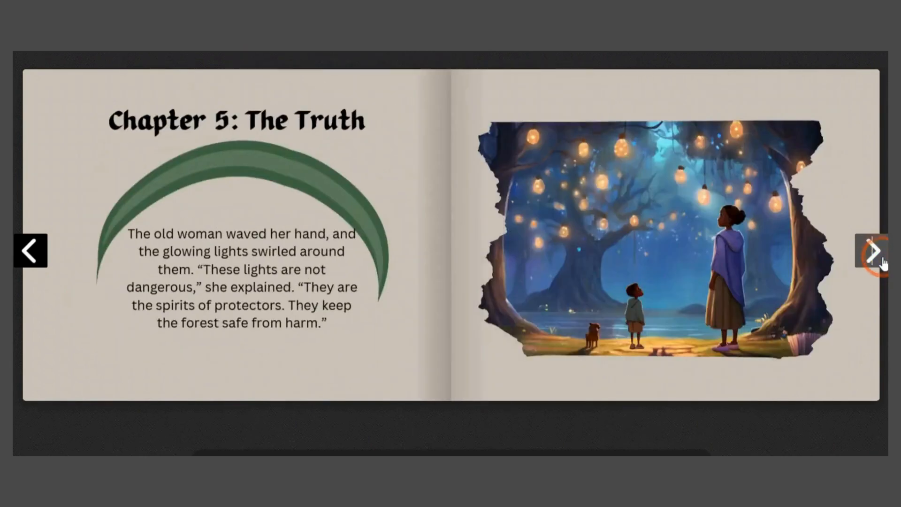
# - Page through The Spooky Forest flipbook from Chapter 5 to the end, then from the cover through Chapter 1
pyautogui.click(872, 251)
pyautogui.click(881, 259)
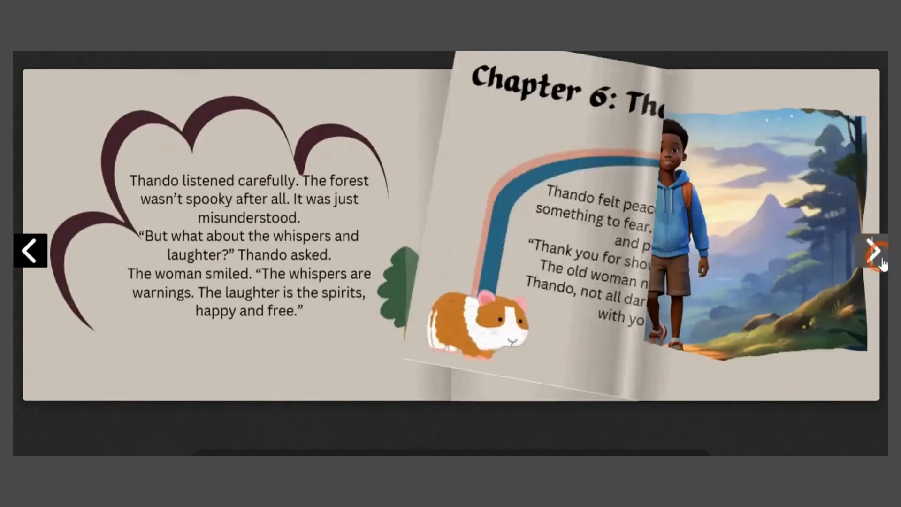
pyautogui.click(881, 259)
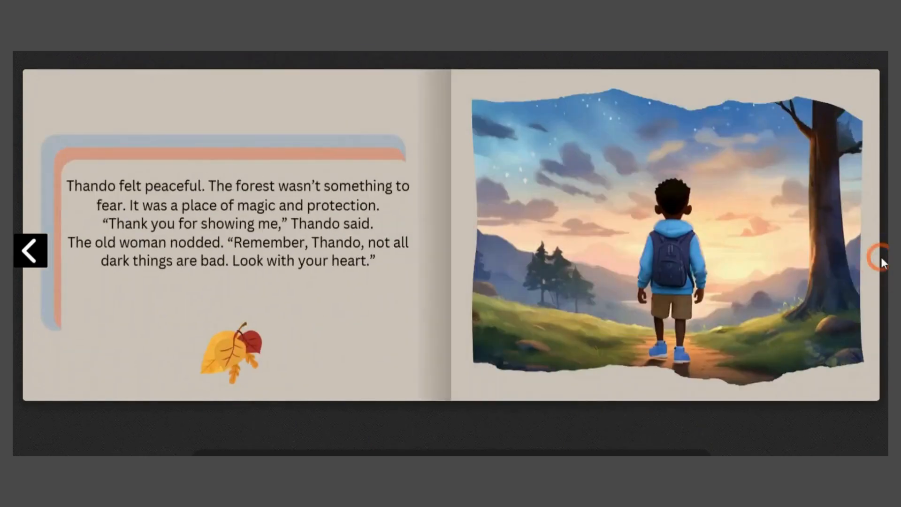
pyautogui.click(882, 260)
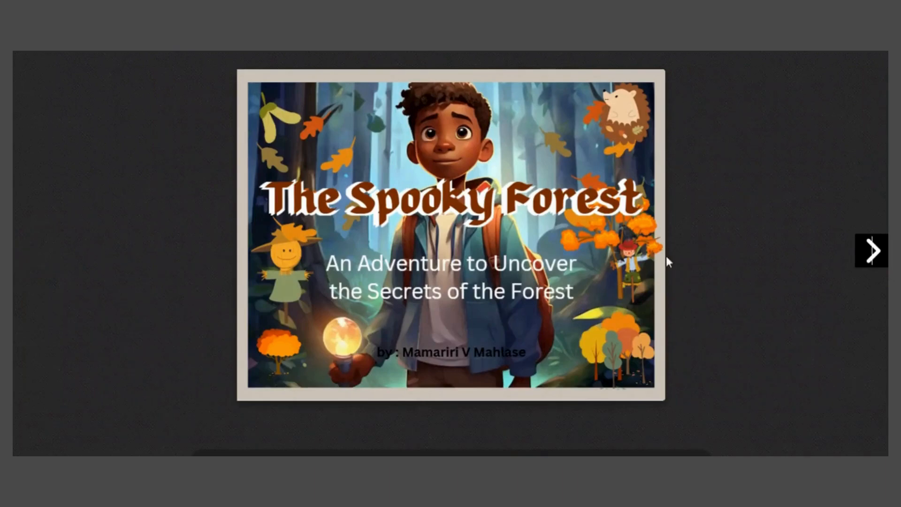
pyautogui.click(884, 260)
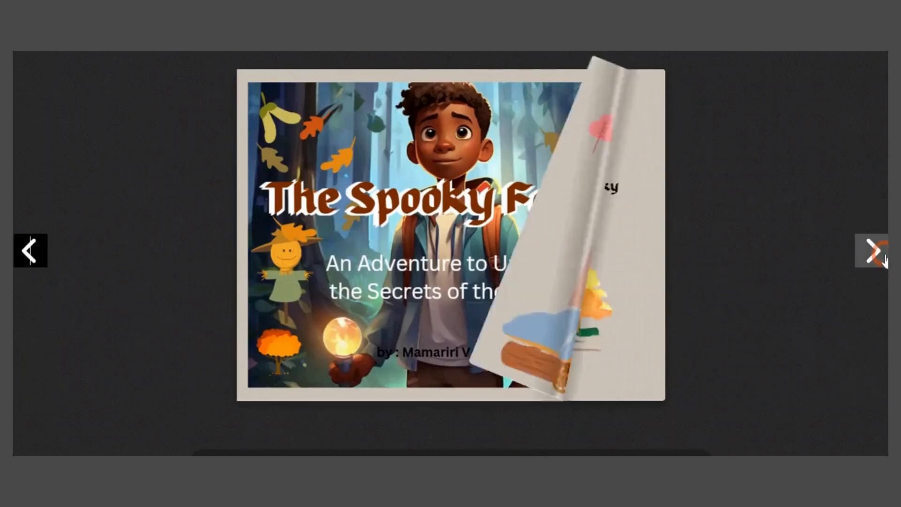
pyautogui.click(884, 261)
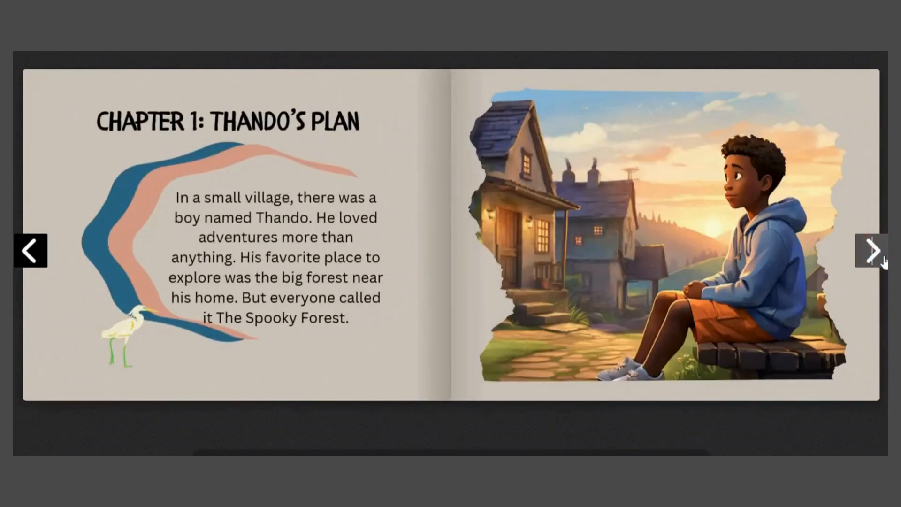
pyautogui.click(884, 261)
pyautogui.click(884, 261)
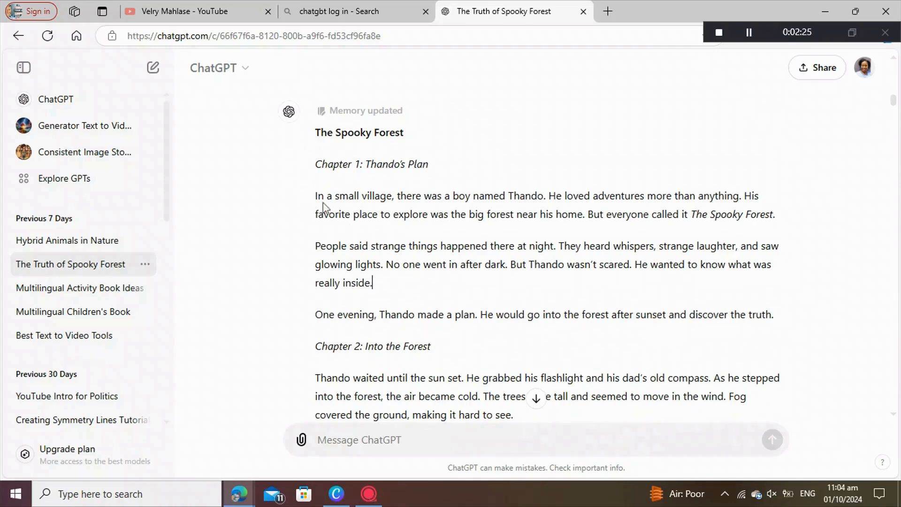
# - Read through the opening chapters of The Spooky Forest story in the conversation
pyautogui.scroll(-1, 374, 221)
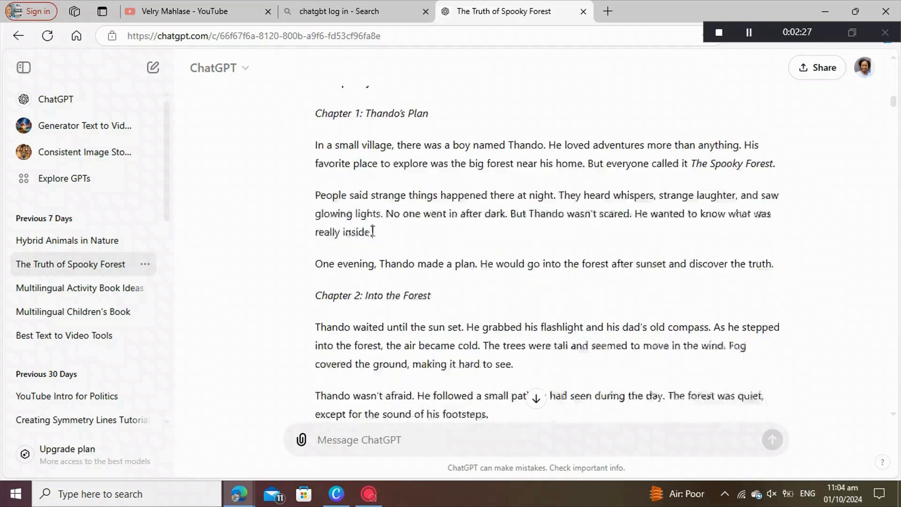
pyautogui.scroll(1, 382, 238)
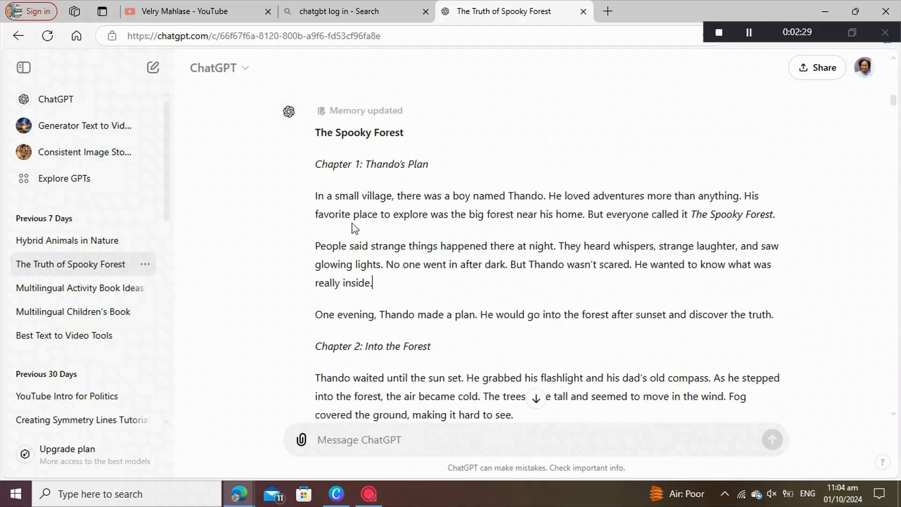
pyautogui.scroll(-1, 354, 226)
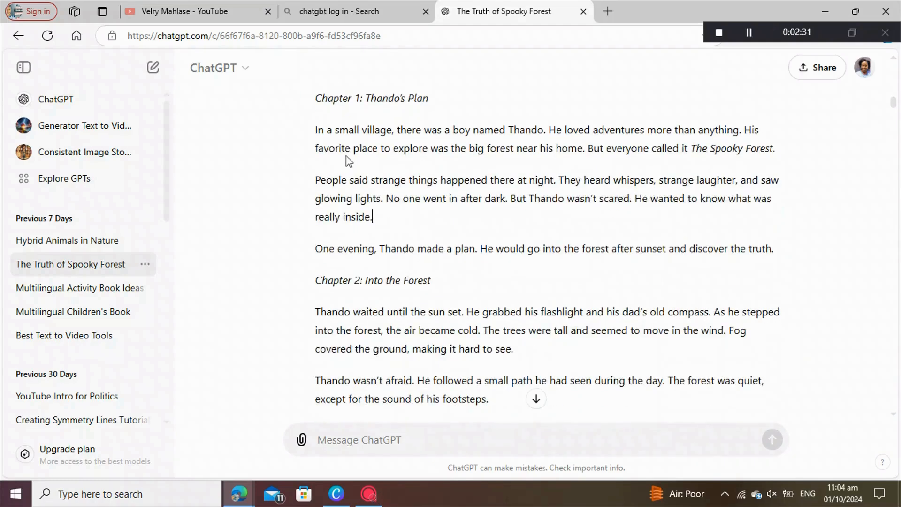
pyautogui.scroll(-3, 359, 182)
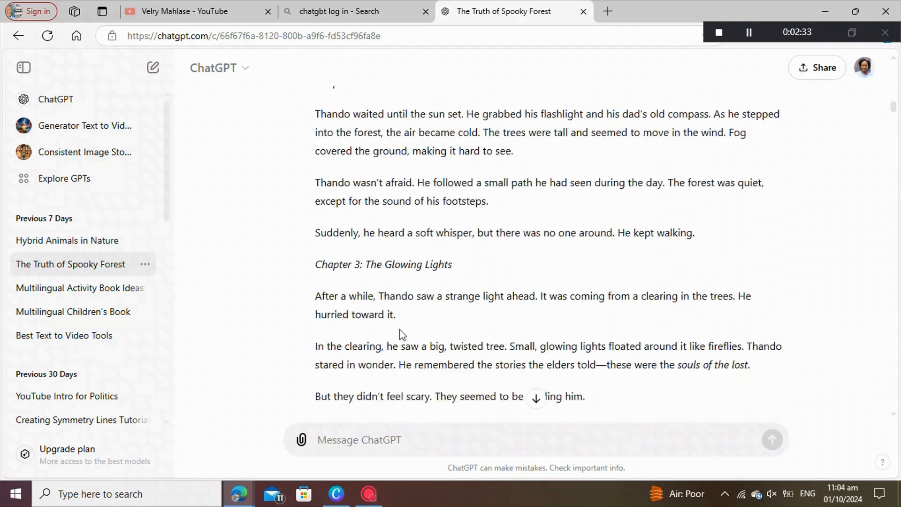
pyautogui.scroll(-1, 364, 322)
pyautogui.scroll(4, 385, 281)
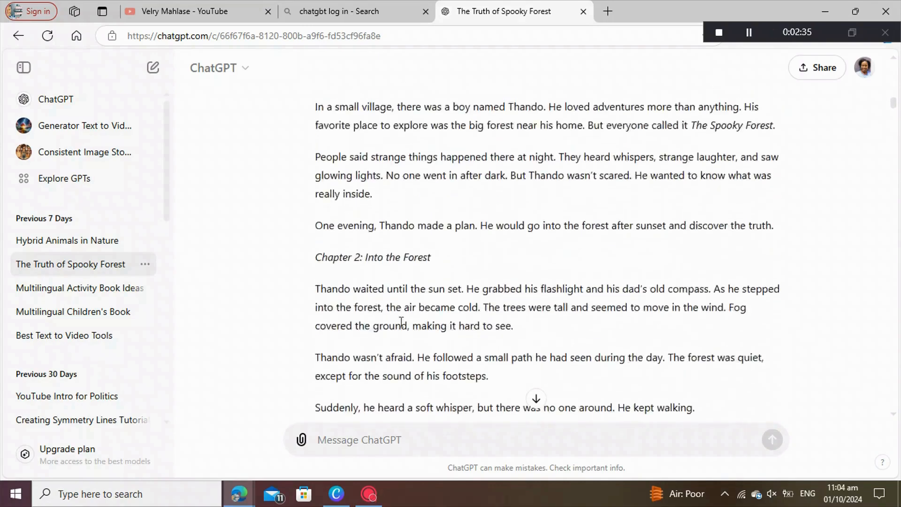
pyautogui.scroll(-1, 403, 212)
pyautogui.scroll(2, 402, 211)
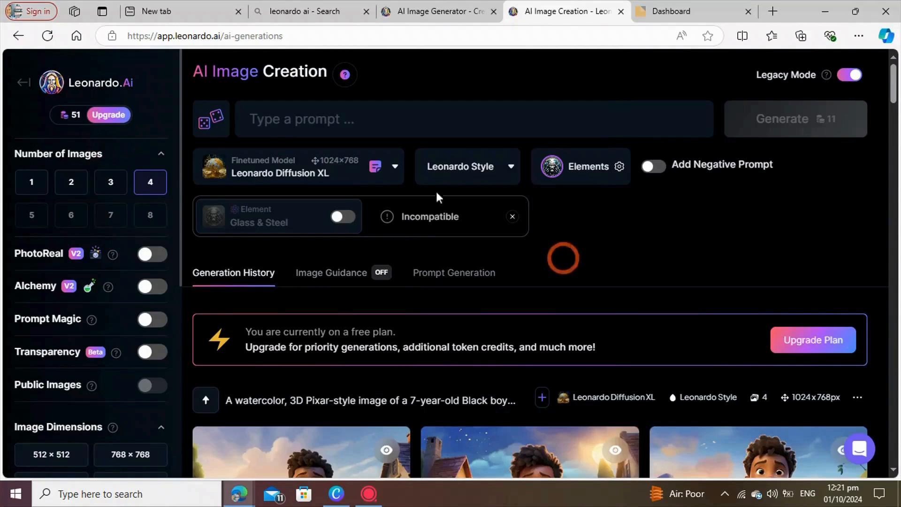
# - Paste the copied watercolor, 3D Pixar-style prompt of a 7-year-old boy in front of a small village and generate the images
pyautogui.click(330, 118)
pyautogui.rightClick(330, 121)
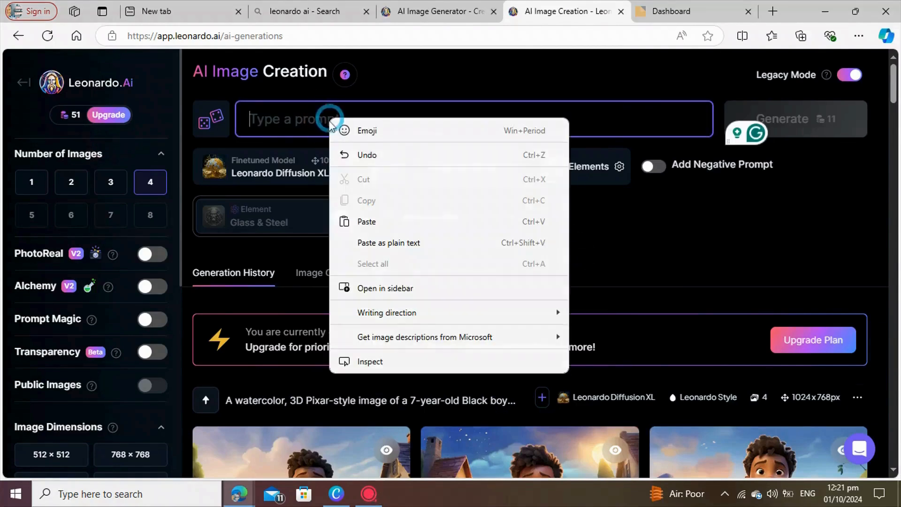
pyautogui.click(401, 223)
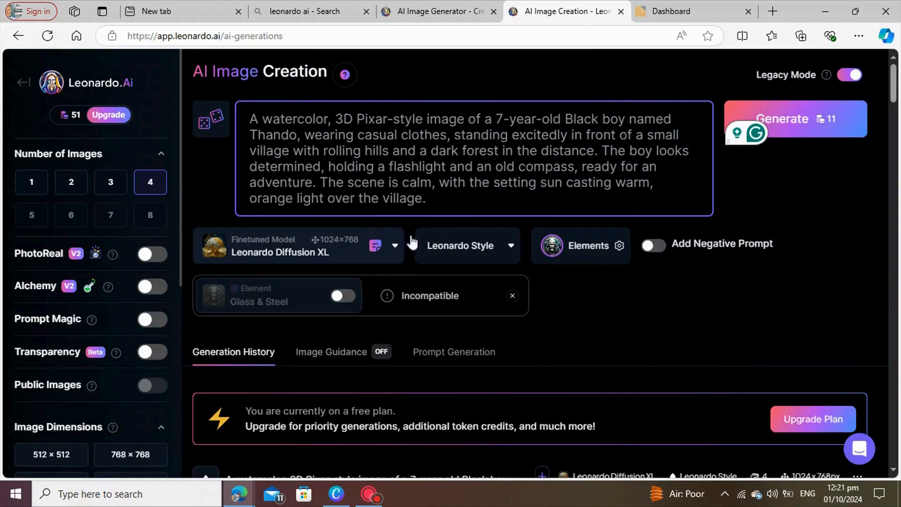
pyautogui.click(781, 137)
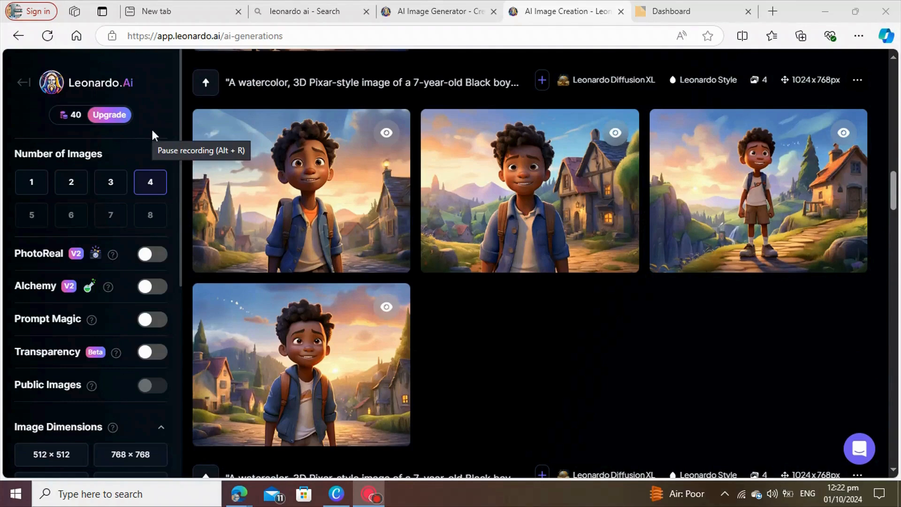
# - Examine the images of the boy in the village in the generation history
pyautogui.scroll(-4, 516, 306)
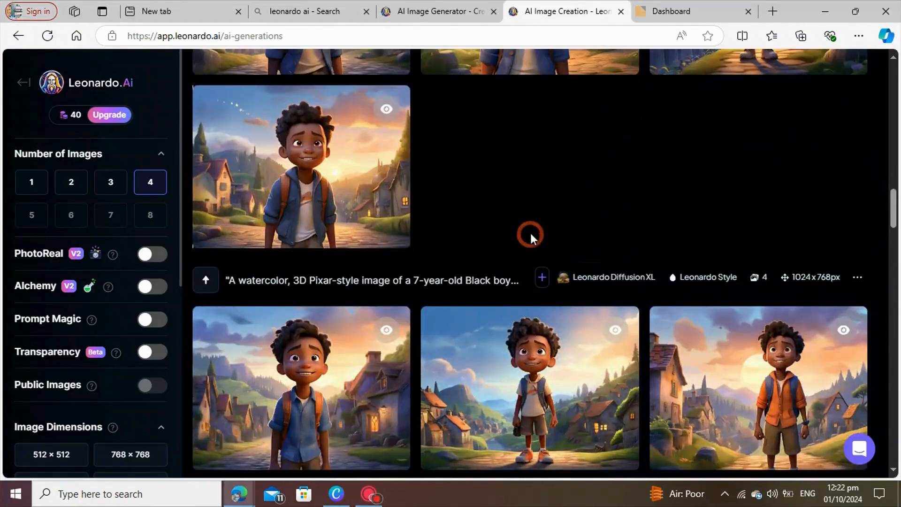
pyautogui.scroll(4, 530, 234)
pyautogui.moveTo(532, 237)
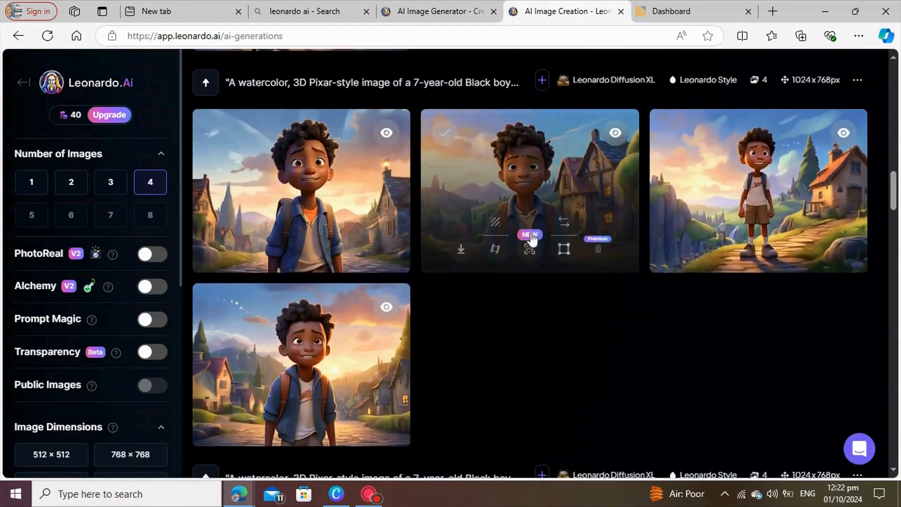
pyautogui.scroll(1, 532, 237)
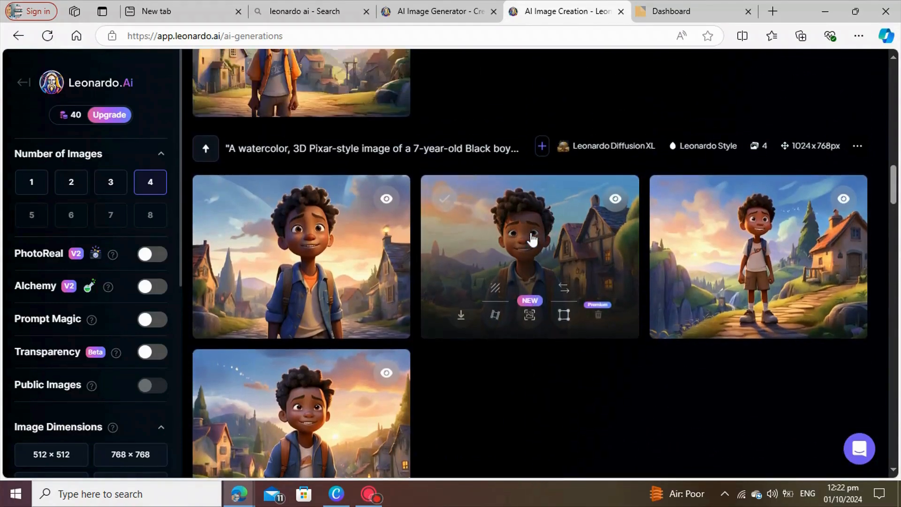
pyautogui.scroll(-1, 532, 237)
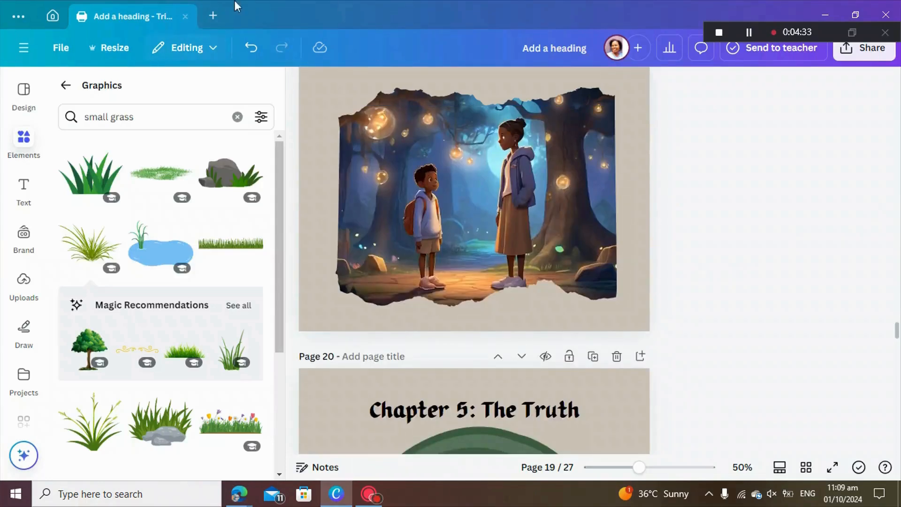
# - Start a new custom-size design and set its units to inches
pyautogui.click(212, 16)
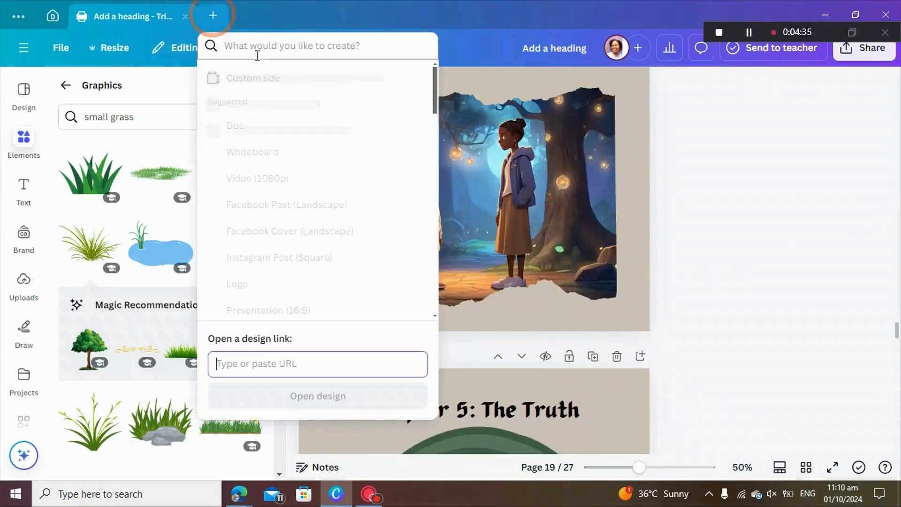
pyautogui.click(256, 76)
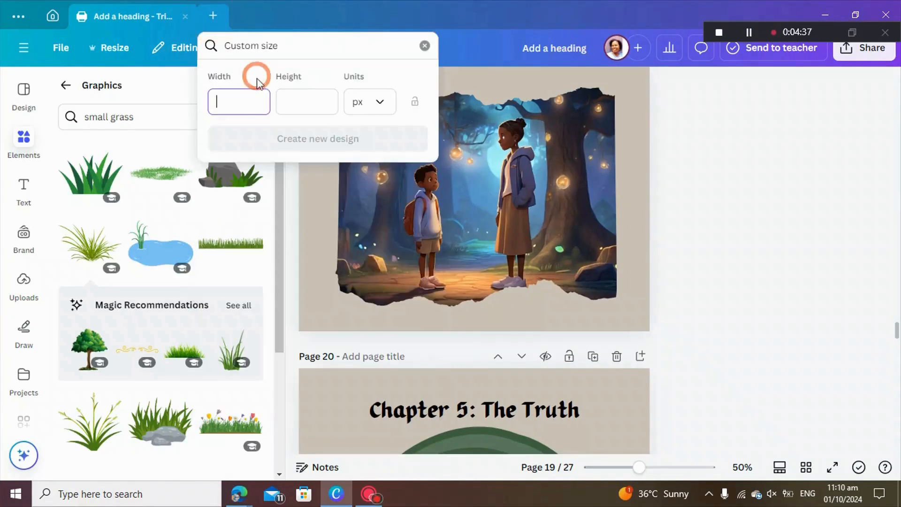
pyautogui.click(230, 100)
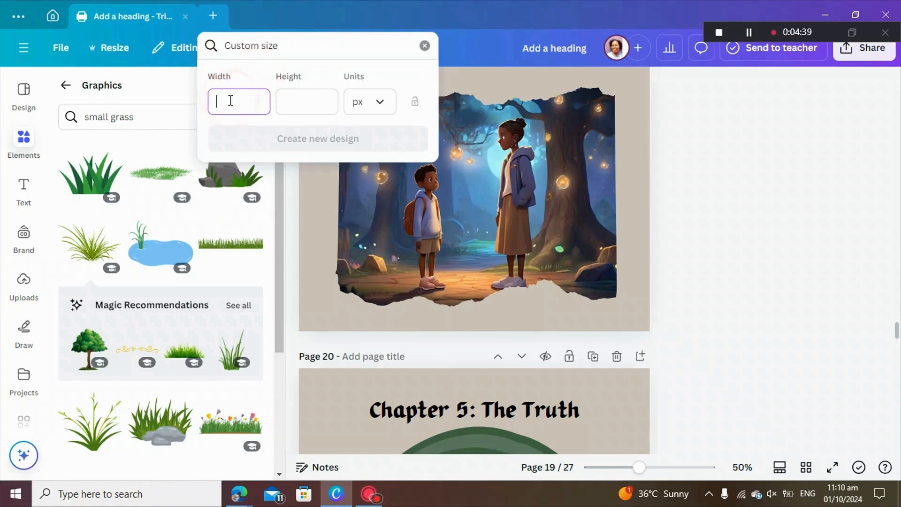
pyautogui.write('11')
pyautogui.click(388, 111)
pyautogui.click(368, 165)
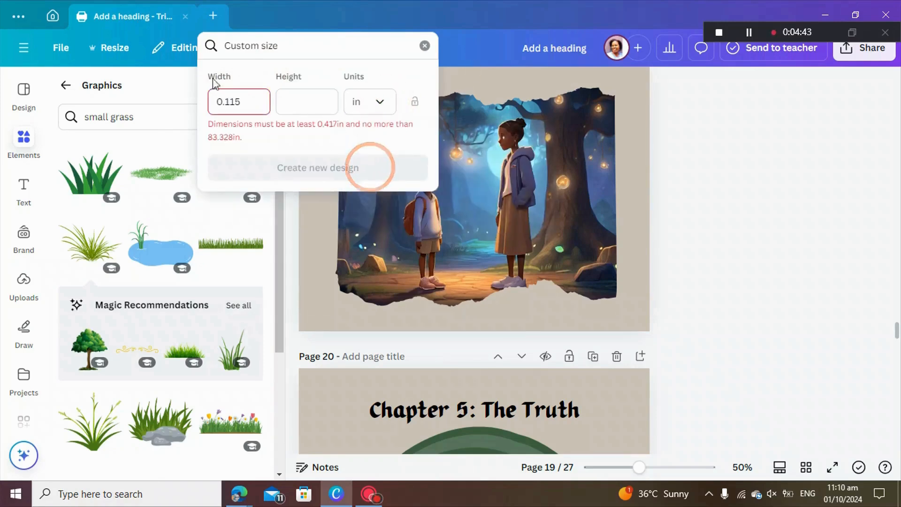
# - Set the custom width to 11 in and height to 8.5 in, and create the new design
pyautogui.click(242, 102)
pyautogui.press('BackSpace')
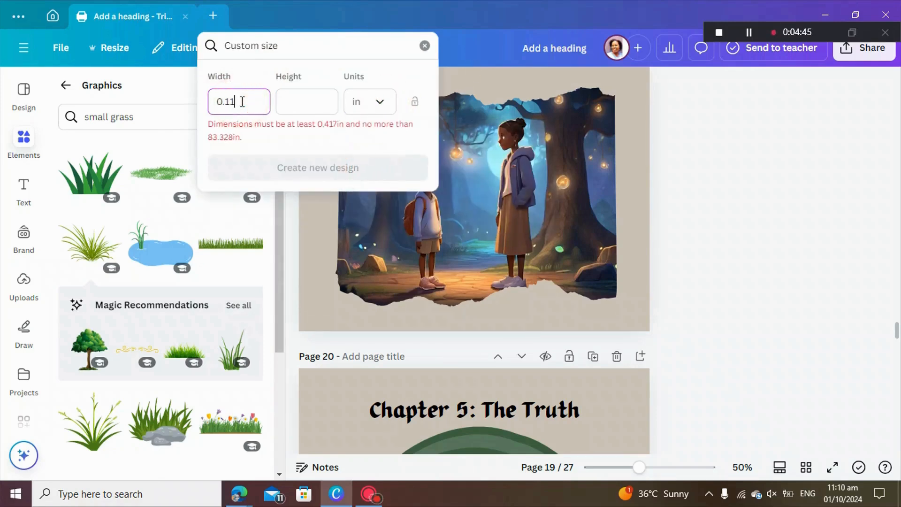
pyautogui.press('BackSpace')
pyautogui.press('BackSpace')
pyautogui.press('BackSpace')
pyautogui.press('BackSpace')
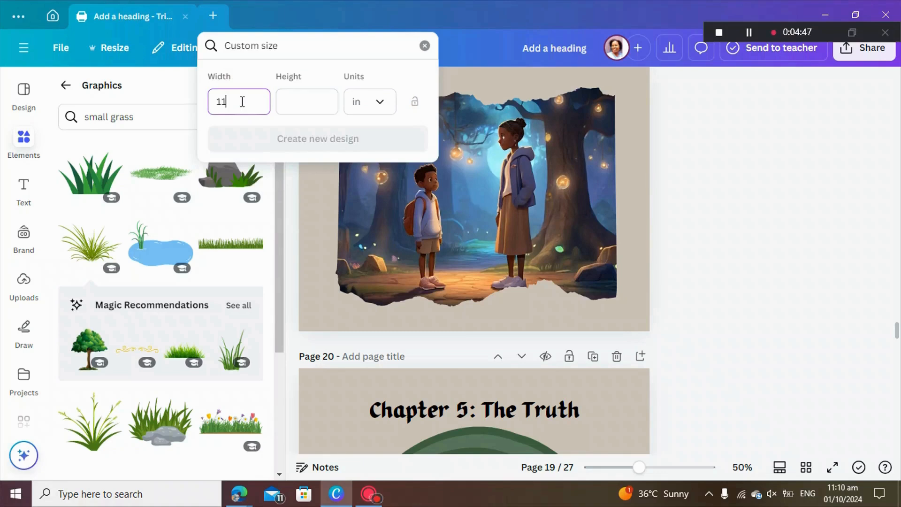
pyautogui.click(286, 102)
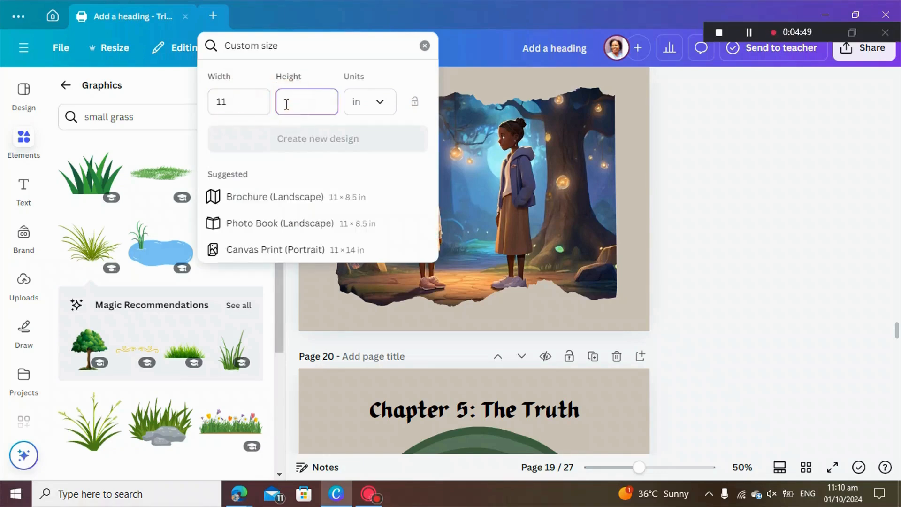
pyautogui.write('8.5')
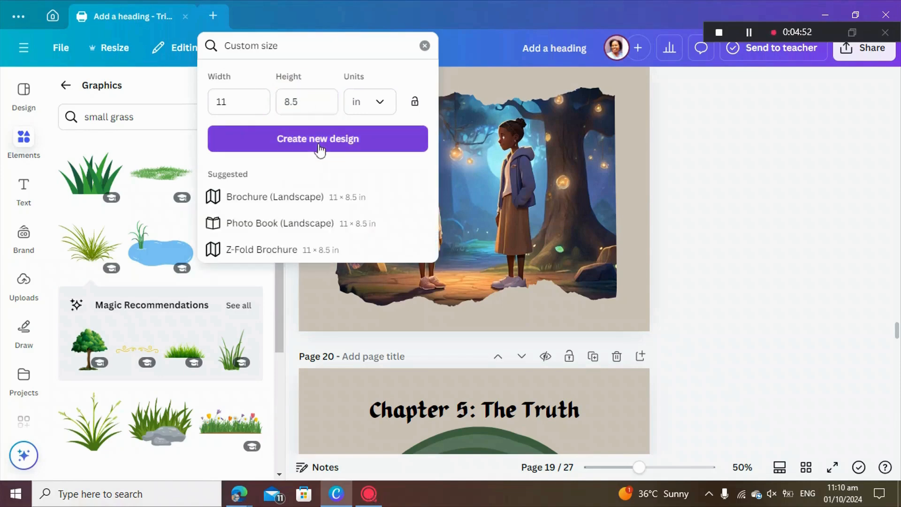
pyautogui.click(319, 144)
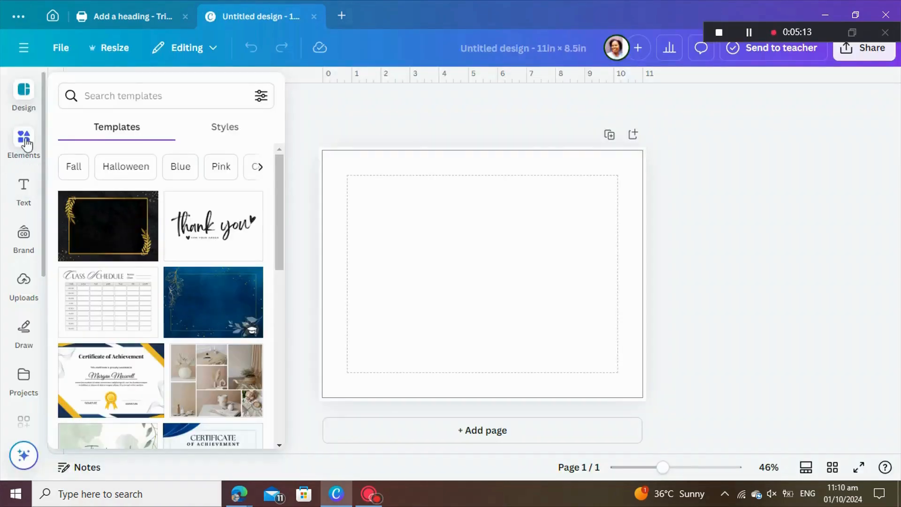
# - Upload a file from the Downloads folder and look through the uploaded story images
pyautogui.click(23, 282)
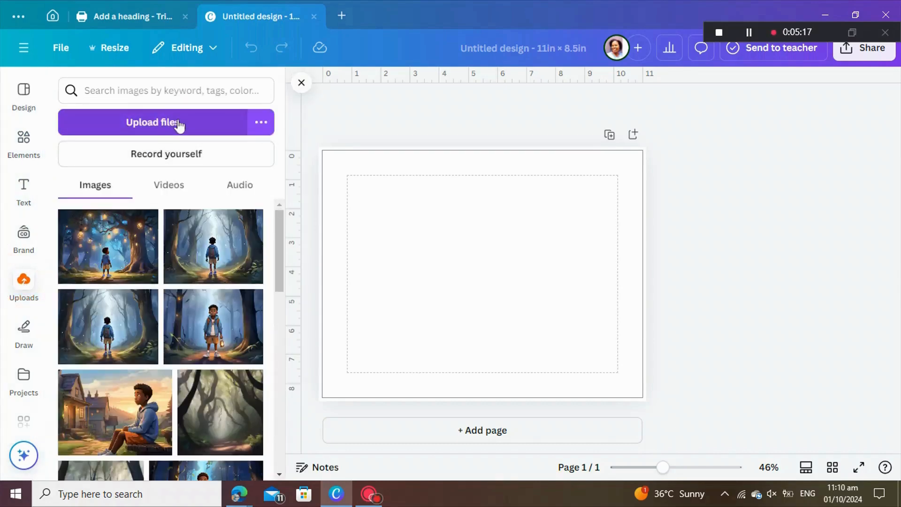
pyautogui.click(179, 126)
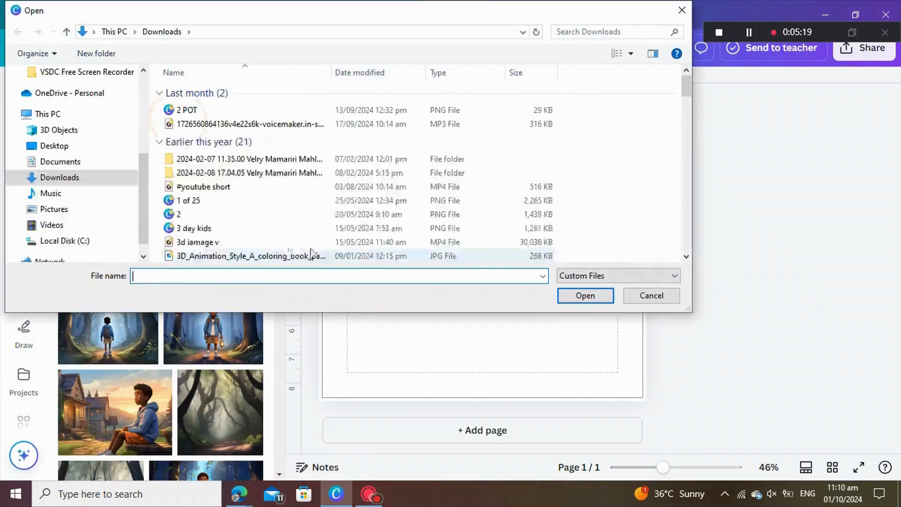
pyautogui.scroll(10, 220, 188)
pyautogui.click(222, 168)
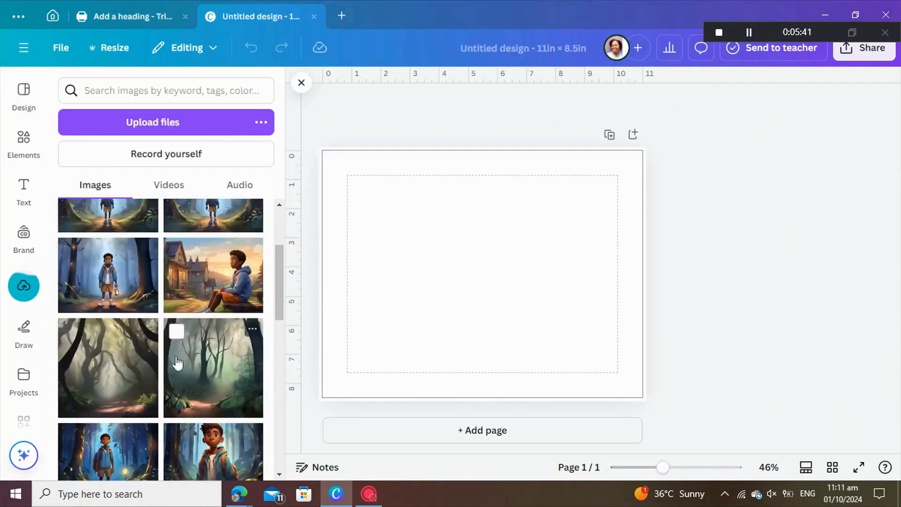
pyautogui.scroll(-10, 178, 363)
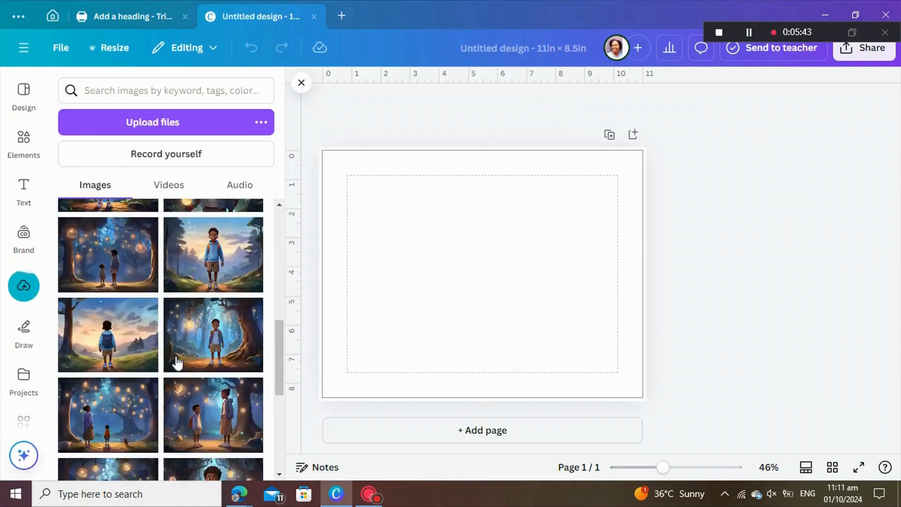
# - Switch to the ChatGPT story and copy the first paragraph of Chapter 1, from "In a small village" to "The Spooky Forest"
pyautogui.click(435, 277)
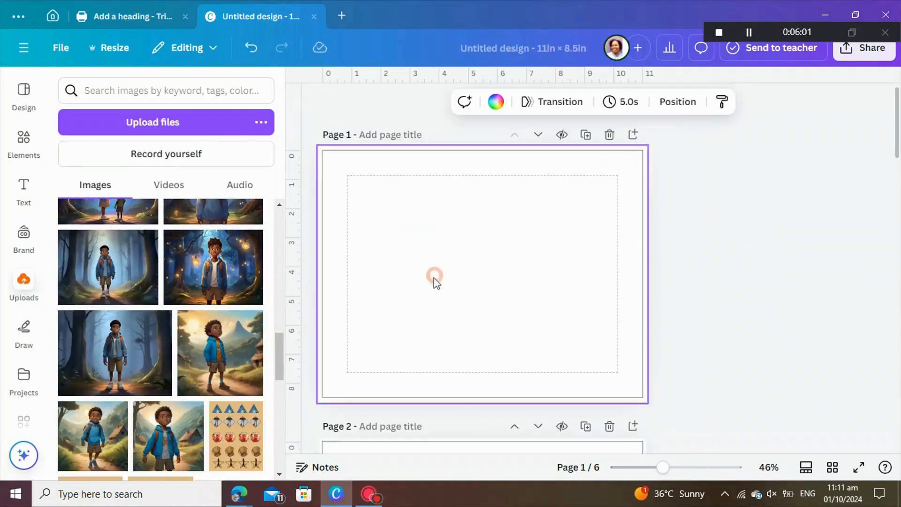
pyautogui.moveTo(239, 498)
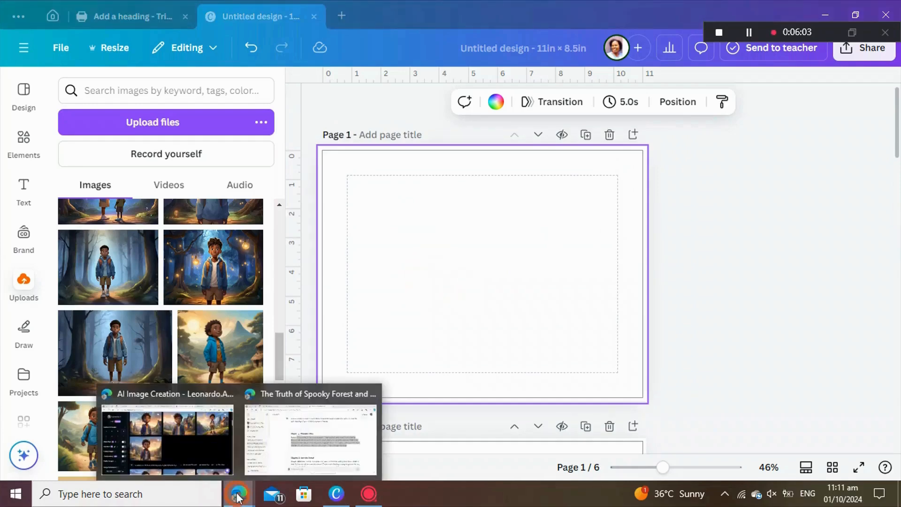
pyautogui.click(291, 441)
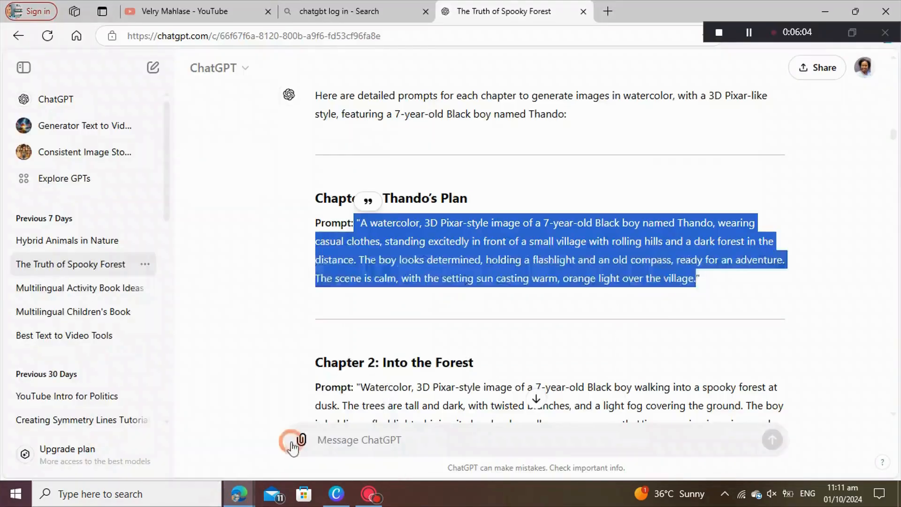
pyautogui.click(286, 243)
pyautogui.scroll(1, 451, 260)
pyautogui.scroll(15, 456, 262)
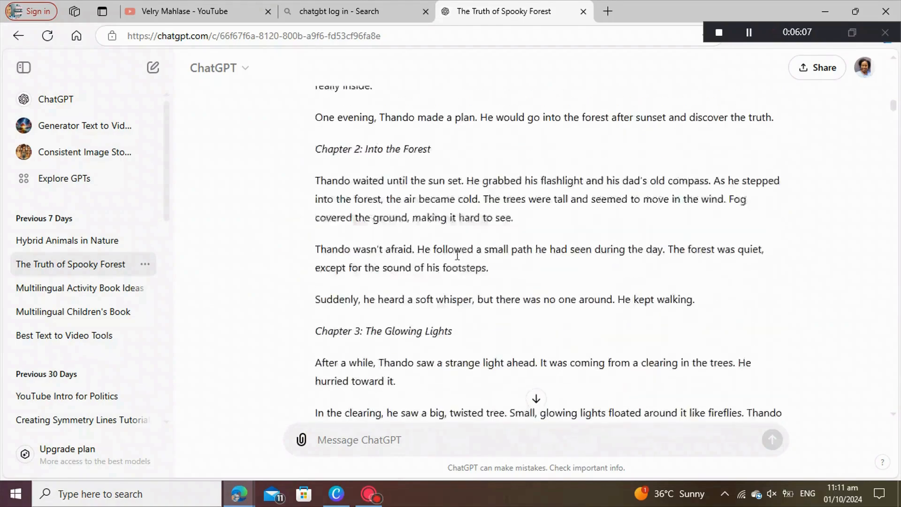
pyautogui.scroll(-3, 455, 261)
pyautogui.scroll(-3, 454, 262)
pyautogui.scroll(3, 454, 258)
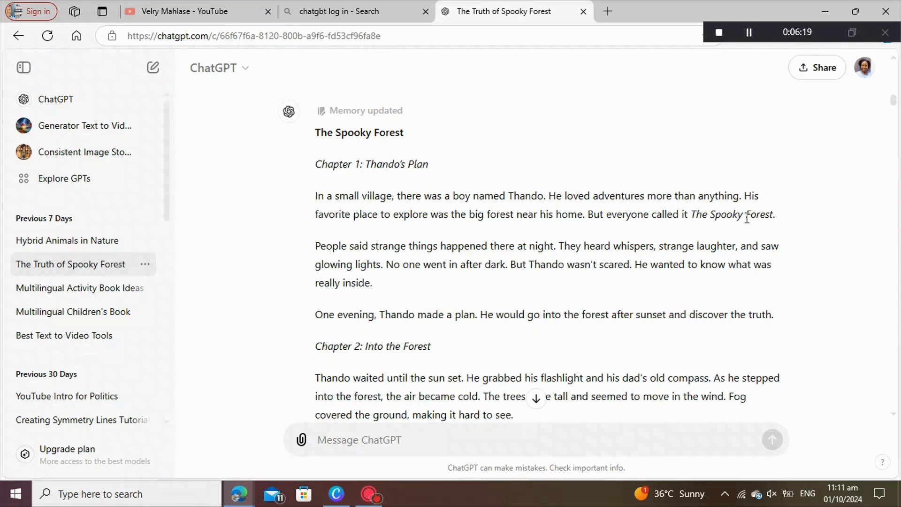
pyautogui.moveTo(774, 216); pyautogui.dragTo(315, 202)
pyautogui.hotkey('ctrl', 'c')
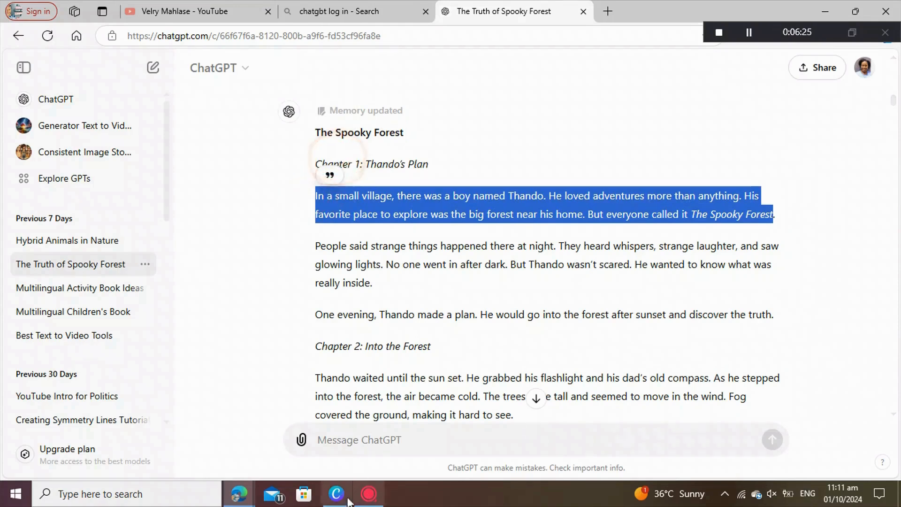
# - Switch to the Canva design, add a subheading text box on page 1 and replace its placeholder with the copied paragraph
pyautogui.click(348, 501)
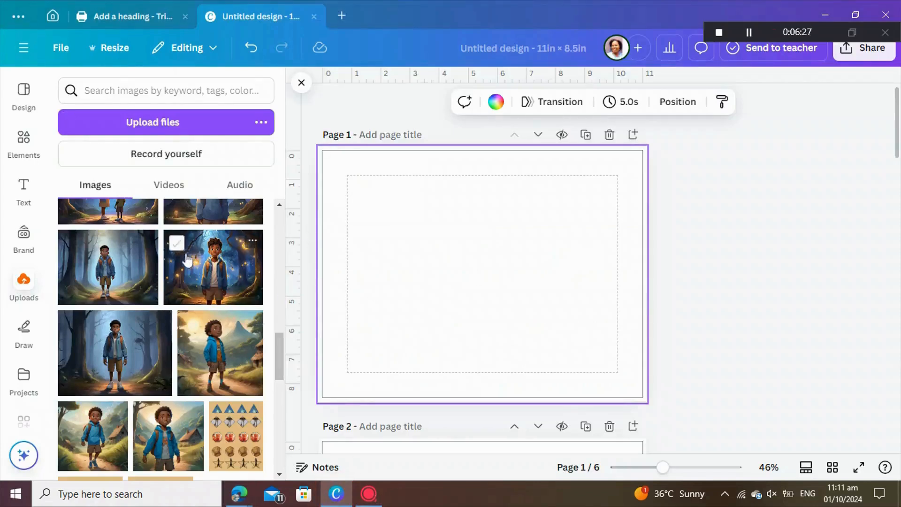
pyautogui.click(23, 195)
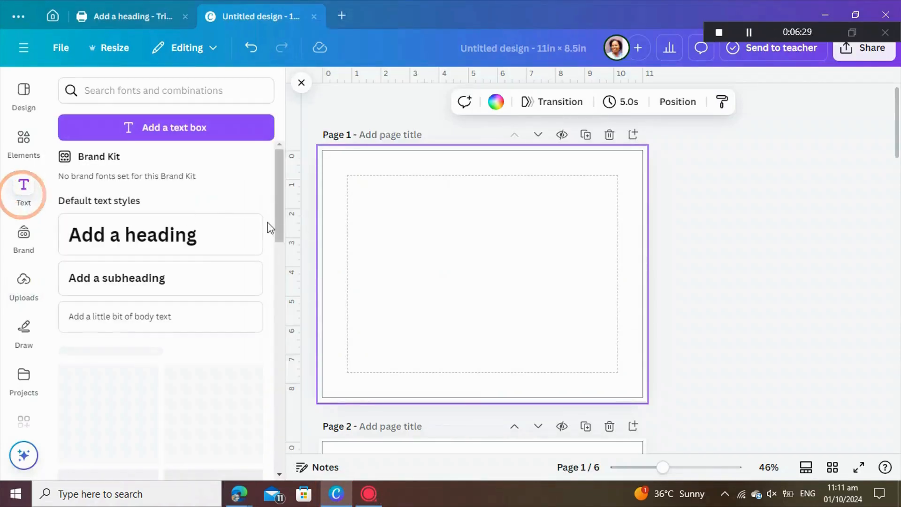
pyautogui.click(161, 281)
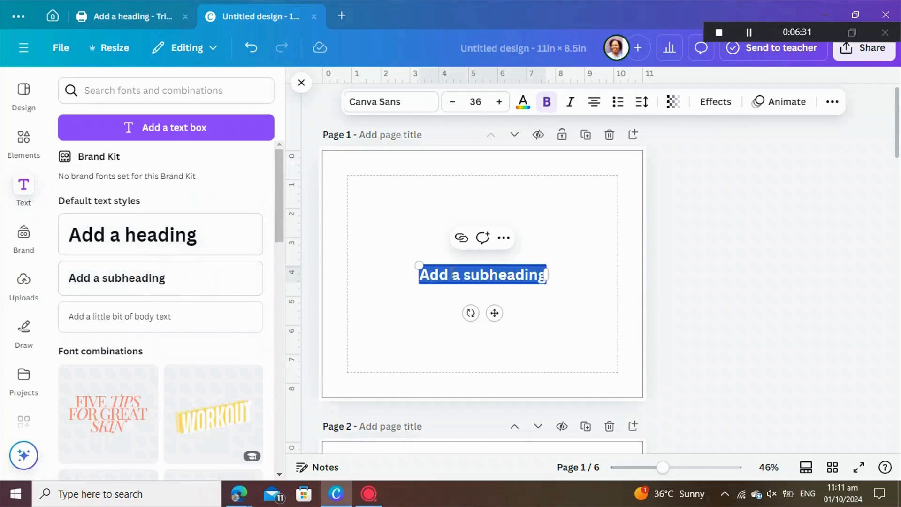
pyautogui.moveTo(548, 275); pyautogui.dragTo(603, 283)
pyautogui.press('BackSpace')
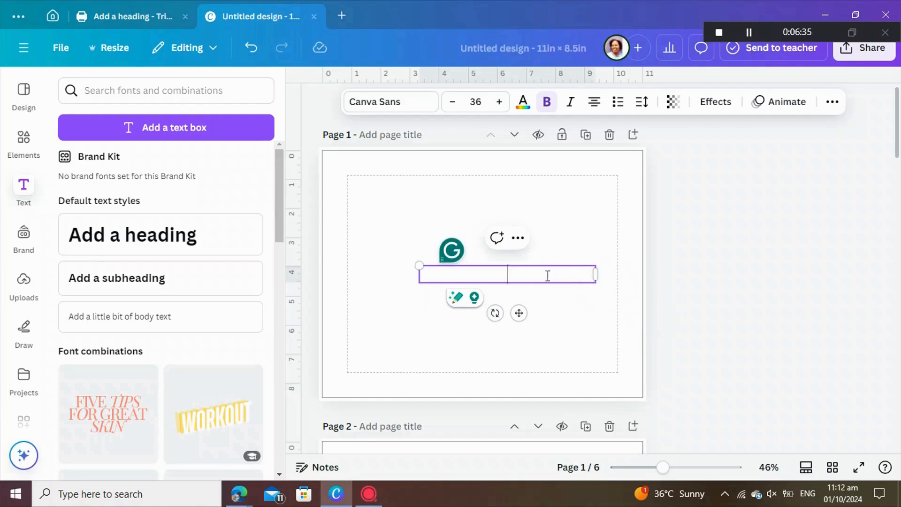
pyautogui.rightClick(511, 272)
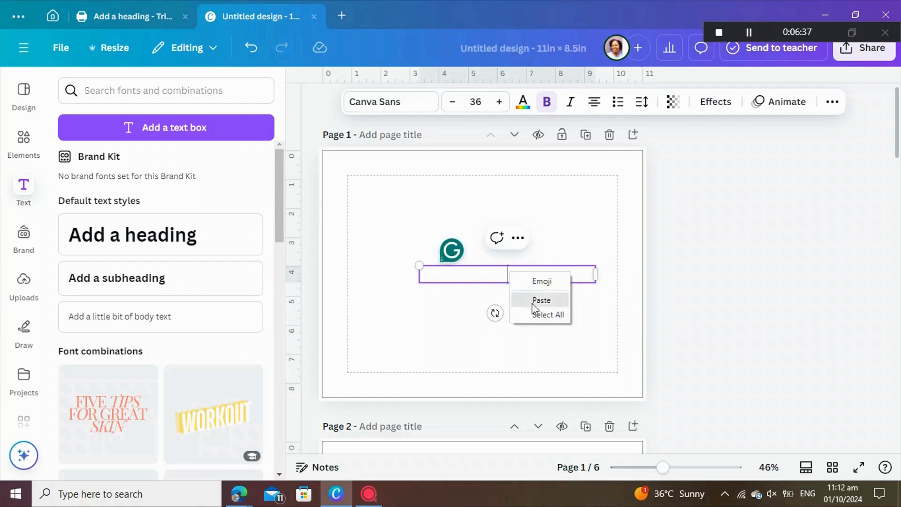
pyautogui.click(541, 300)
pyautogui.click(689, 331)
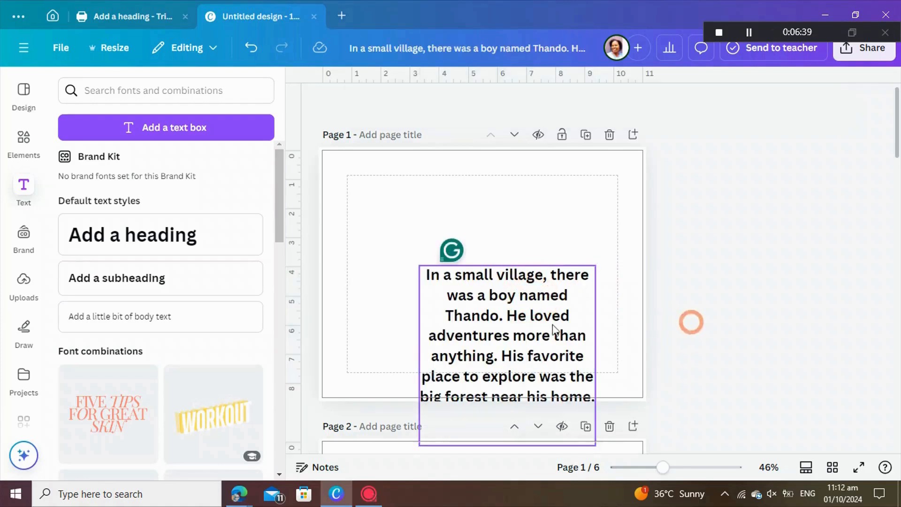
# - Move the story text box inside page 1's margins and widen it to span most of the space between them
pyautogui.moveTo(544, 328); pyautogui.dragTo(483, 255)
pyautogui.moveTo(544, 276)
pyautogui.mouseDown()
pyautogui.moveTo(614, 292)
pyautogui.moveTo(540, 313)
pyautogui.moveTo(539, 321)
pyautogui.moveTo(549, 291)
pyautogui.mouseUp()
pyautogui.click(712, 315)
pyautogui.click(697, 331)
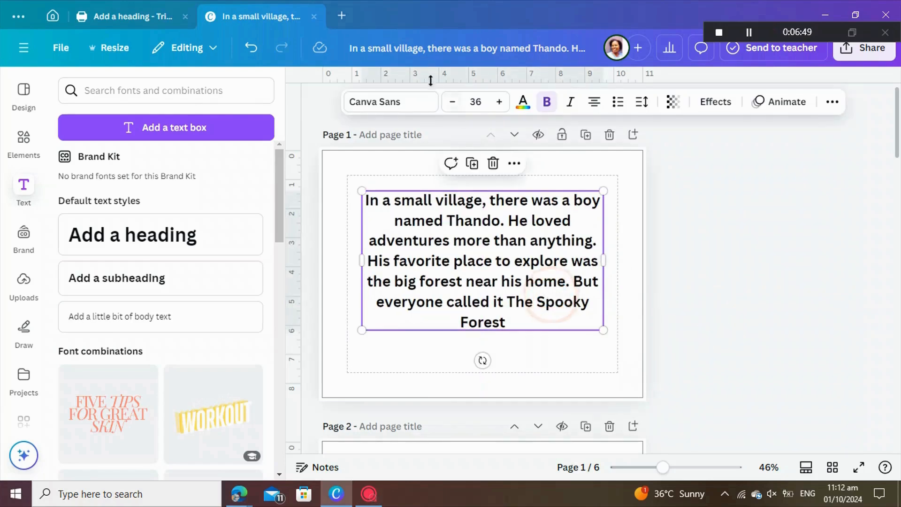
# - Change the font of the page 1 story text to Children One
pyautogui.click(409, 109)
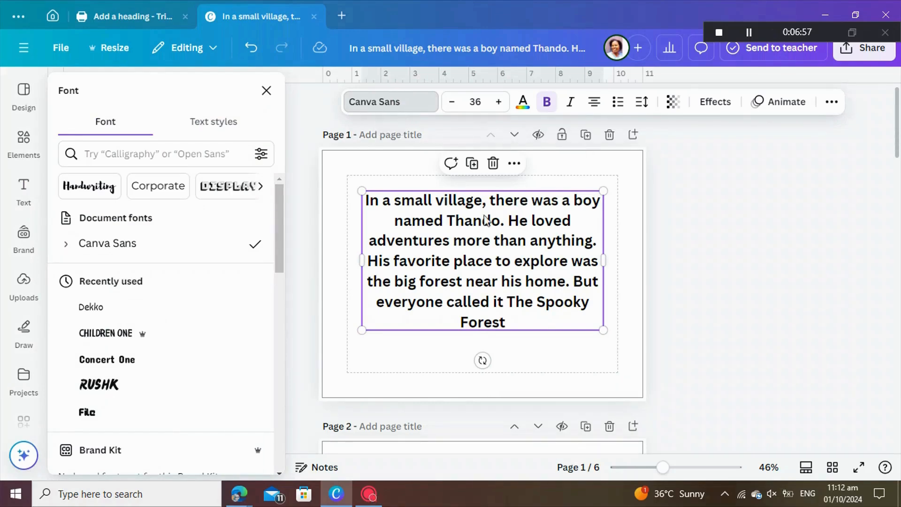
pyautogui.click(401, 104)
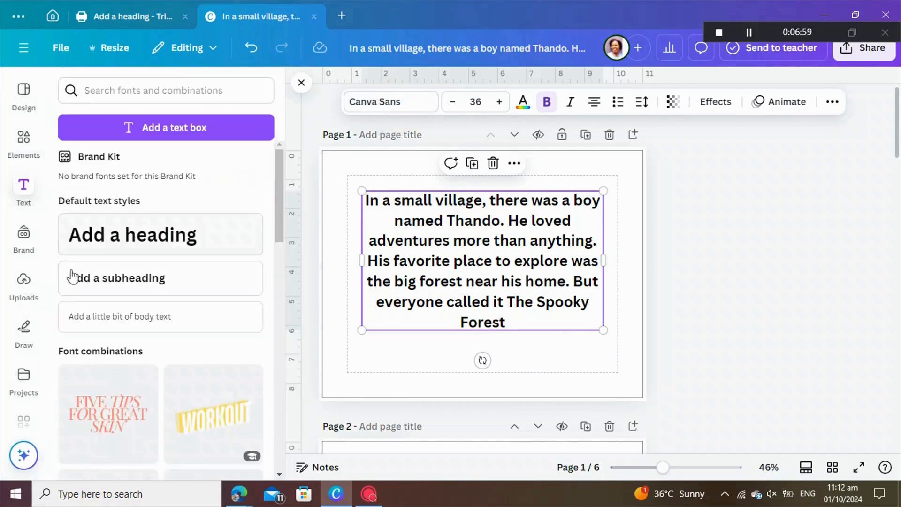
pyautogui.click(404, 101)
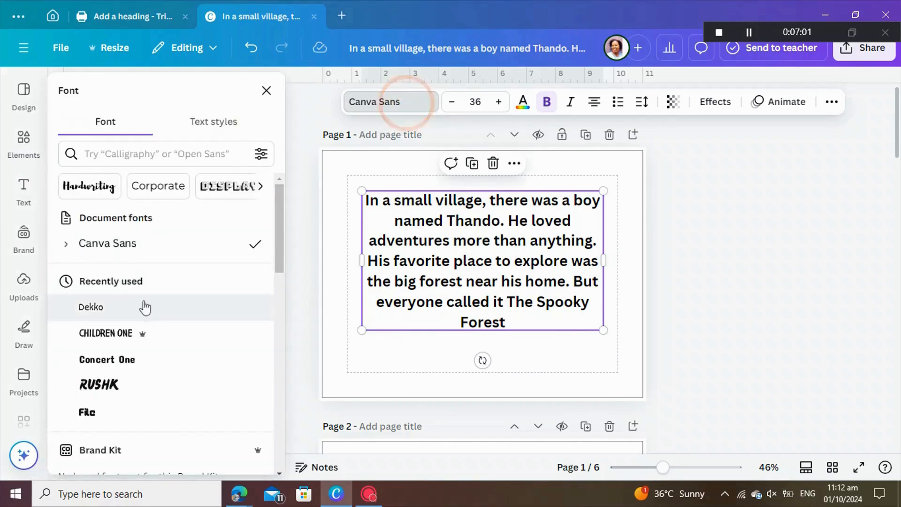
pyautogui.scroll(-2, 147, 309)
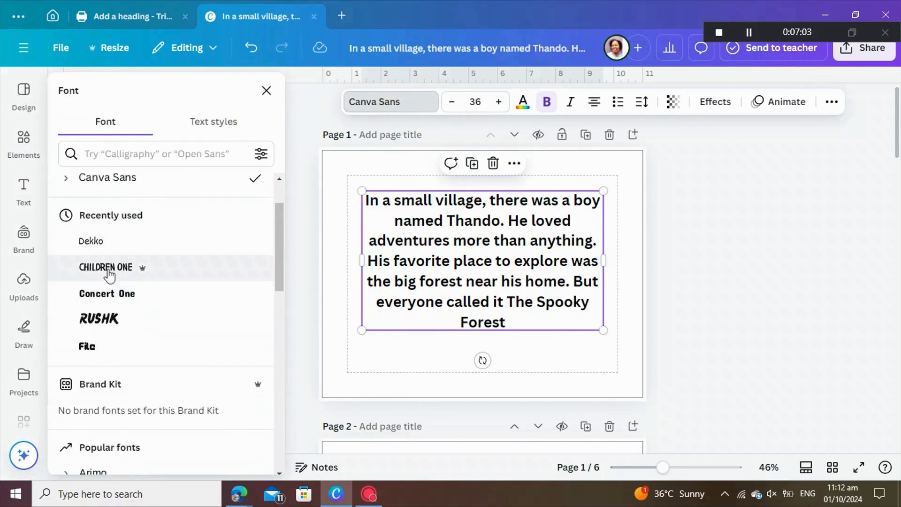
pyautogui.click(109, 269)
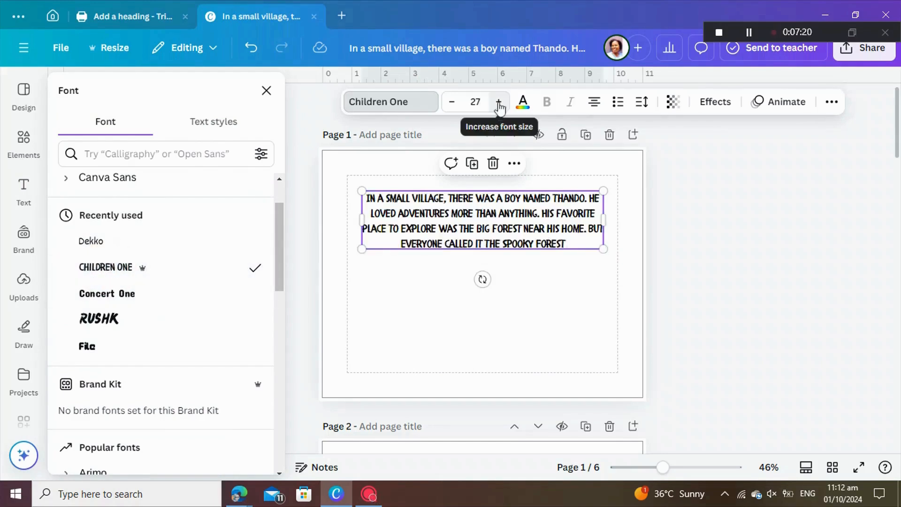
# - Set the font size of the page 1 story text to 30
pyautogui.click(498, 102)
pyautogui.click(498, 102)
pyautogui.click(499, 102)
pyautogui.click(498, 102)
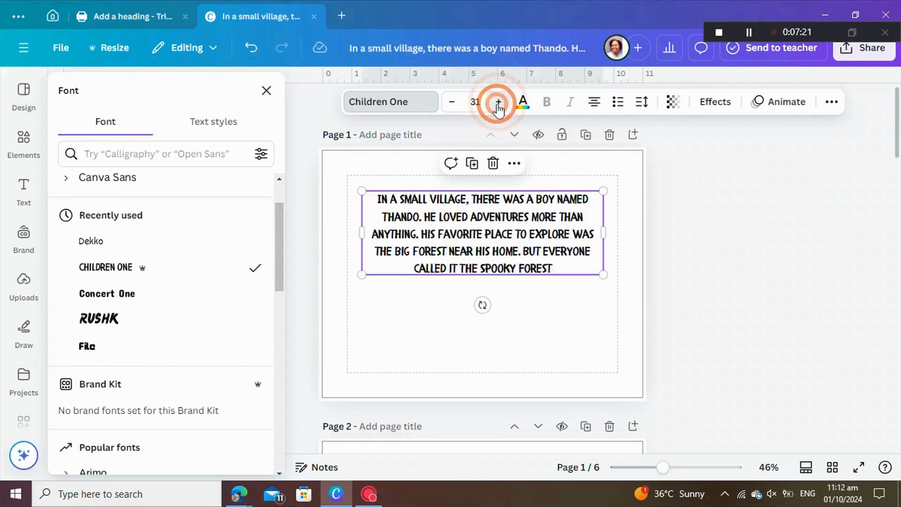
pyautogui.click(498, 101)
pyautogui.click(499, 102)
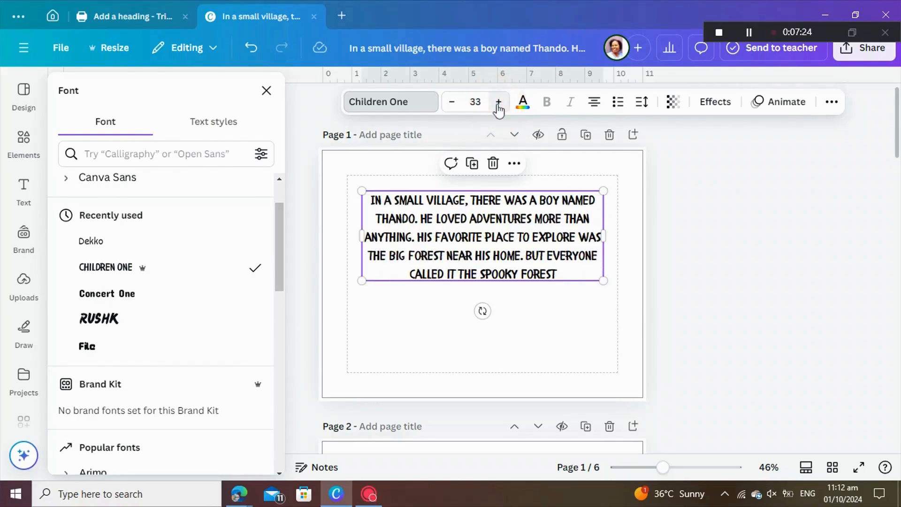
pyautogui.click(453, 107)
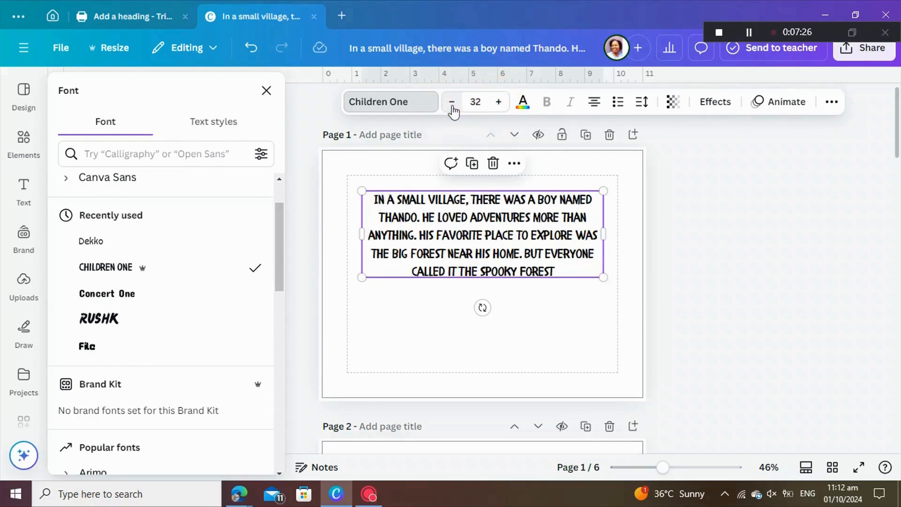
pyautogui.click(453, 107)
pyautogui.click(453, 107)
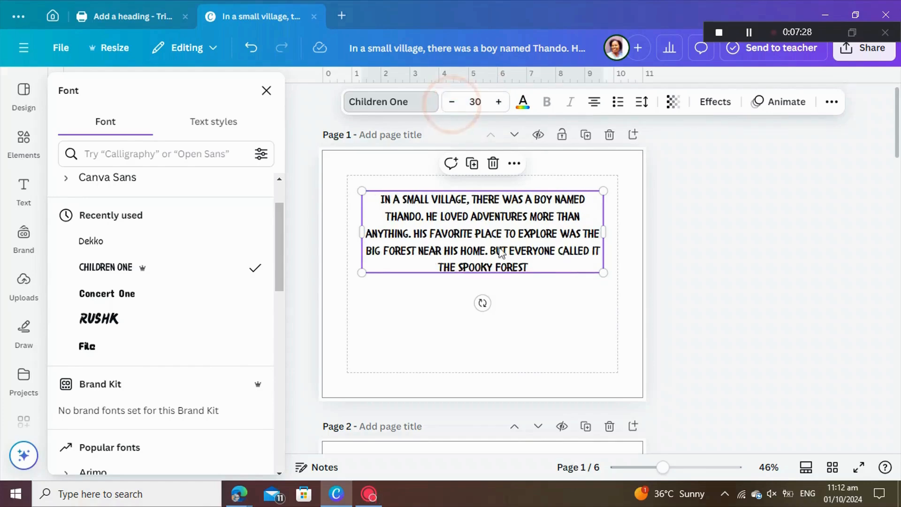
# - Move the story text box down towards the middle of page 1, keeping it horizontally centred
pyautogui.click(723, 277)
pyautogui.moveTo(538, 244); pyautogui.dragTo(520, 273)
pyautogui.click(685, 279)
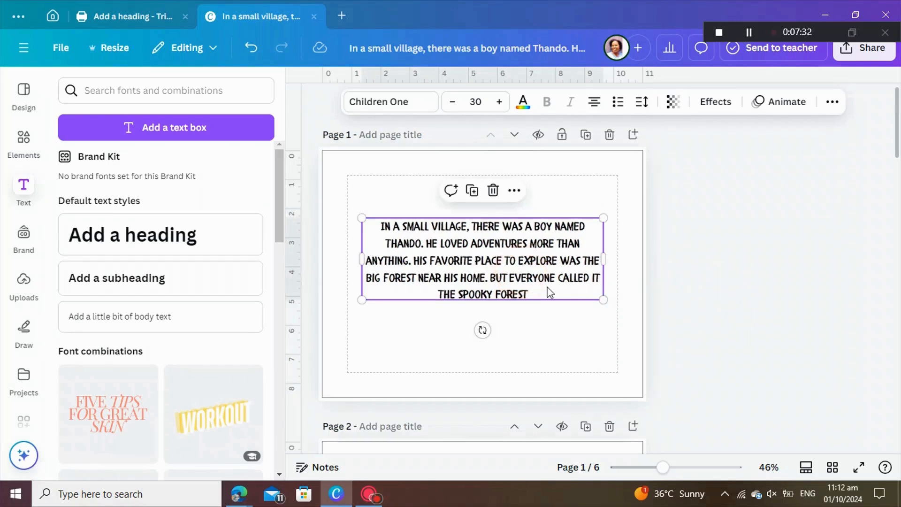
# - Switch to the ChatGPT story and copy the second paragraph of Chapter 1, beginning "People said strange things happened"
pyautogui.scroll(-3, 546, 284)
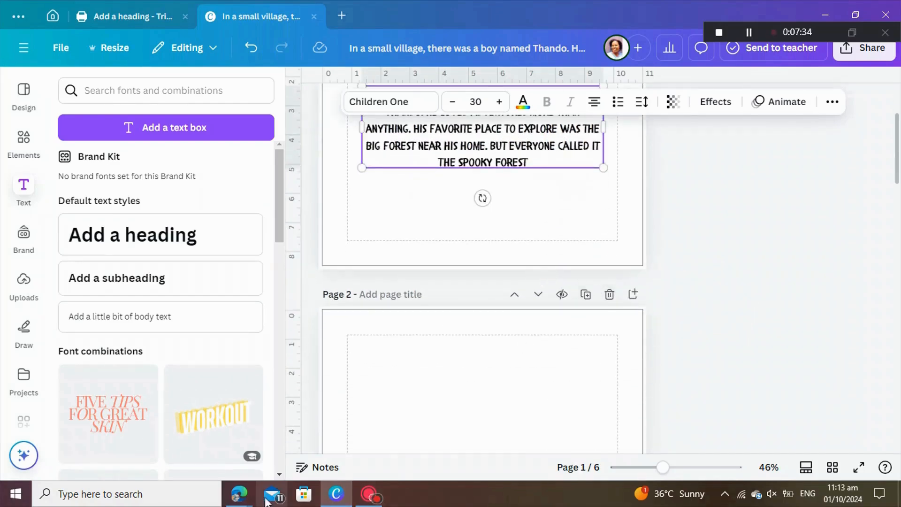
pyautogui.moveTo(238, 496)
pyautogui.click(271, 463)
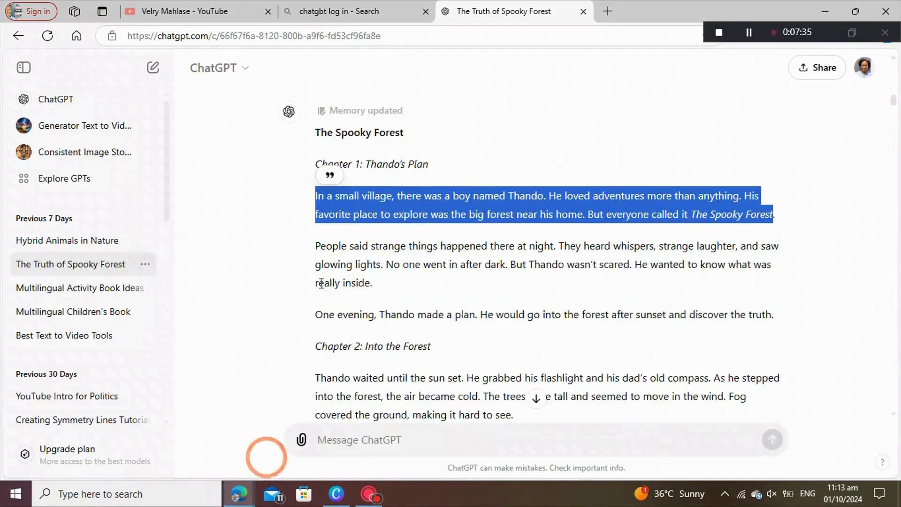
pyautogui.click(377, 284)
pyautogui.moveTo(376, 284); pyautogui.dragTo(316, 244)
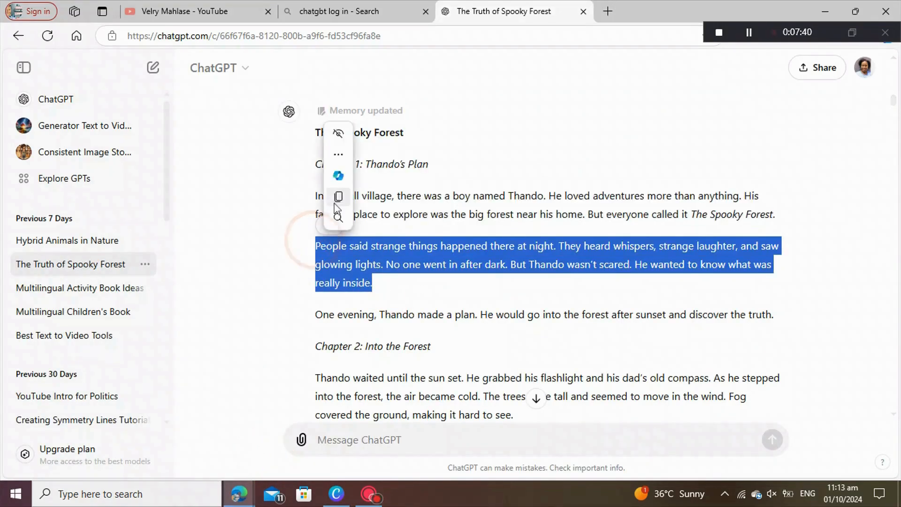
pyautogui.click(339, 197)
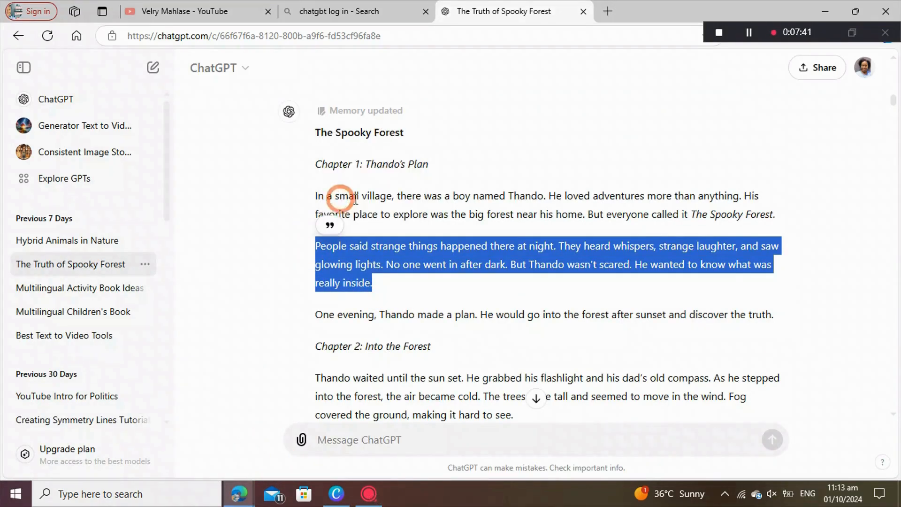
# - Switch back to the Canva design and duplicate page 1 with its formatted story text
pyautogui.click(336, 493)
pyautogui.scroll(2, 486, 207)
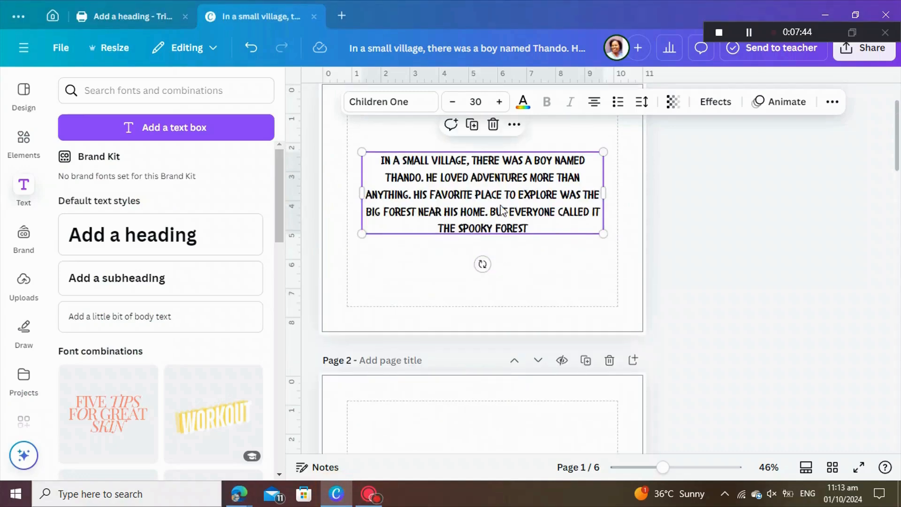
pyautogui.scroll(2, 526, 212)
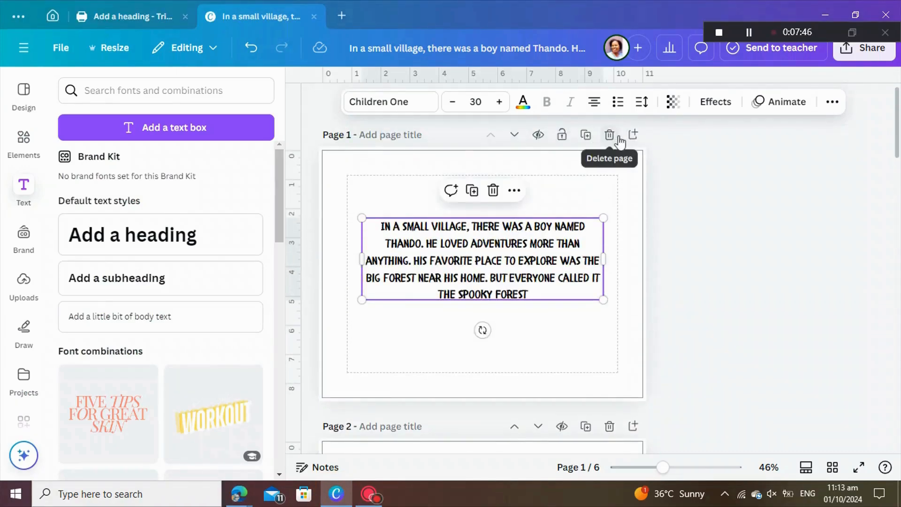
pyautogui.click(586, 136)
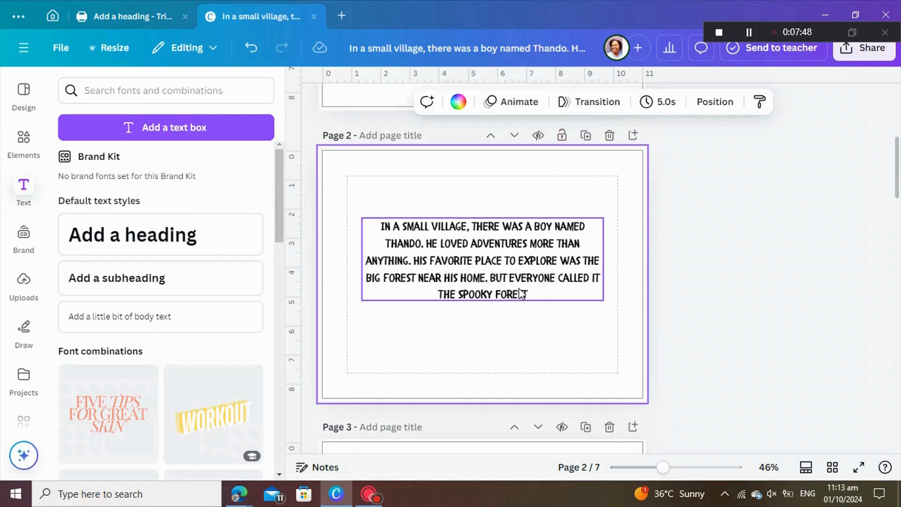
# - Replace the story text on the duplicated page 2 with the copied second paragraph of Chapter 1
pyautogui.click(529, 298)
pyautogui.click(530, 296)
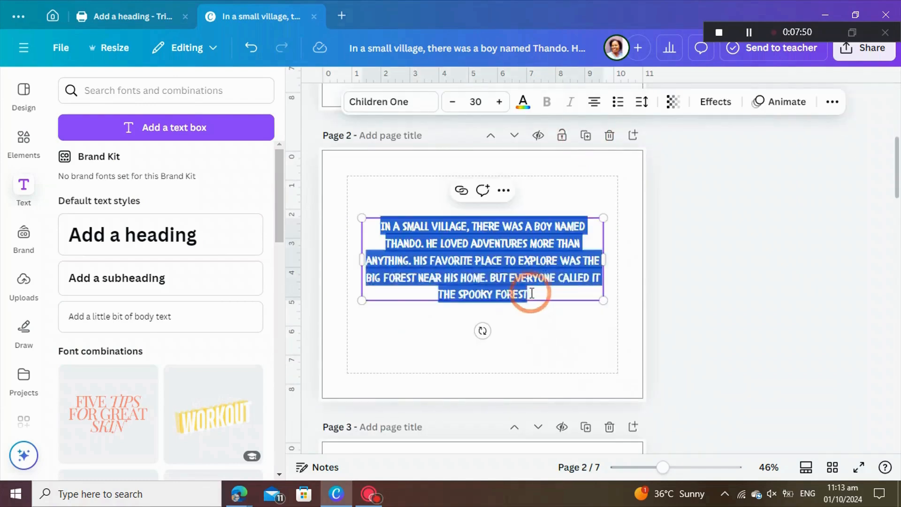
pyautogui.press('BackSpace')
pyautogui.rightClick(482, 222)
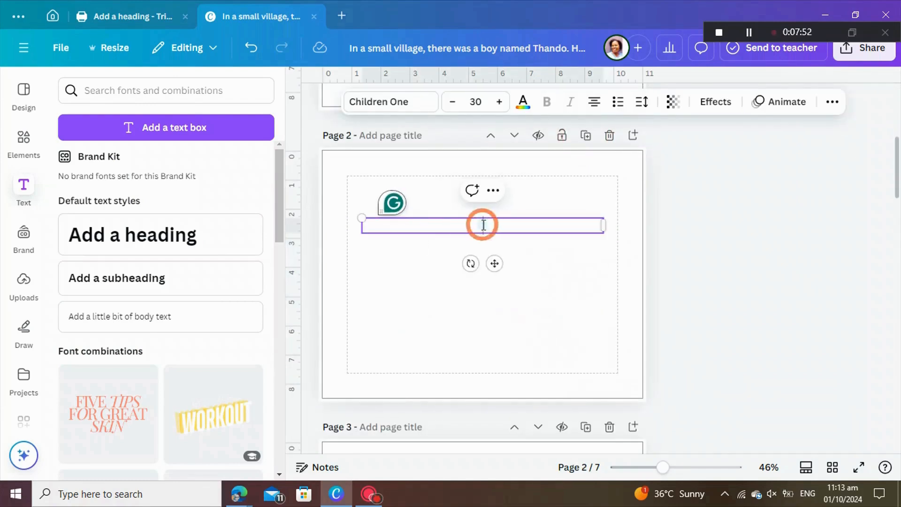
pyautogui.click(524, 254)
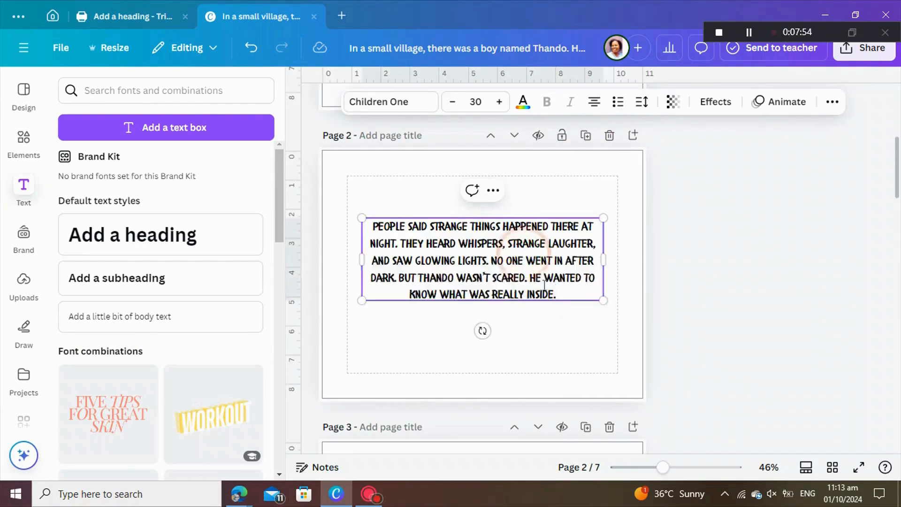
pyautogui.click(553, 355)
# - Fine-tune the vertical position of the story text box on page 1, placing it slightly lower and horizontally centred
pyautogui.click(501, 281)
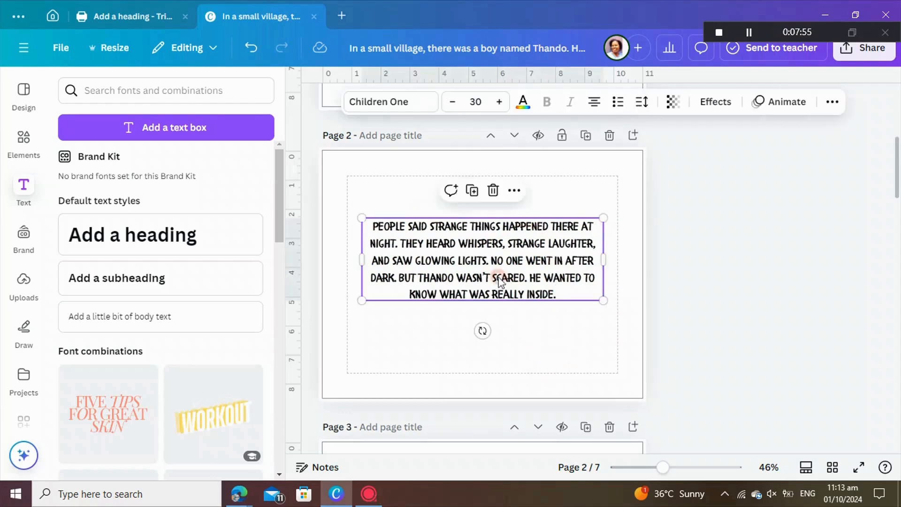
pyautogui.scroll(5, 516, 229)
pyautogui.click(522, 228)
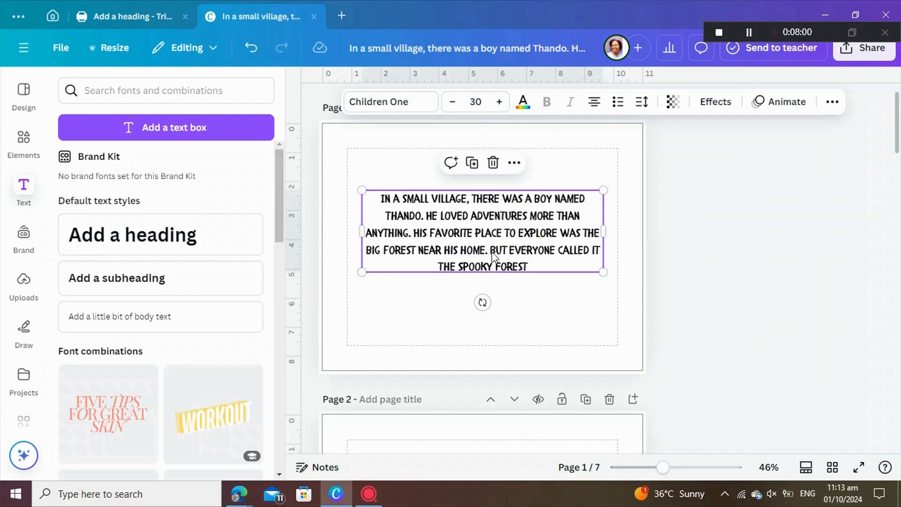
pyautogui.moveTo(494, 244); pyautogui.dragTo(492, 232)
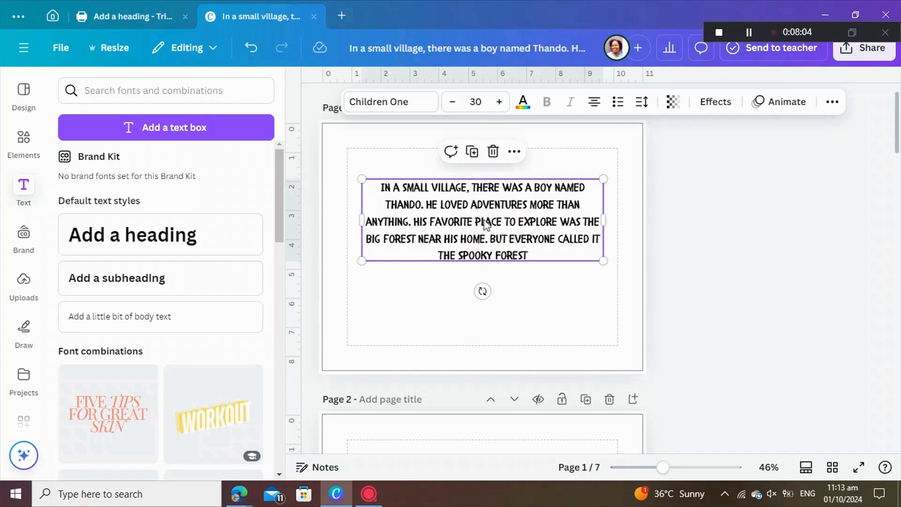
pyautogui.scroll(-4, 530, 337)
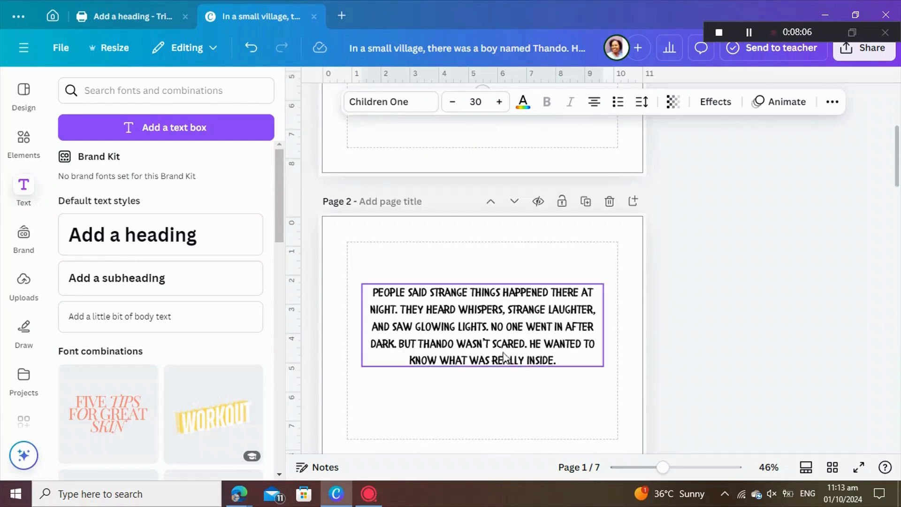
pyautogui.scroll(4, 497, 355)
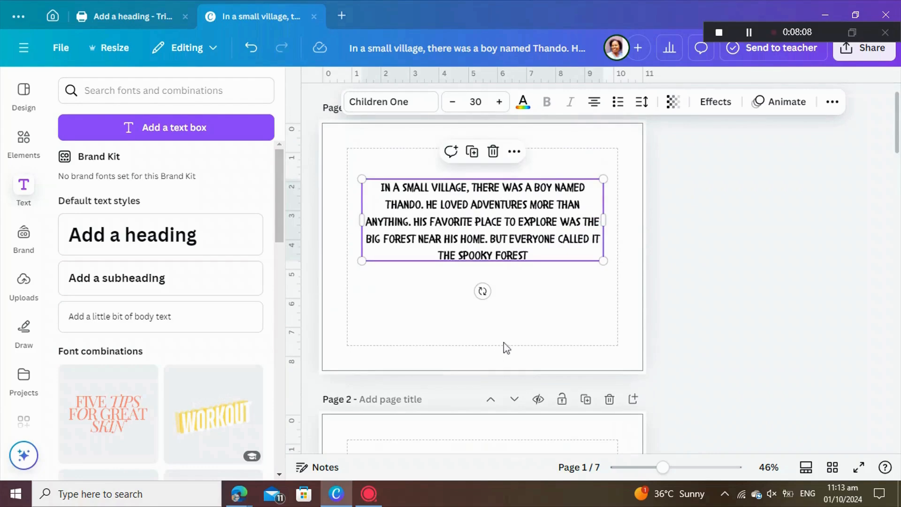
pyautogui.moveTo(488, 239); pyautogui.dragTo(489, 250)
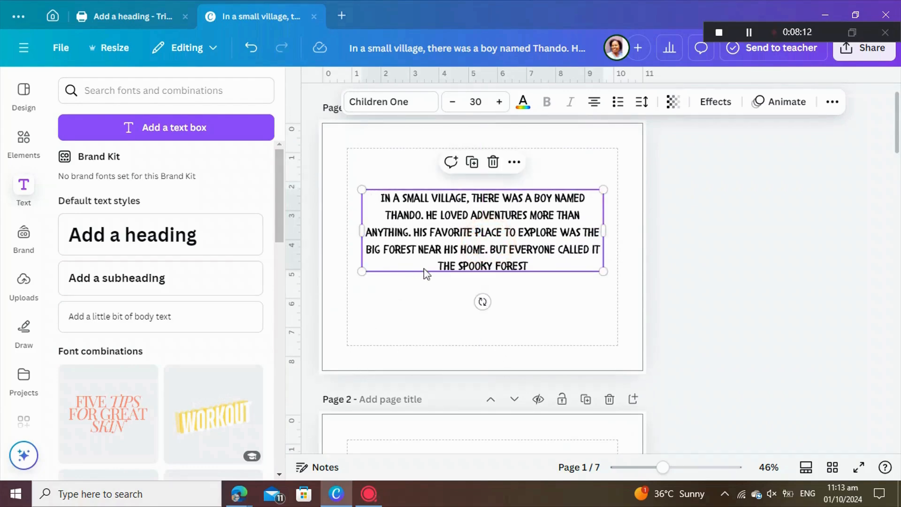
pyautogui.scroll(1, 416, 275)
pyautogui.scroll(-1, 477, 315)
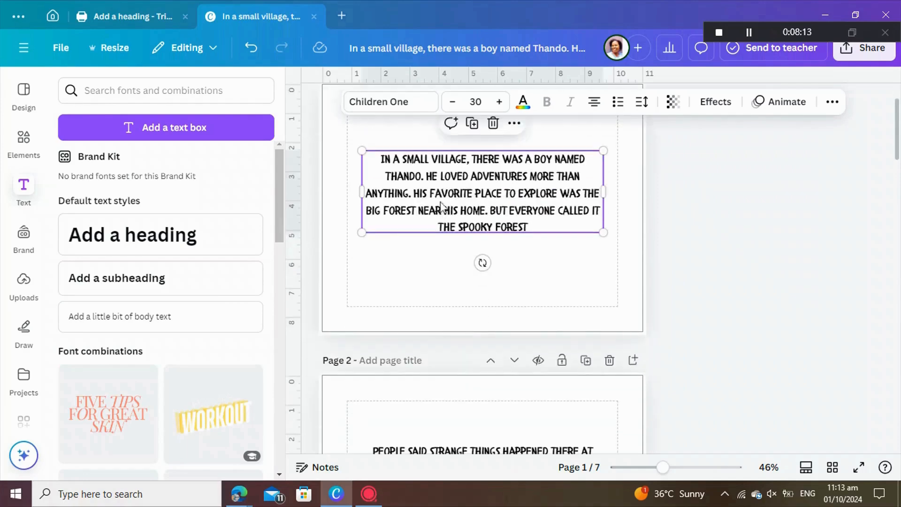
pyautogui.moveTo(441, 205); pyautogui.dragTo(441, 214)
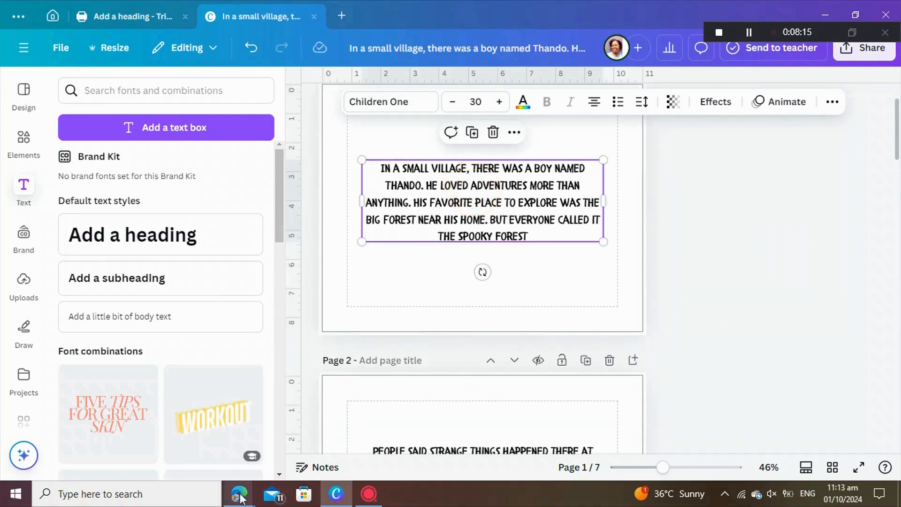
# - Switch to the ChatGPT story and copy the chapter title "Chapter 1: Thando's Plan"
pyautogui.moveTo(240, 496)
pyautogui.click(308, 434)
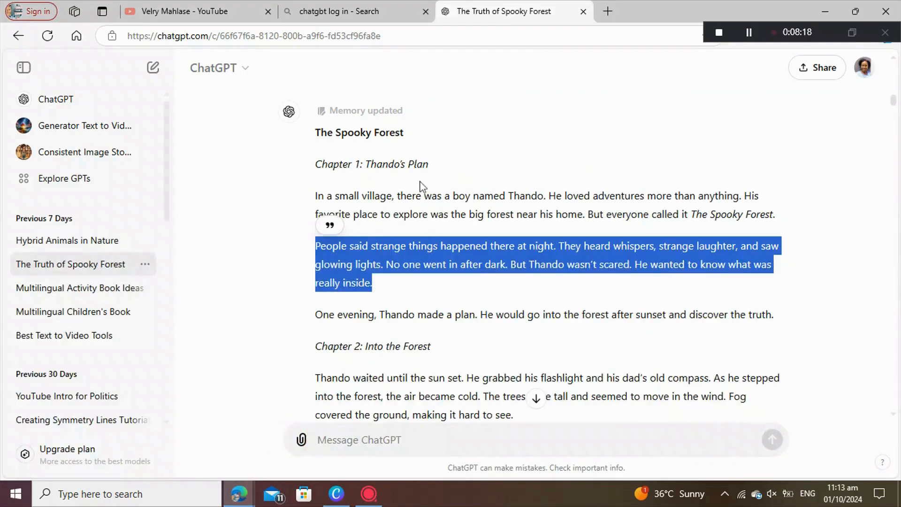
pyautogui.moveTo(434, 164); pyautogui.dragTo(312, 165)
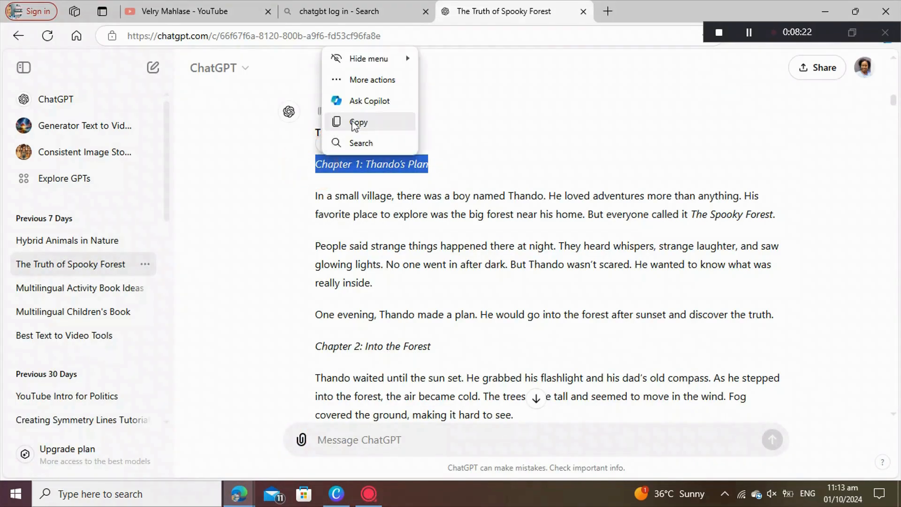
pyautogui.click(346, 123)
# - Switch back to the Canva design and add a default heading text box above the story text on page 1
pyautogui.click(337, 492)
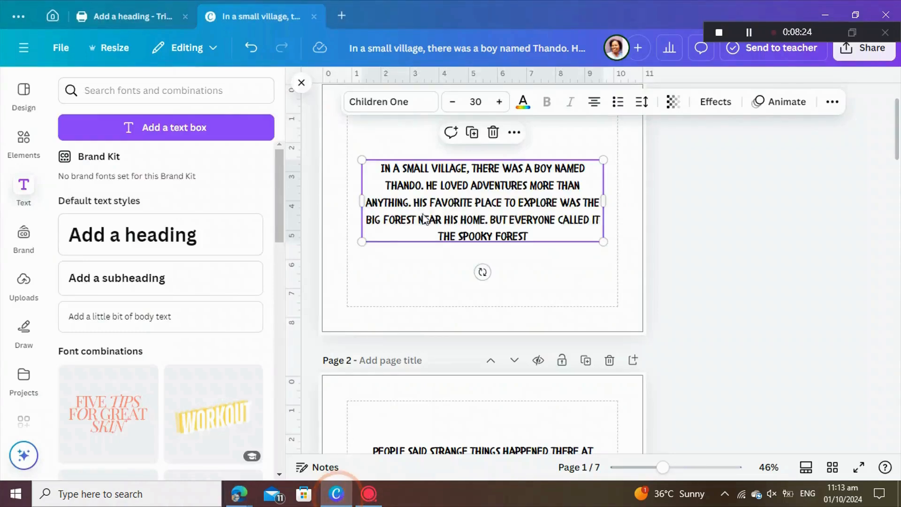
pyautogui.scroll(1, 466, 264)
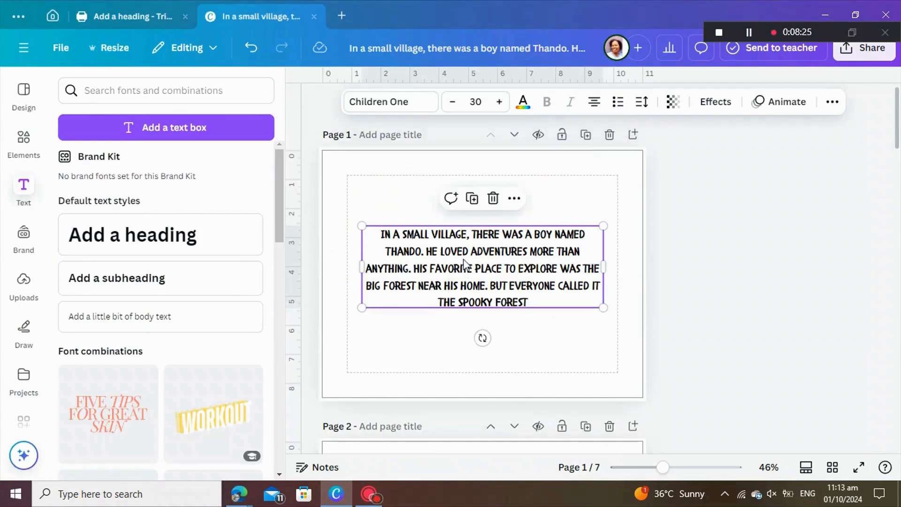
pyautogui.click(420, 207)
pyautogui.click(124, 234)
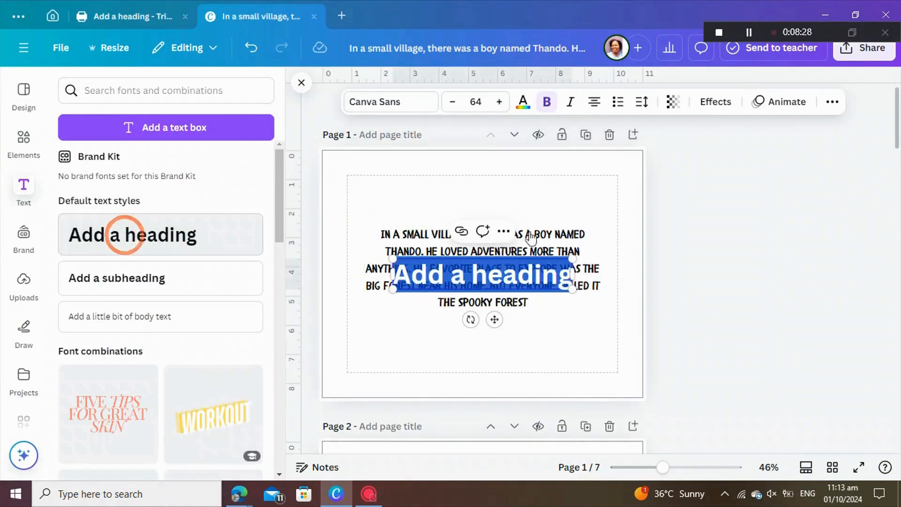
pyautogui.click(563, 336)
pyautogui.moveTo(534, 275); pyautogui.dragTo(584, 208)
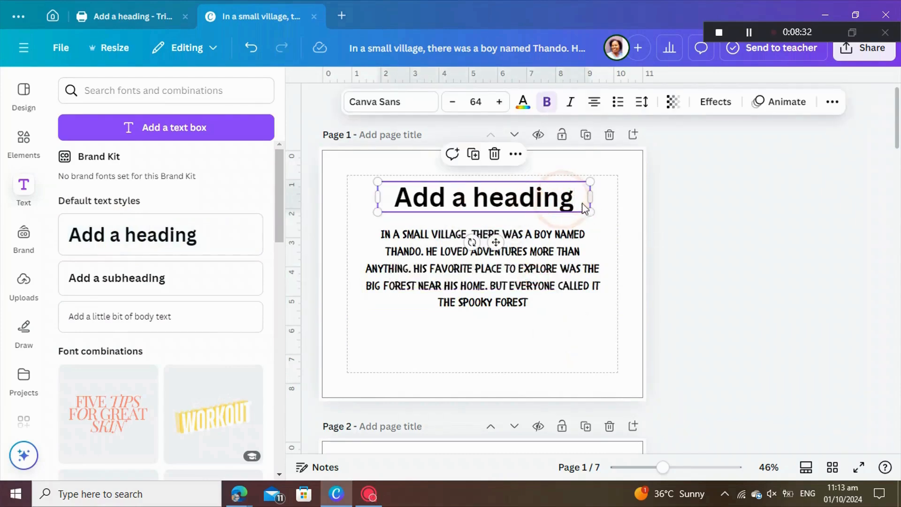
# - Replace the heading's placeholder text with the copied title "Chapter 1: Thando's Plan"
pyautogui.doubleClick(584, 207)
pyautogui.press('BackSpace')
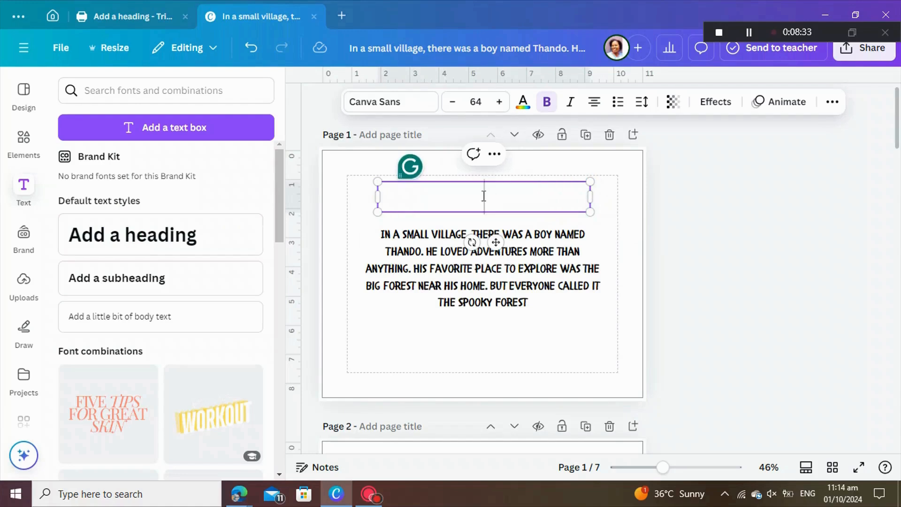
pyautogui.rightClick(483, 199)
pyautogui.click(512, 226)
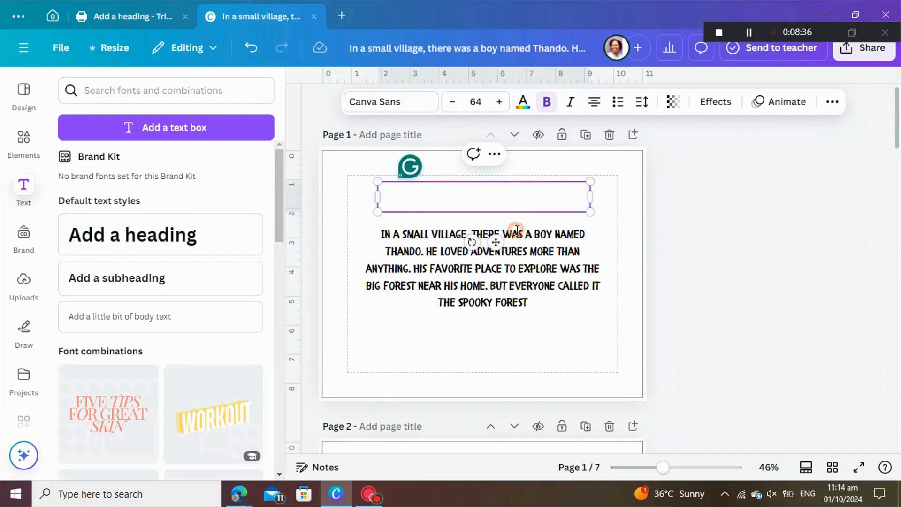
pyautogui.click(714, 258)
# - Widen the chapter heading to about 9.1 in, fit it inside the top margin, and move the story text down below it
pyautogui.moveTo(493, 237); pyautogui.dragTo(491, 221)
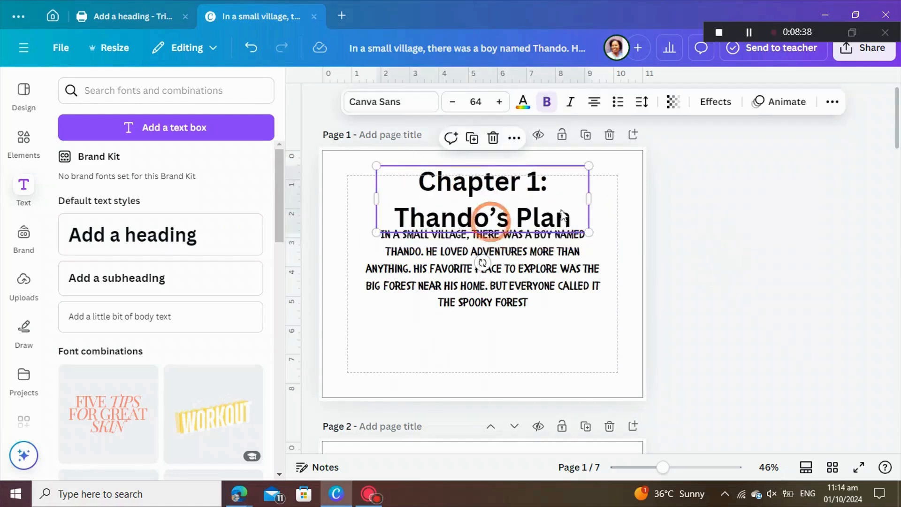
pyautogui.moveTo(593, 199); pyautogui.dragTo(649, 207)
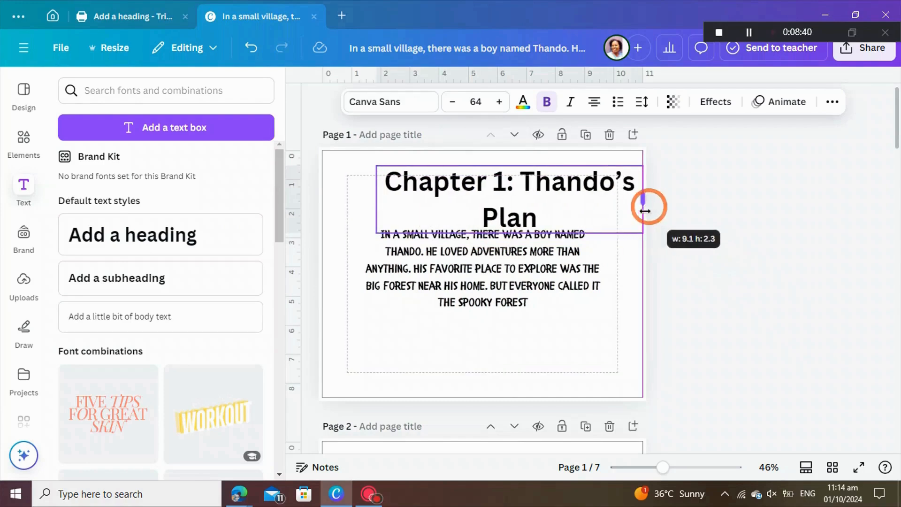
pyautogui.moveTo(550, 262); pyautogui.dragTo(551, 292)
pyautogui.click(761, 236)
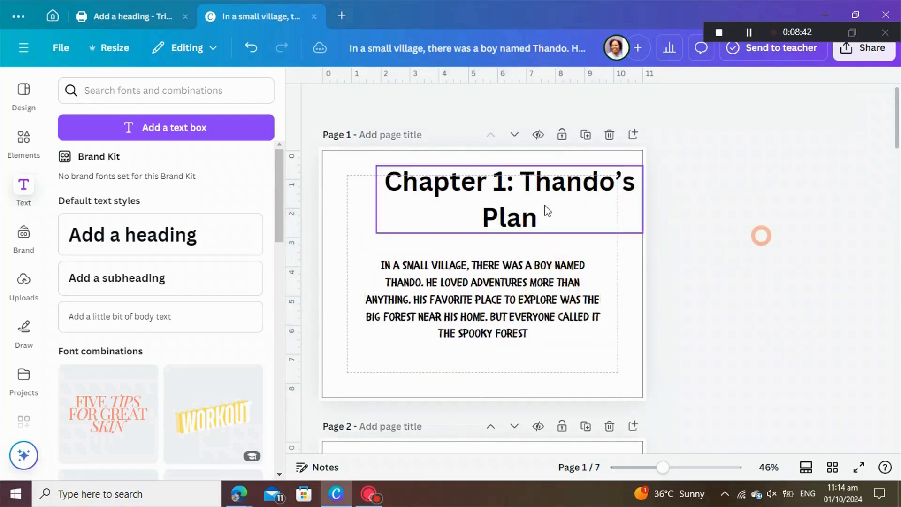
pyautogui.moveTo(547, 209); pyautogui.dragTo(510, 210)
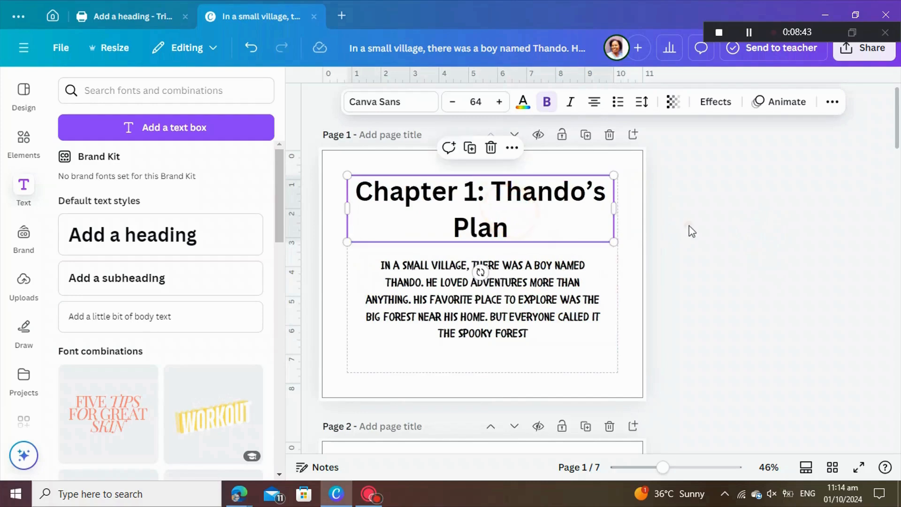
pyautogui.click(688, 228)
pyautogui.click(522, 280)
pyautogui.click(557, 211)
pyautogui.moveTo(557, 212); pyautogui.dragTo(557, 209)
# - Set the background of page 1 to the light grey solid default colour
pyautogui.click(726, 258)
pyautogui.click(576, 286)
pyautogui.click(436, 249)
pyautogui.click(459, 101)
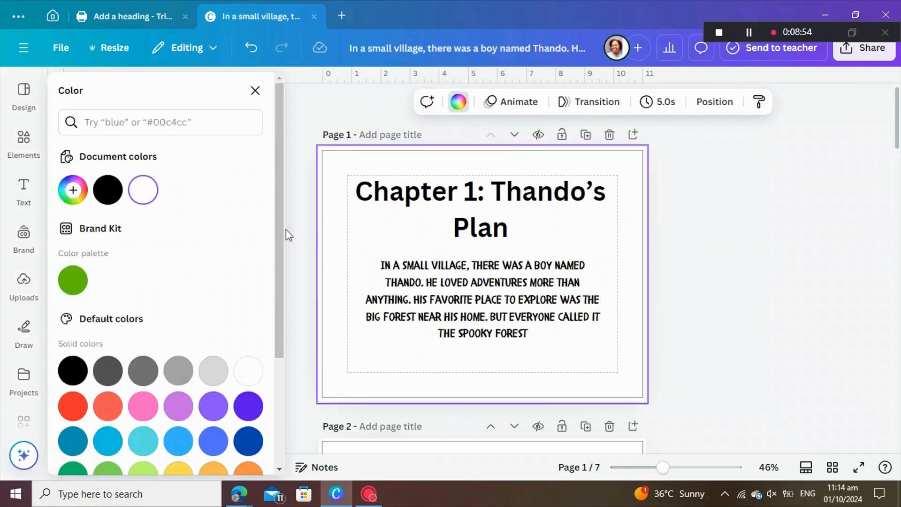
pyautogui.scroll(-3, 219, 376)
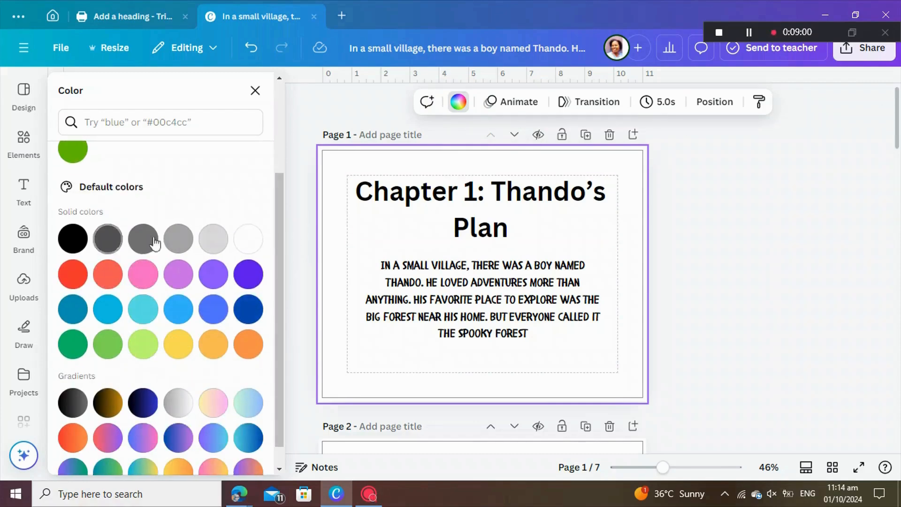
pyautogui.click(214, 240)
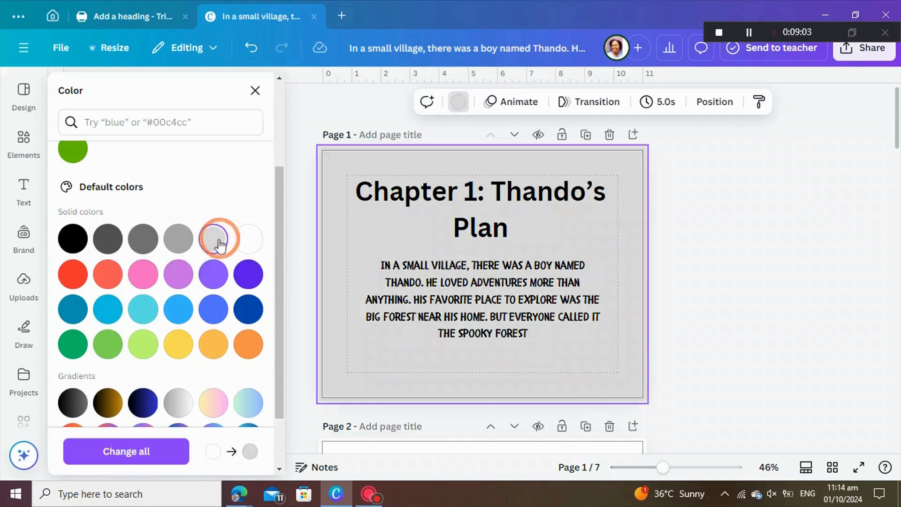
# - Shift the chapter heading slightly down to the right margin and move the story text lower to widen the gap between them
pyautogui.click(543, 212)
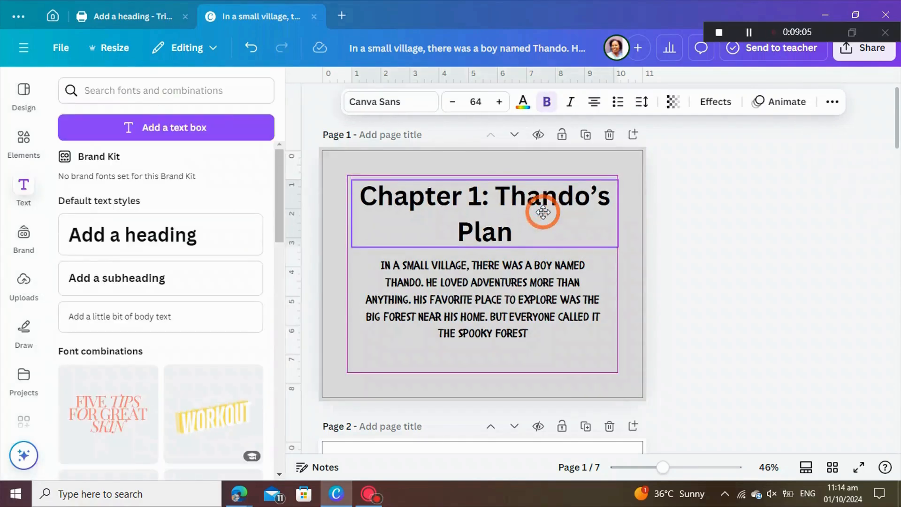
pyautogui.click(708, 267)
pyautogui.moveTo(559, 298); pyautogui.dragTo(553, 310)
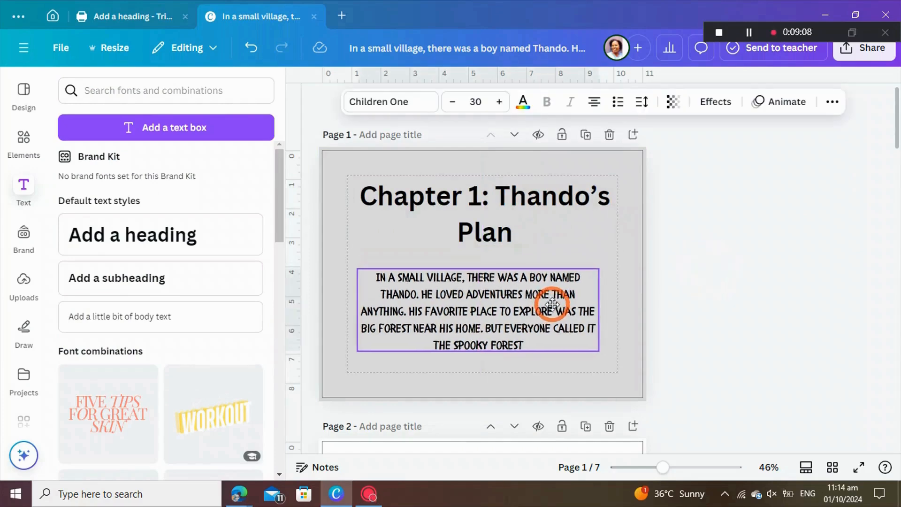
pyautogui.click(696, 310)
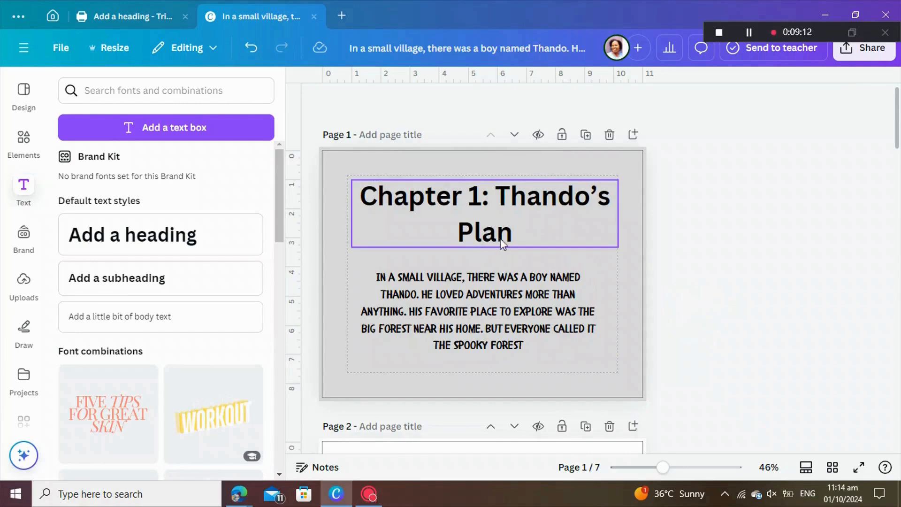
# - Add a new blank page with the same grey background directly after page 1
pyautogui.scroll(-2, 506, 242)
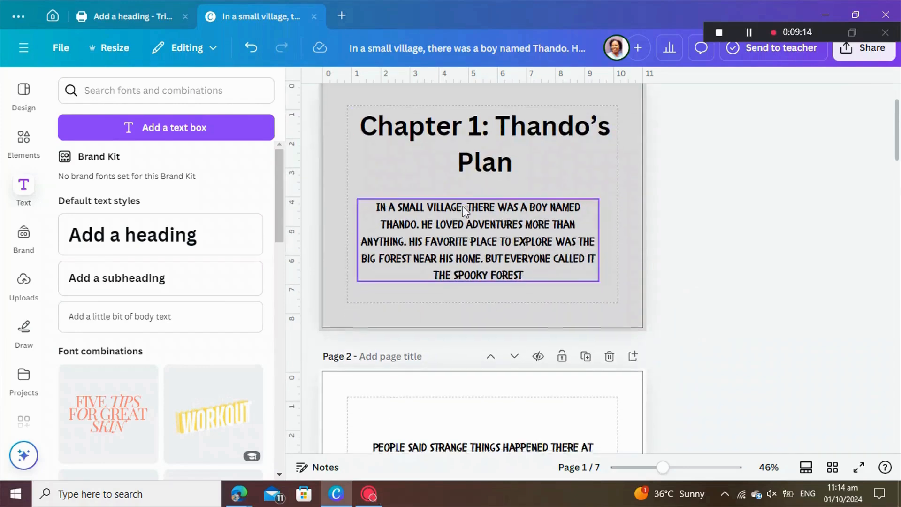
pyautogui.scroll(-2, 465, 212)
pyautogui.scroll(4, 561, 274)
pyautogui.click(634, 137)
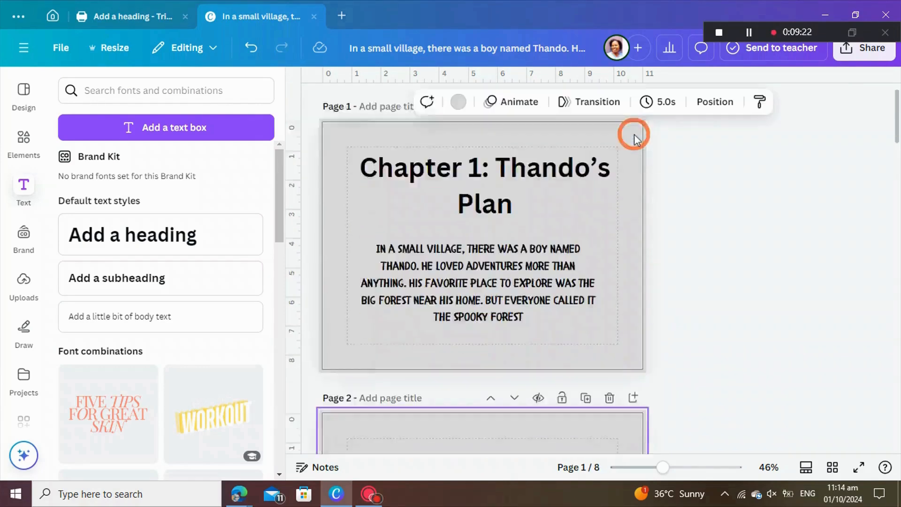
pyautogui.scroll(8, 548, 314)
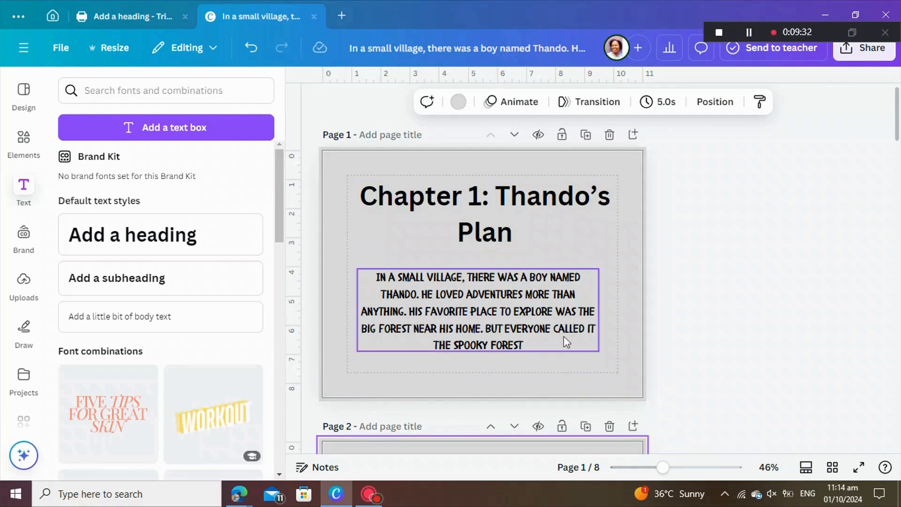
# - Insert the uploaded image of the boy sitting near village houses at sunset onto the blank page 2
pyautogui.scroll(-2, 503, 331)
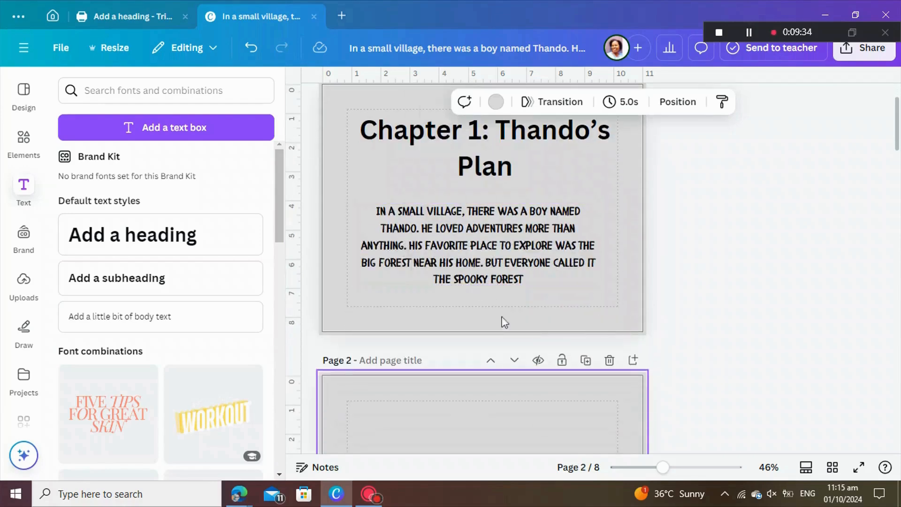
pyautogui.scroll(-4, 530, 338)
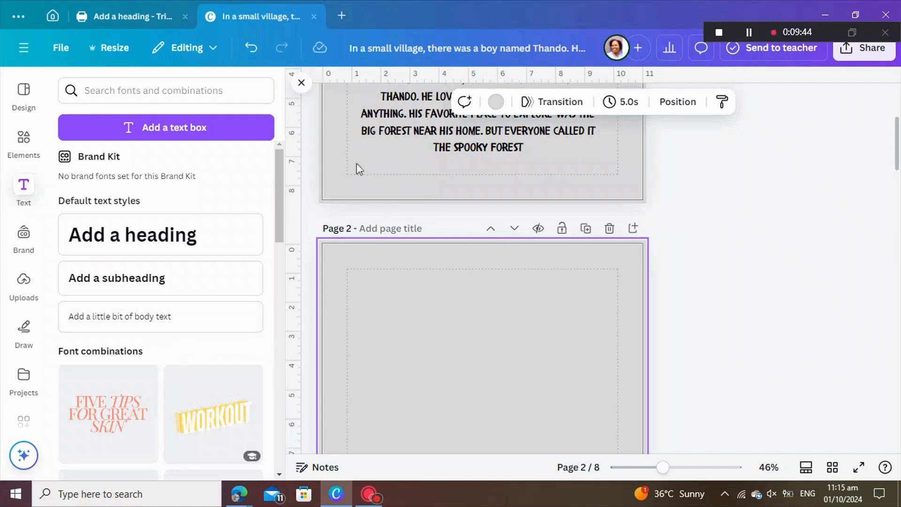
pyautogui.click(437, 313)
pyautogui.scroll(3, 439, 210)
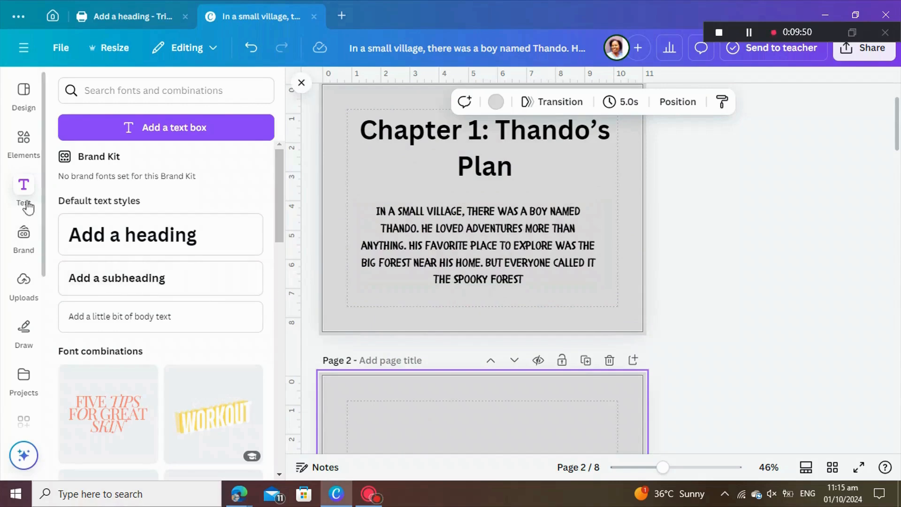
pyautogui.click(26, 300)
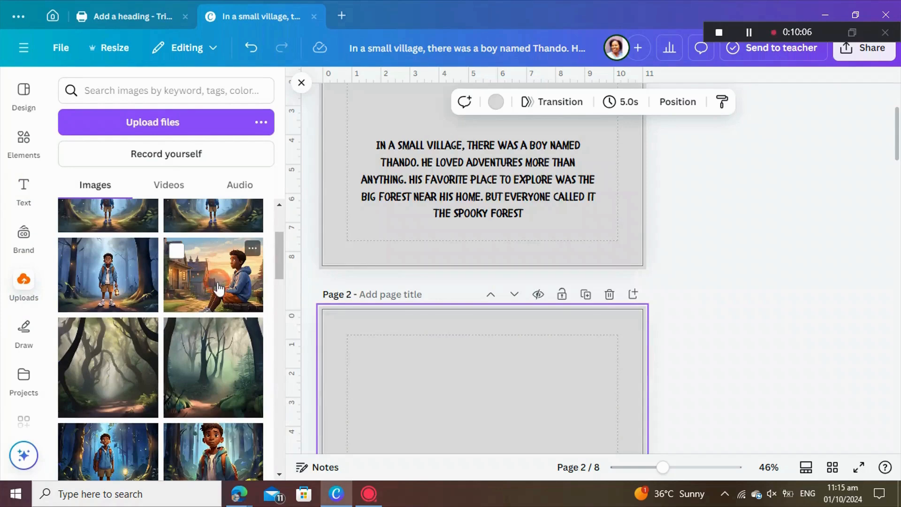
pyautogui.click(218, 288)
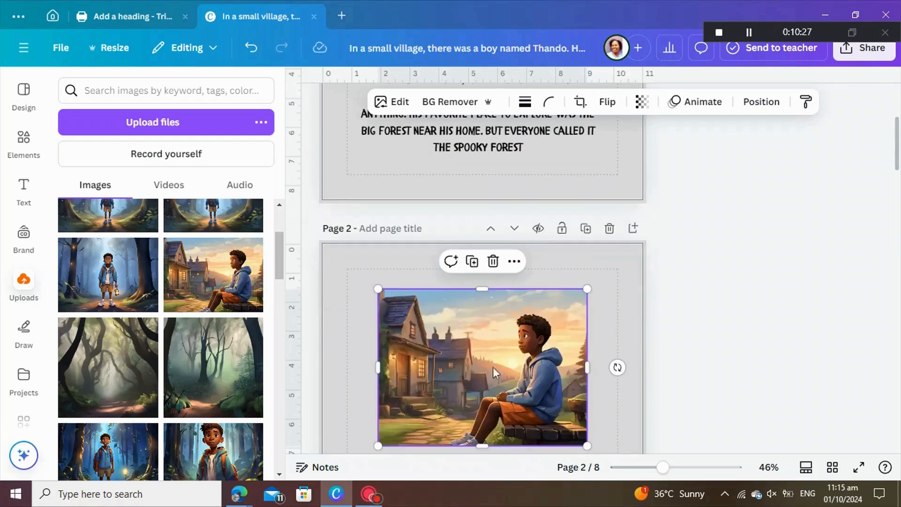
pyautogui.scroll(-2, 474, 389)
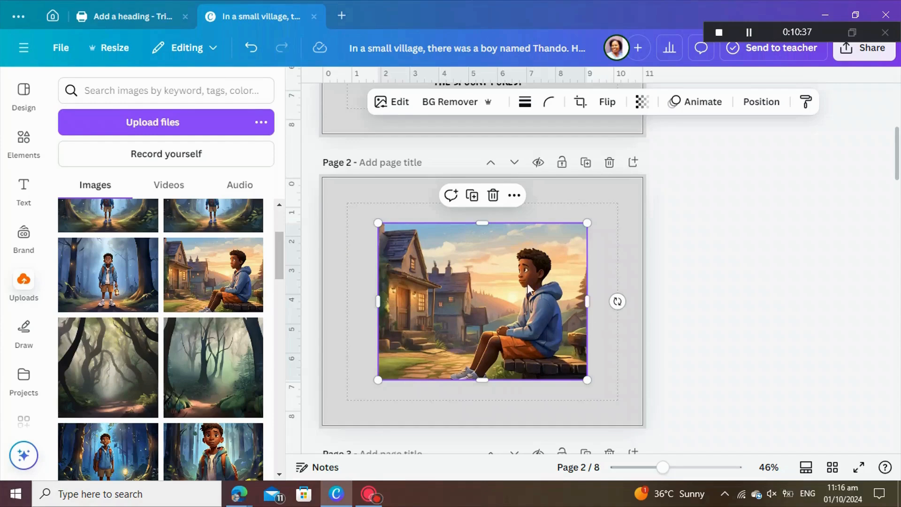
# - Move the boy image aside on page 2, add the first torn-edge Paper frame, and shift the frame to the left
pyautogui.moveTo(515, 311); pyautogui.dragTo(575, 291)
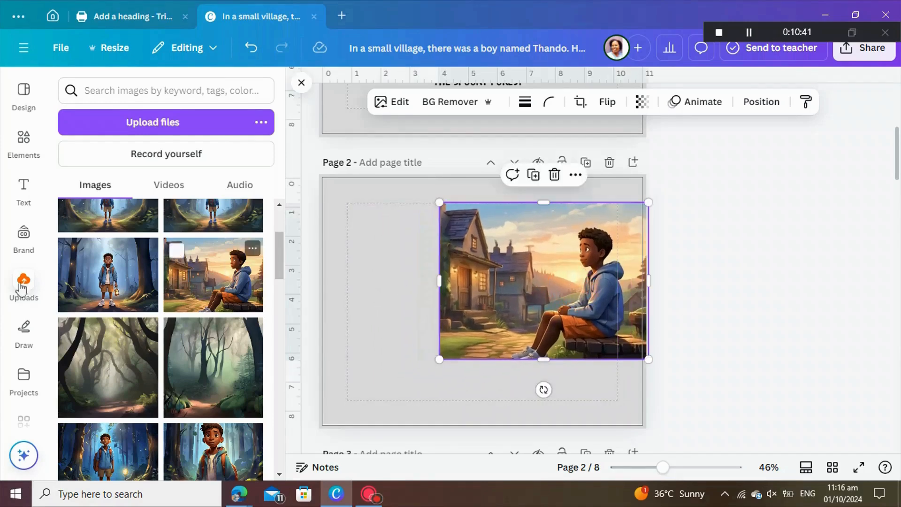
pyautogui.click(23, 140)
pyautogui.scroll(-15, 144, 247)
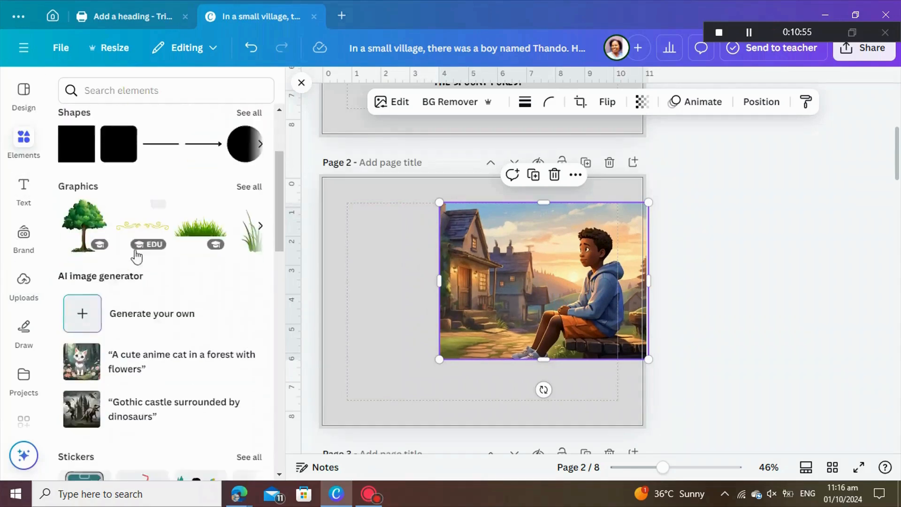
pyautogui.scroll(-5, 168, 269)
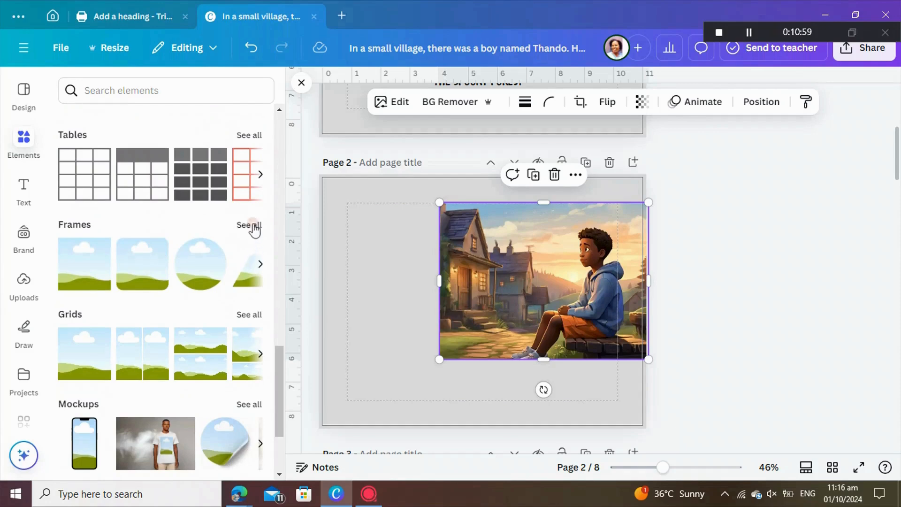
pyautogui.click(252, 227)
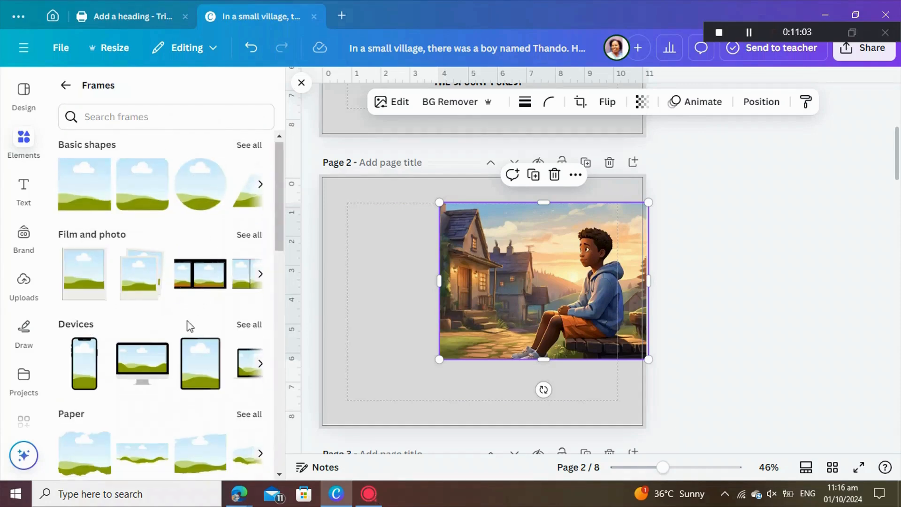
pyautogui.scroll(-1, 187, 328)
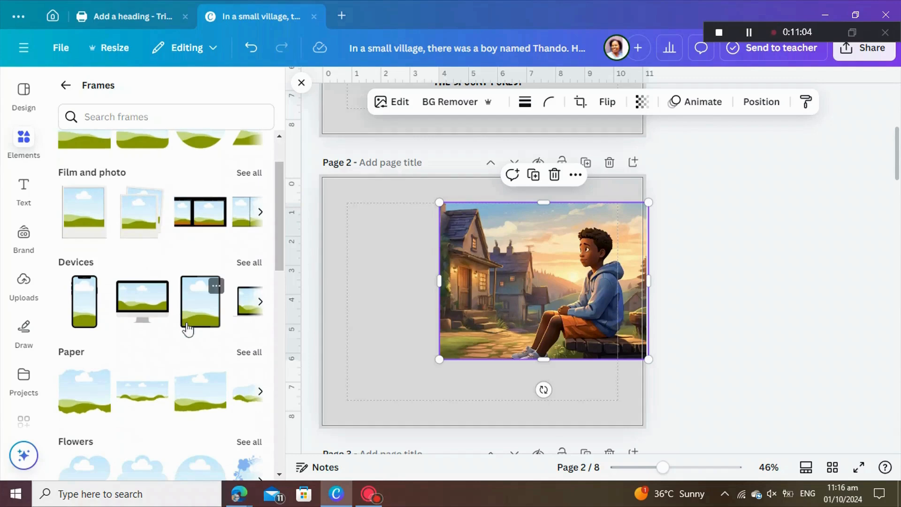
pyautogui.click(252, 353)
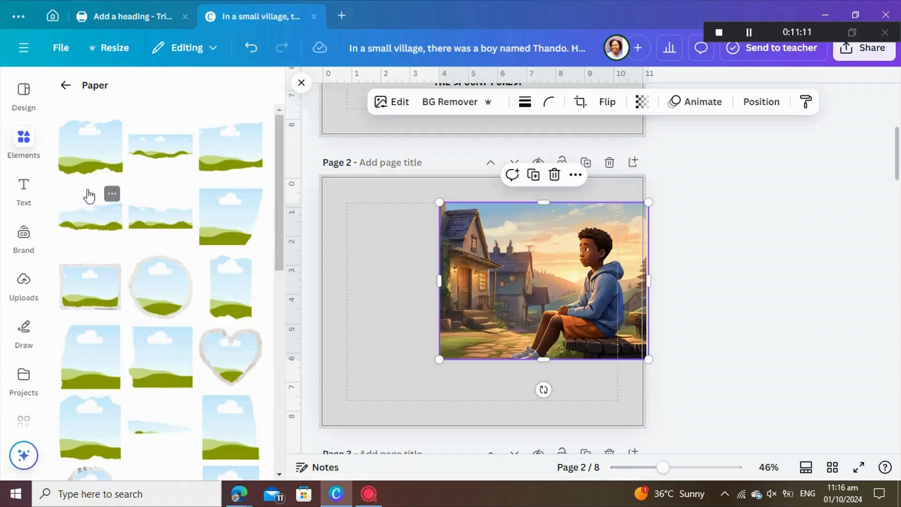
pyautogui.click(80, 159)
pyautogui.moveTo(505, 283); pyautogui.dragTo(432, 281)
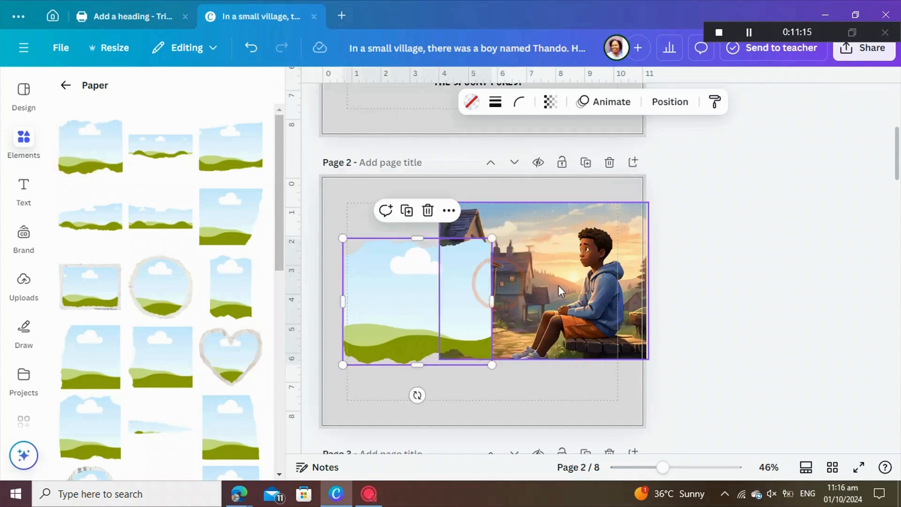
# - Place the boy image inside the torn-paper frame, widen the frame to the left margin, and raise it slightly on the page
pyautogui.moveTo(559, 291); pyautogui.dragTo(510, 286)
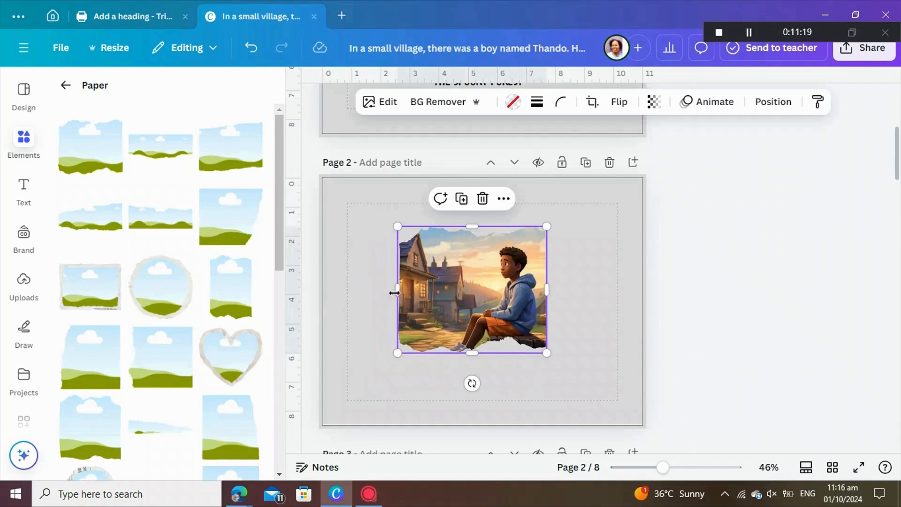
pyautogui.moveTo(392, 291); pyautogui.dragTo(344, 287)
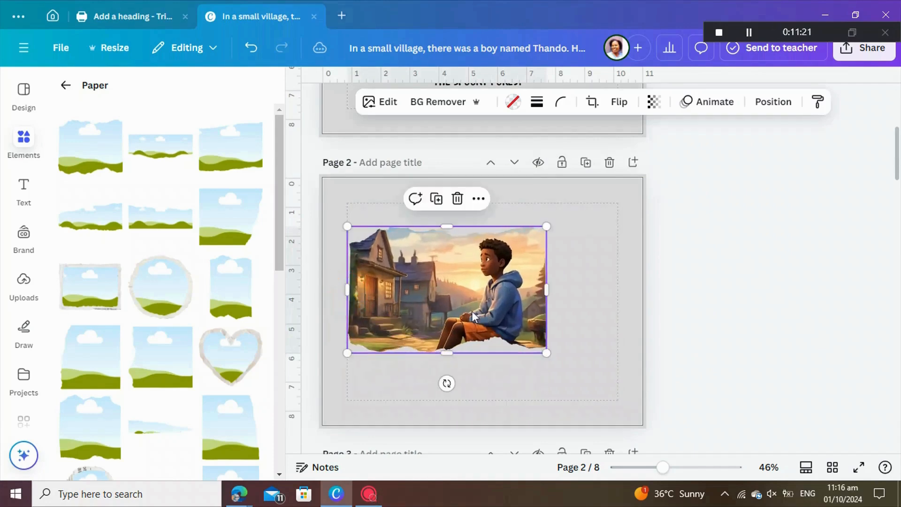
pyautogui.moveTo(469, 309); pyautogui.dragTo(476, 284)
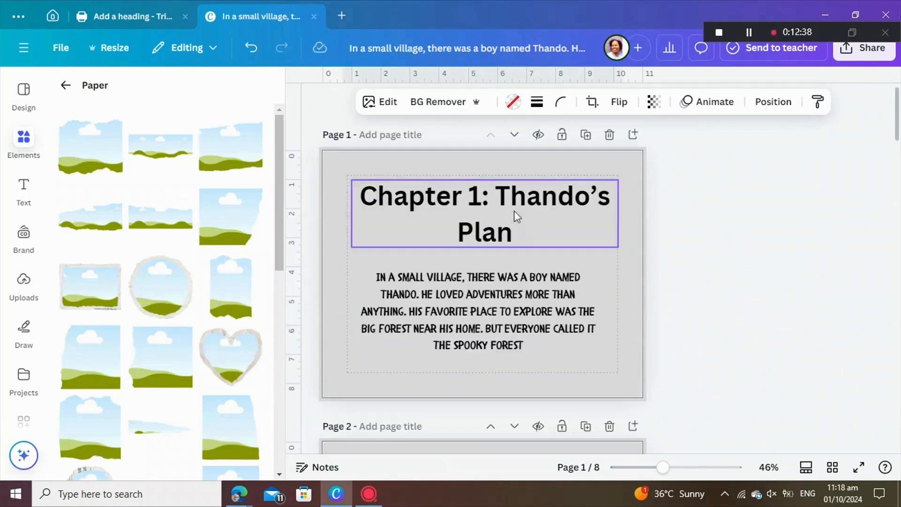
# - Reduce the page 1 chapter heading to font size 50 so that it fits on one line
pyautogui.click(513, 214)
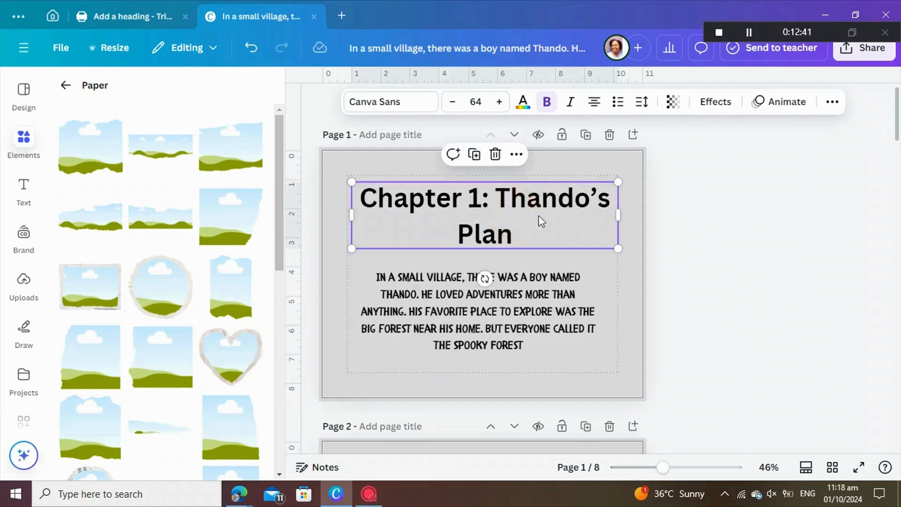
pyautogui.click(453, 102)
pyautogui.click(452, 103)
pyautogui.click(452, 102)
pyautogui.click(453, 102)
pyautogui.click(452, 102)
pyautogui.click(452, 102)
pyautogui.click(453, 103)
pyautogui.click(453, 102)
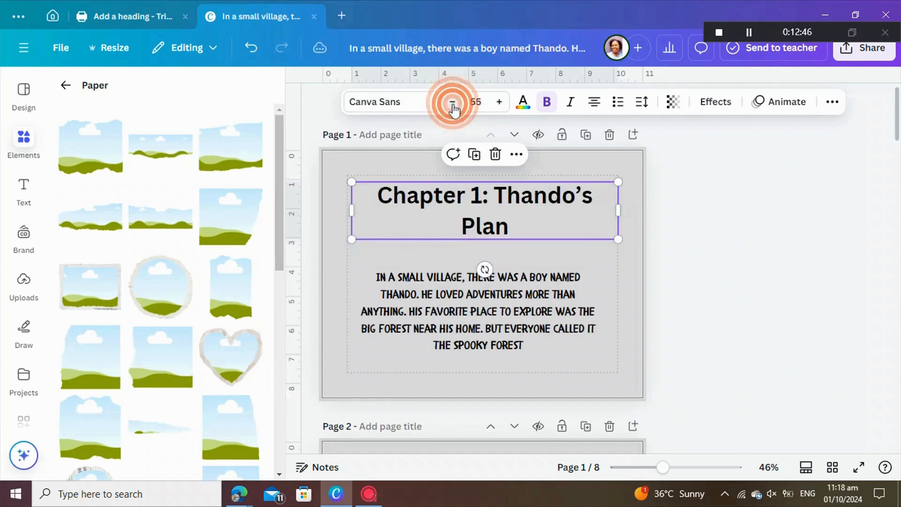
pyautogui.click(453, 102)
pyautogui.click(452, 102)
pyautogui.click(452, 102)
pyautogui.click(452, 103)
pyautogui.click(453, 102)
pyautogui.click(452, 102)
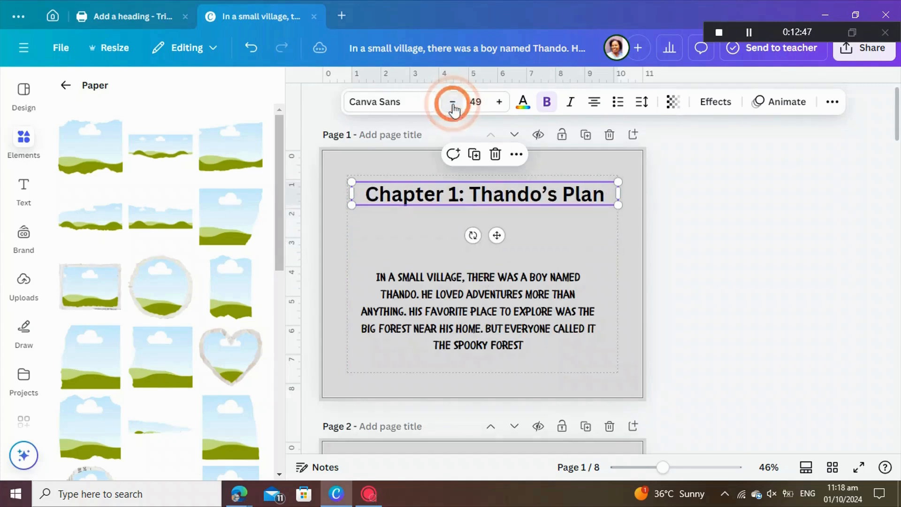
pyautogui.click(499, 101)
pyautogui.click(711, 237)
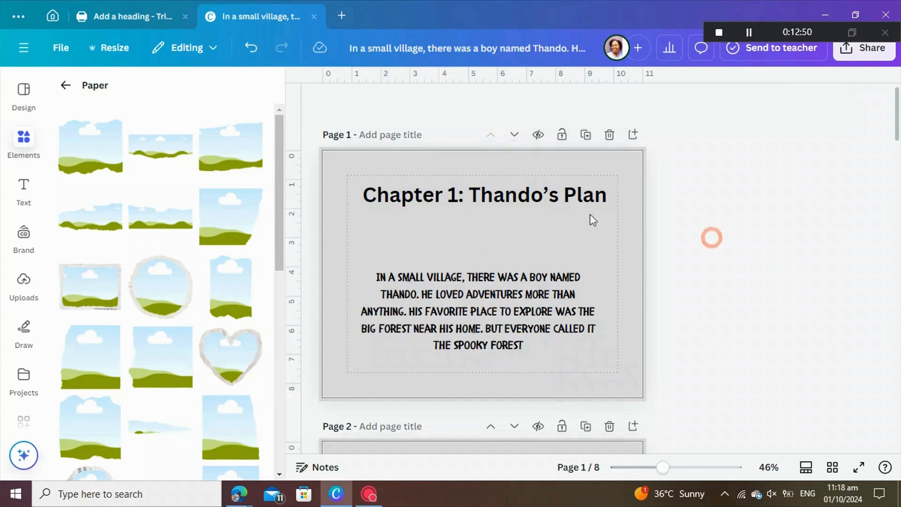
# - Centre the chapter heading between the page 1 margins and nudge the story text slightly upward
pyautogui.click(546, 203)
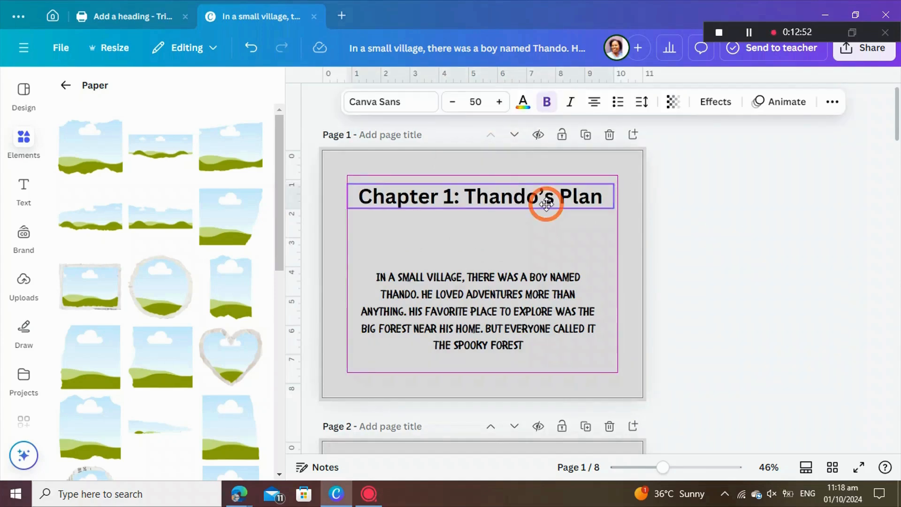
pyautogui.moveTo(545, 203); pyautogui.dragTo(547, 202)
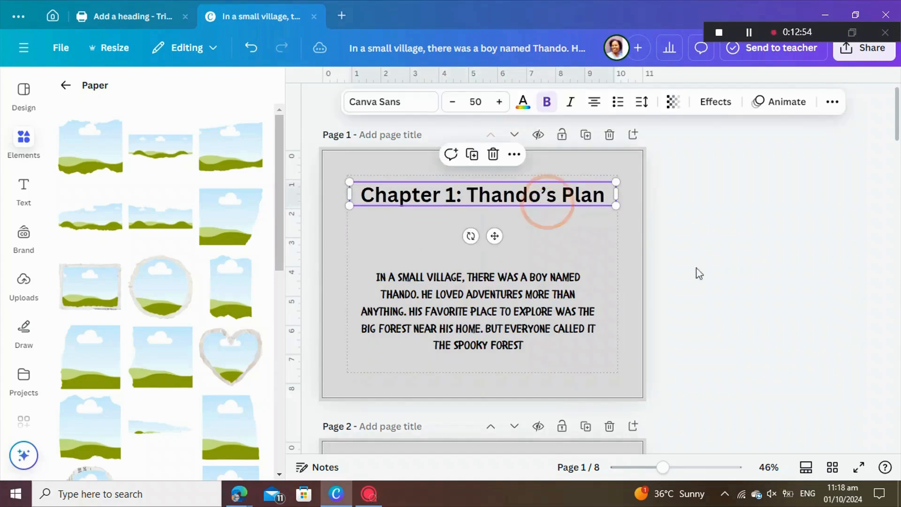
pyautogui.click(547, 327)
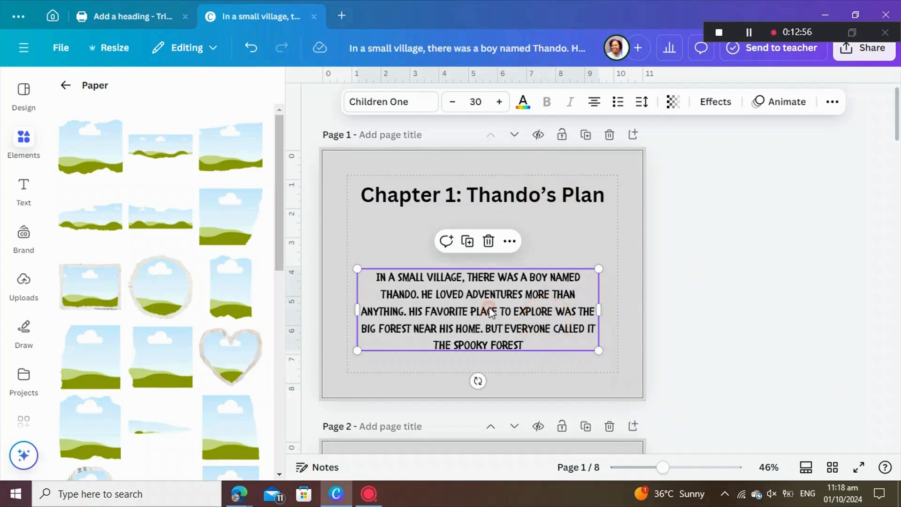
pyautogui.moveTo(489, 312); pyautogui.dragTo(491, 308)
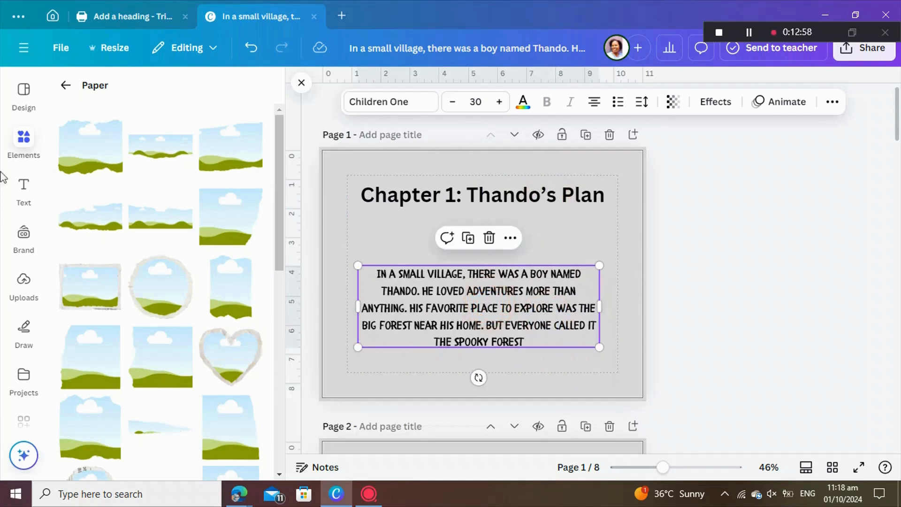
# - Add a rounded square shape to page 1
pyautogui.click(23, 138)
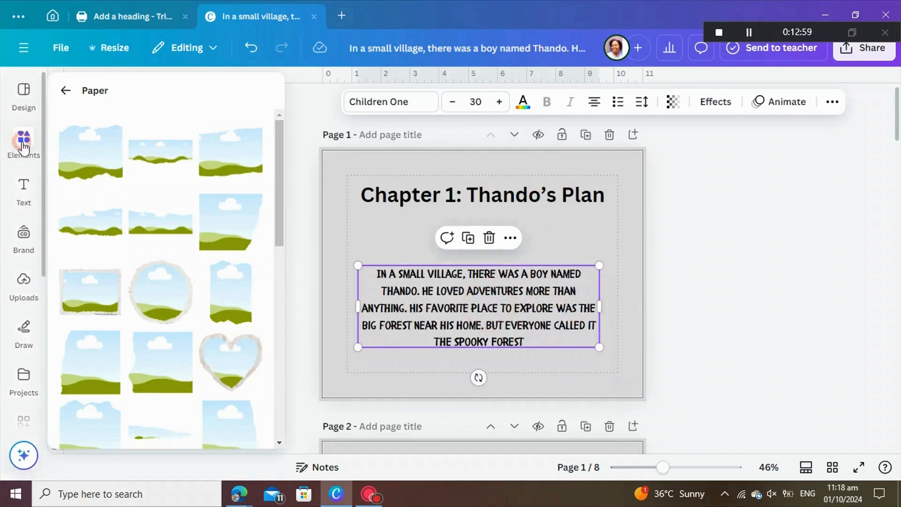
pyautogui.click(61, 94)
pyautogui.click(65, 90)
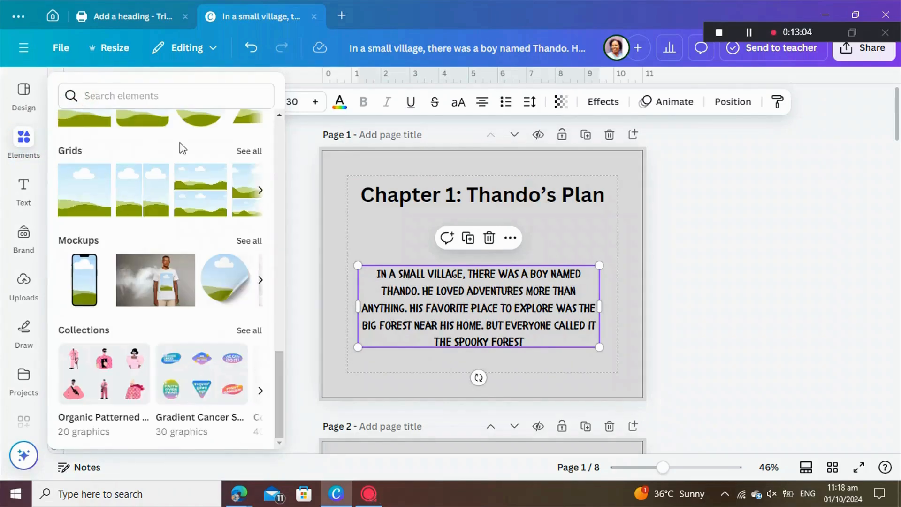
pyautogui.scroll(5, 140, 151)
pyautogui.scroll(10, 139, 151)
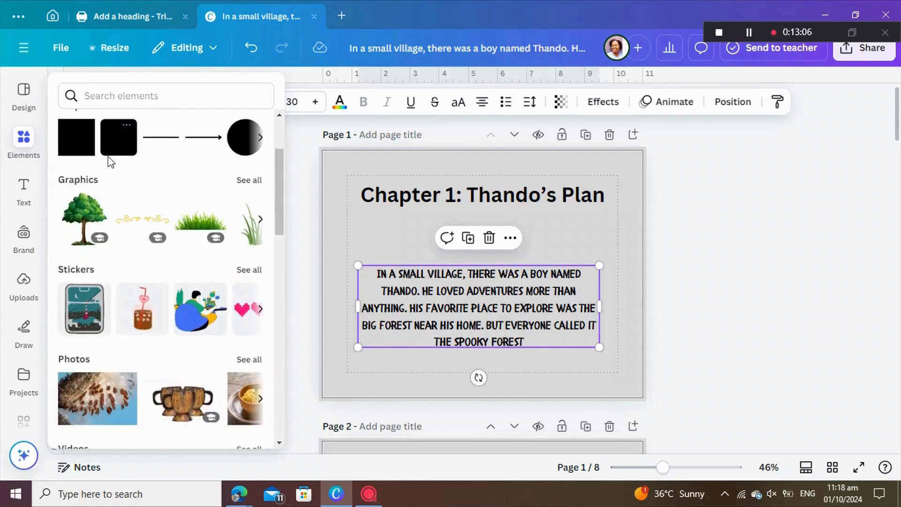
pyautogui.scroll(2, 174, 162)
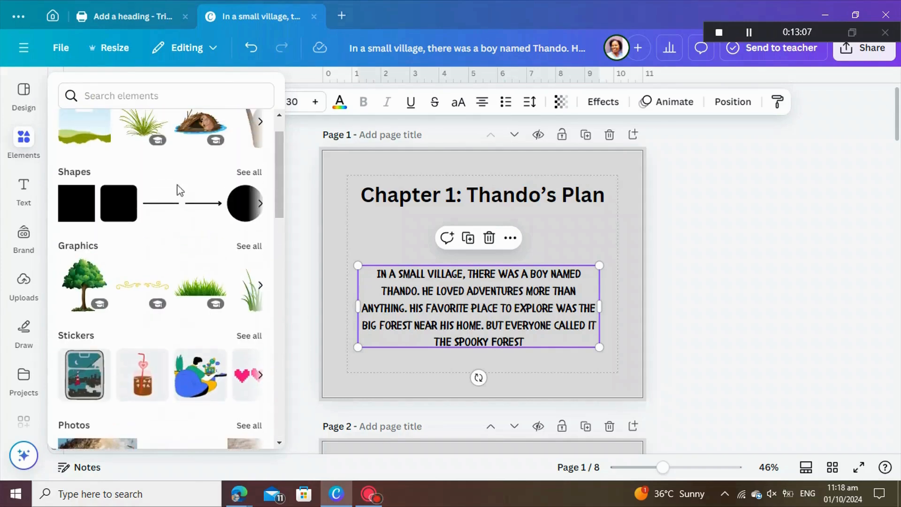
pyautogui.click(113, 218)
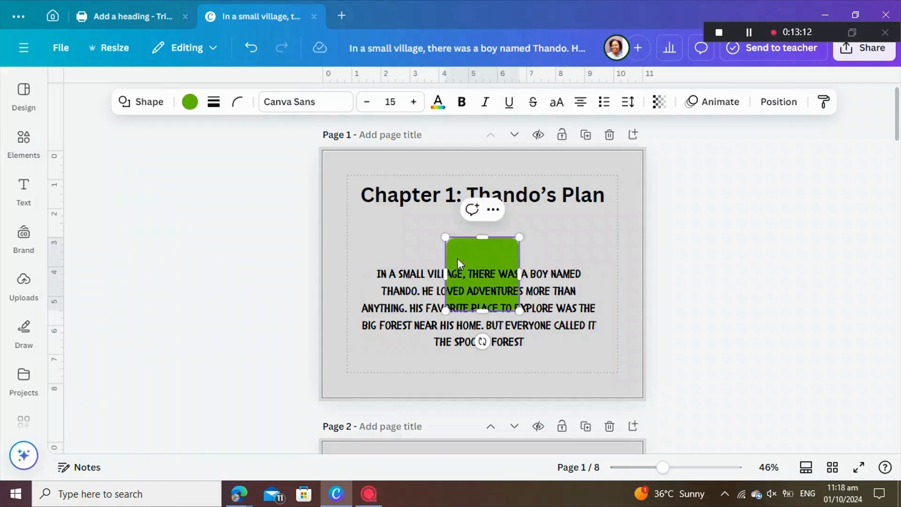
# - Move the green rounded shape below the heading and enlarge it into a wide rectangle that backs the whole story text
pyautogui.moveTo(457, 257); pyautogui.dragTo(364, 241)
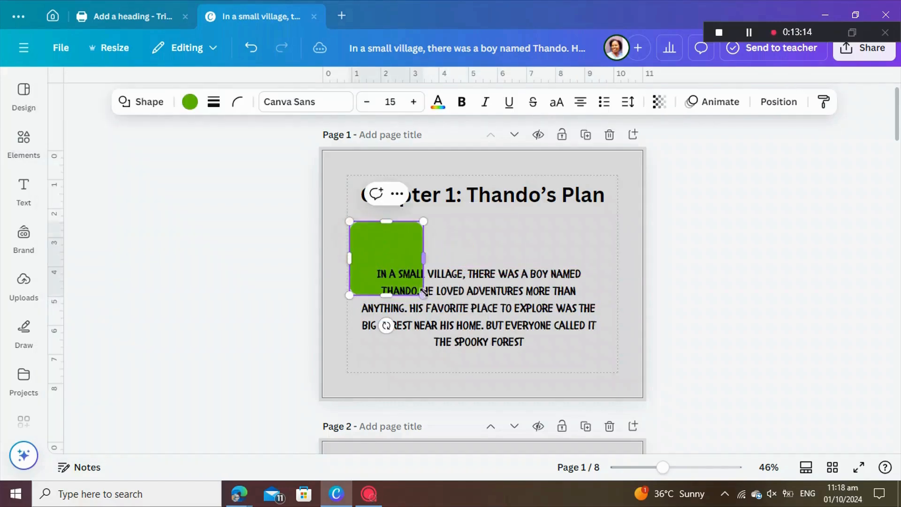
pyautogui.moveTo(423, 295); pyautogui.dragTo(605, 359)
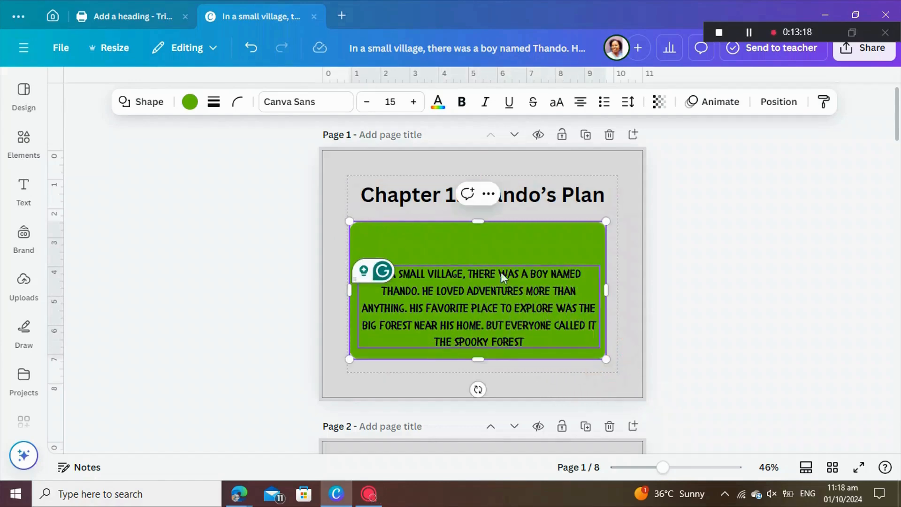
pyautogui.click(676, 313)
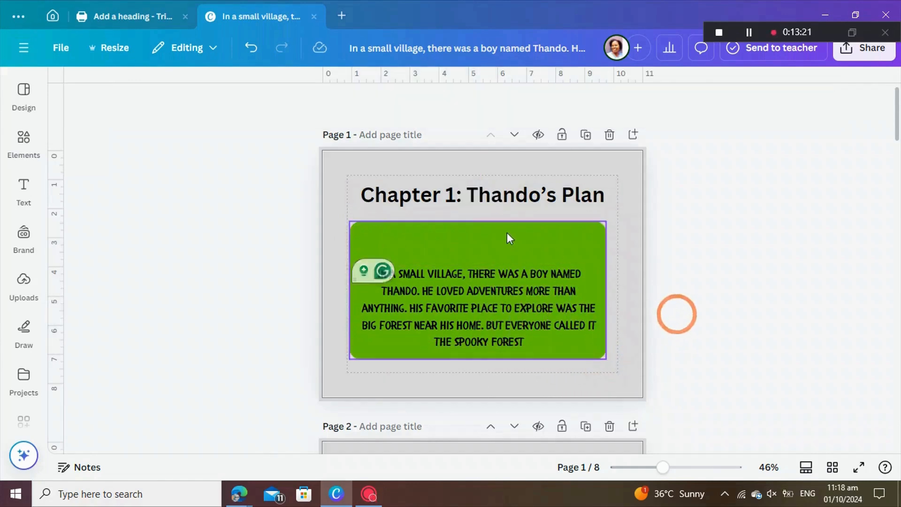
# - Fill the rounded rectangle behind the story text with the light tan photo colour
pyautogui.click(507, 232)
pyautogui.click(189, 101)
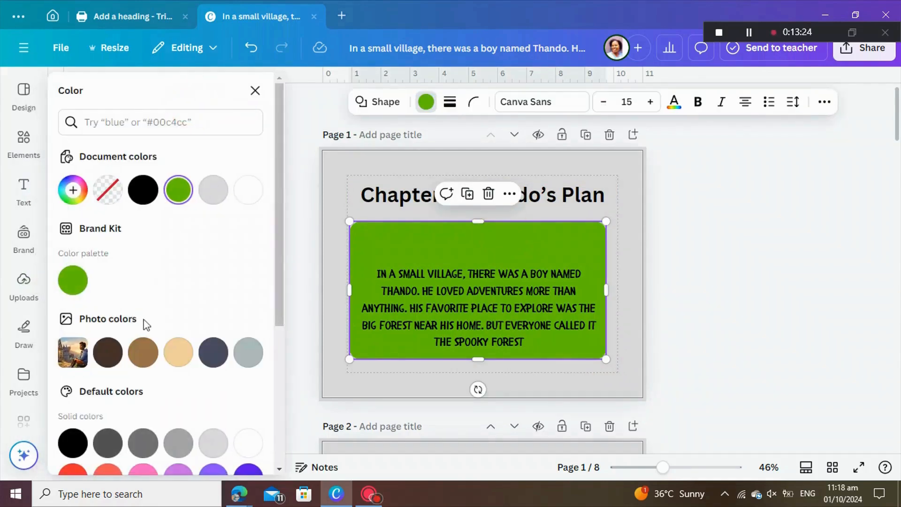
pyautogui.click(178, 351)
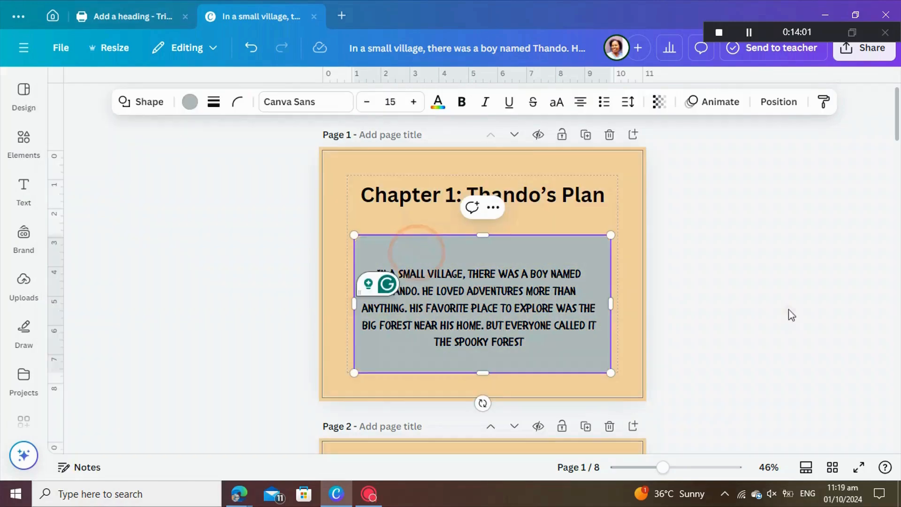
pyautogui.click(788, 307)
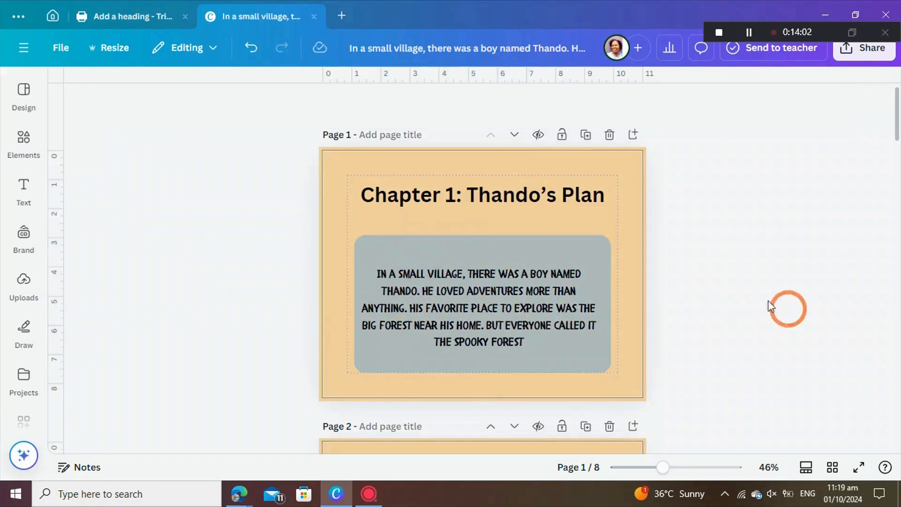
# - Duplicate the grey rounded rectangle on page 1, offset a copy down and to the left, and fill it with the dark slate photo colour
pyautogui.click(593, 262)
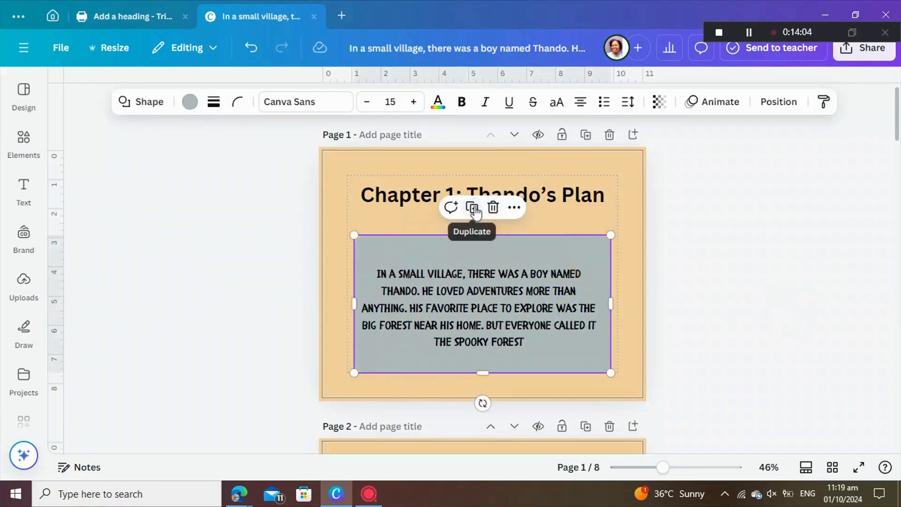
pyautogui.click(473, 209)
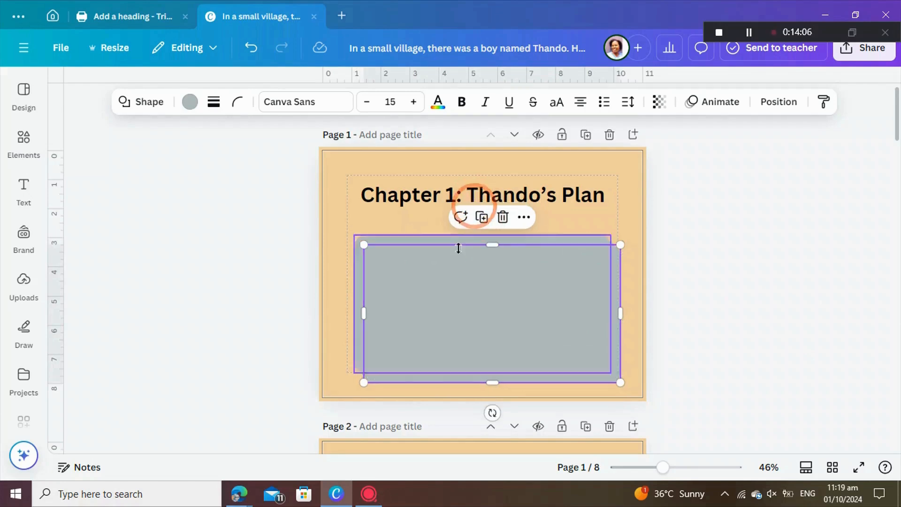
pyautogui.moveTo(419, 264); pyautogui.dragTo(370, 258)
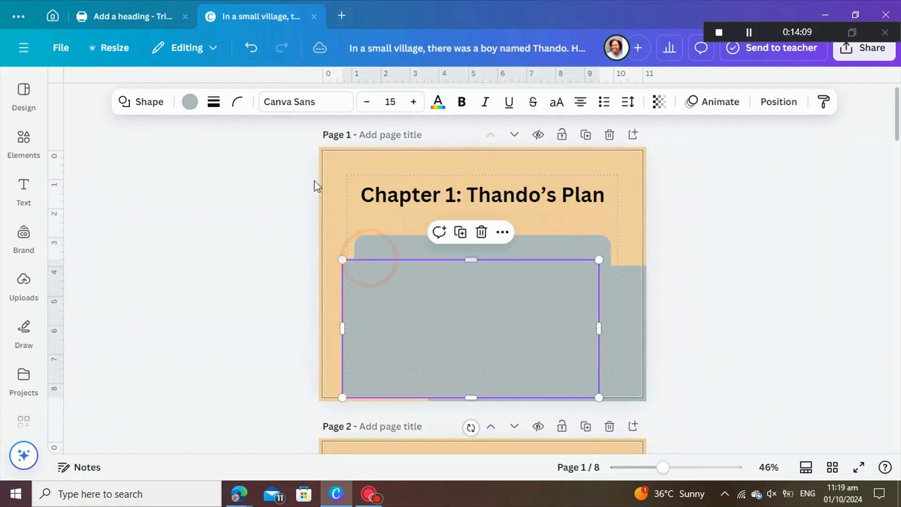
pyautogui.click(188, 108)
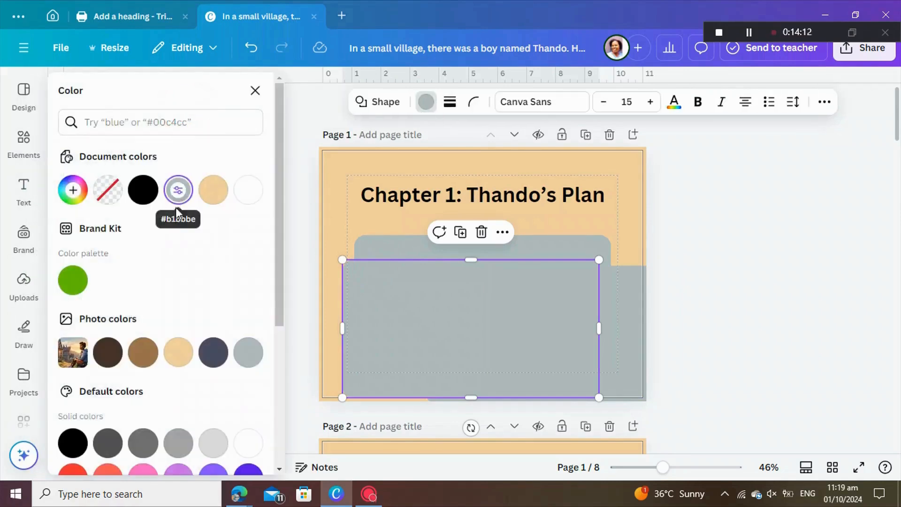
pyautogui.click(207, 352)
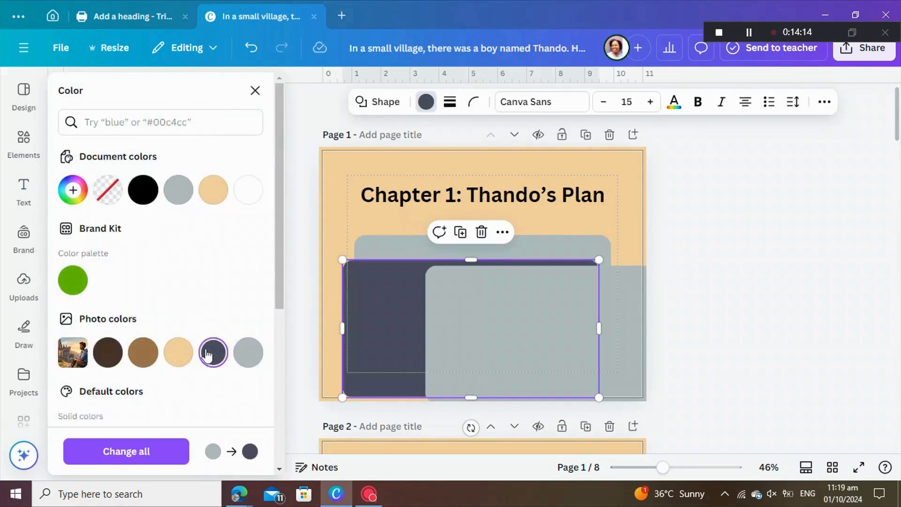
# - Fill the front grey rounded rectangle with the default turquoise colour and move the dark slate rectangle up and right, off the story text
pyautogui.click(482, 331)
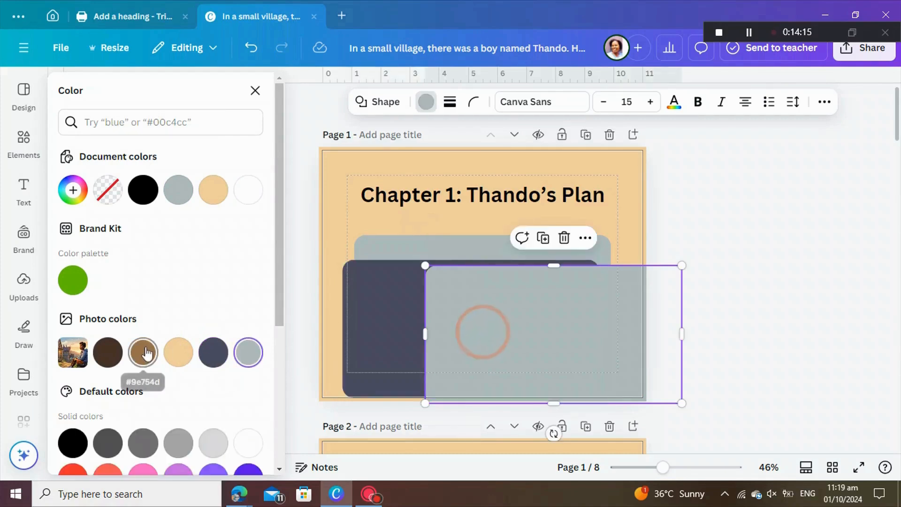
pyautogui.scroll(-1, 146, 352)
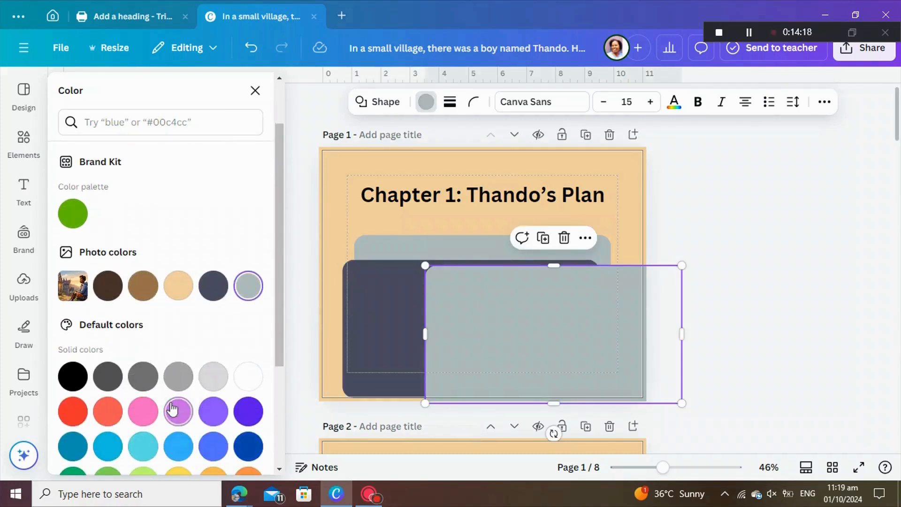
pyautogui.click(141, 445)
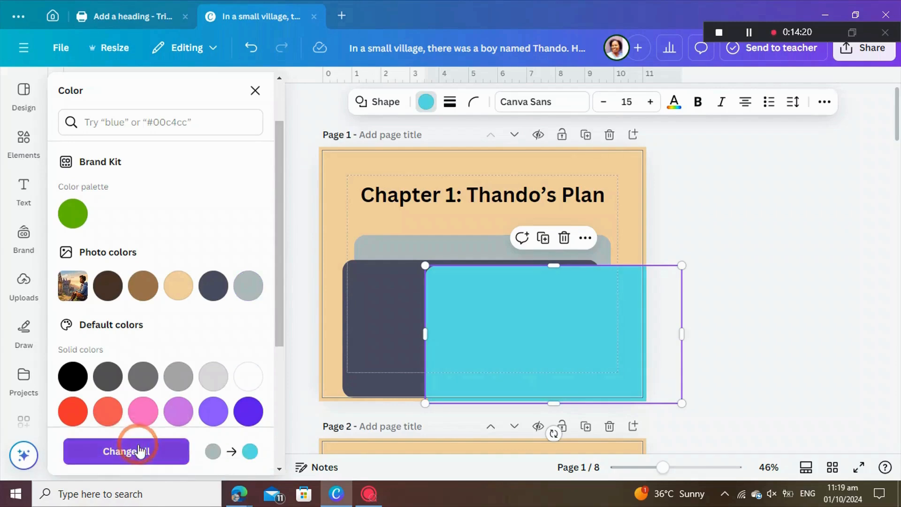
pyautogui.click(522, 341)
pyautogui.moveTo(374, 298); pyautogui.dragTo(472, 243)
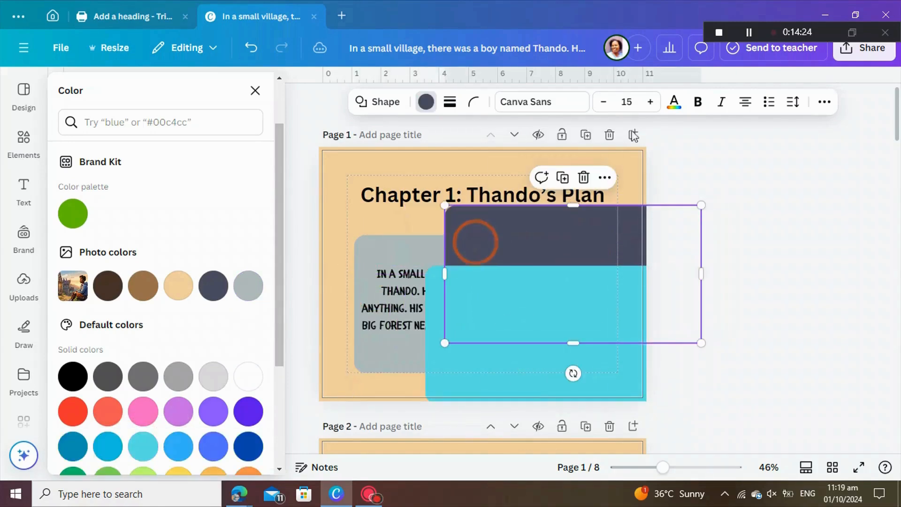
pyautogui.click(824, 103)
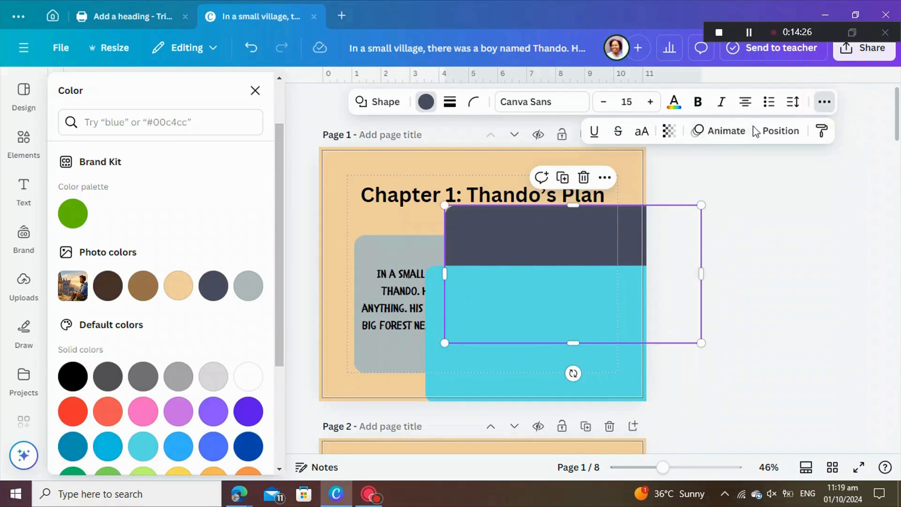
pyautogui.click(669, 133)
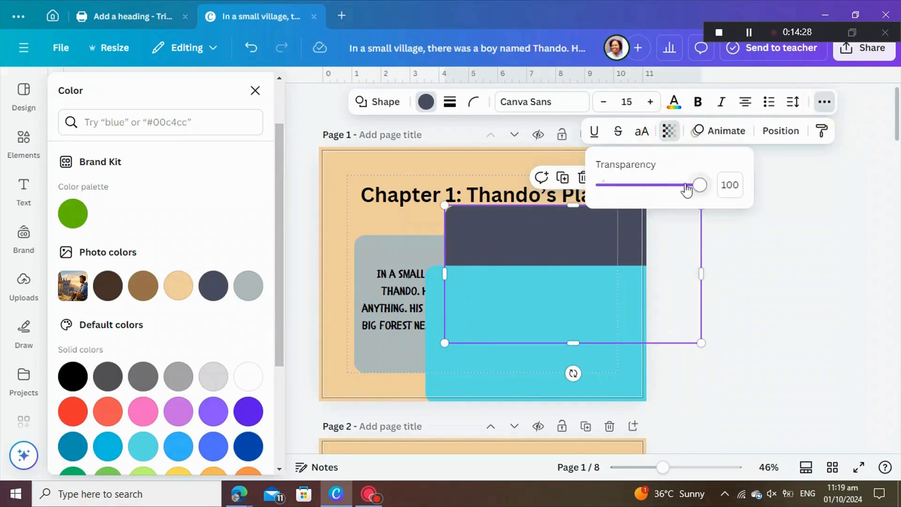
pyautogui.click(788, 184)
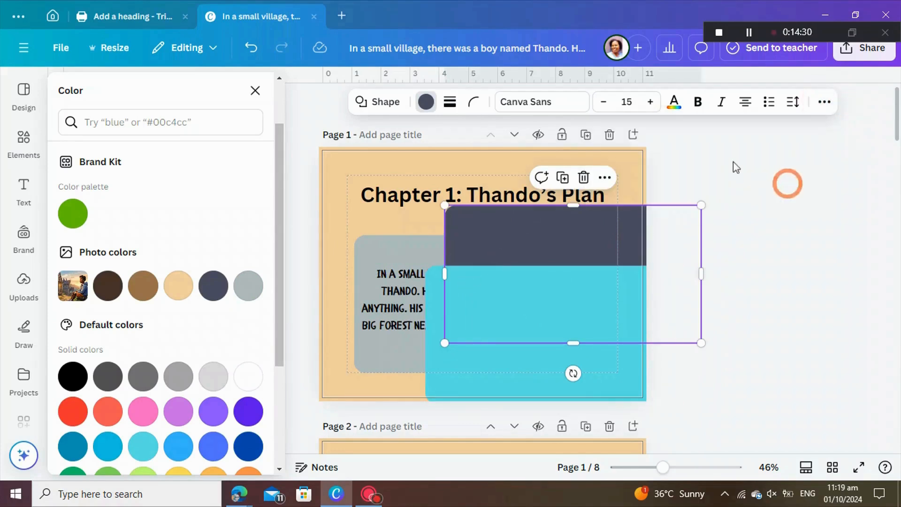
# - Reorder page 1's layers so the dark slate and turquoise rectangles sit behind the story text, with dark slate above turquoise
pyautogui.click(823, 103)
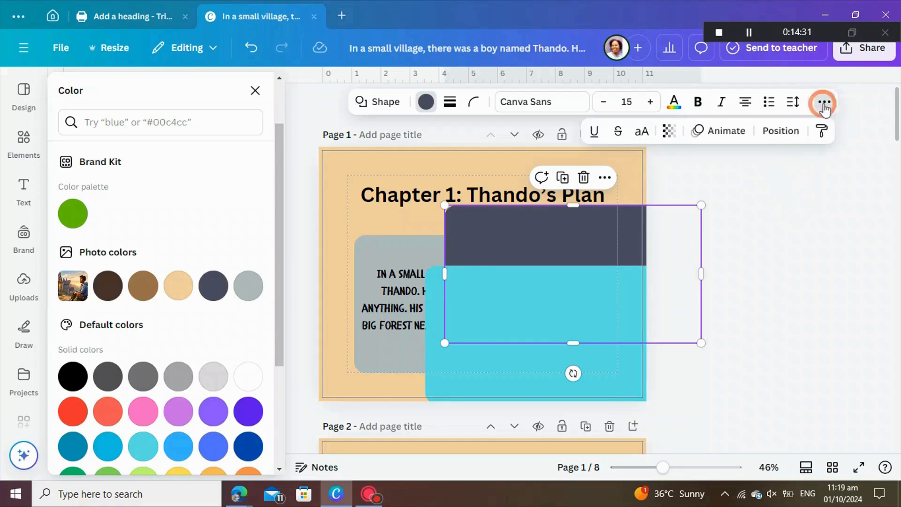
pyautogui.click(777, 133)
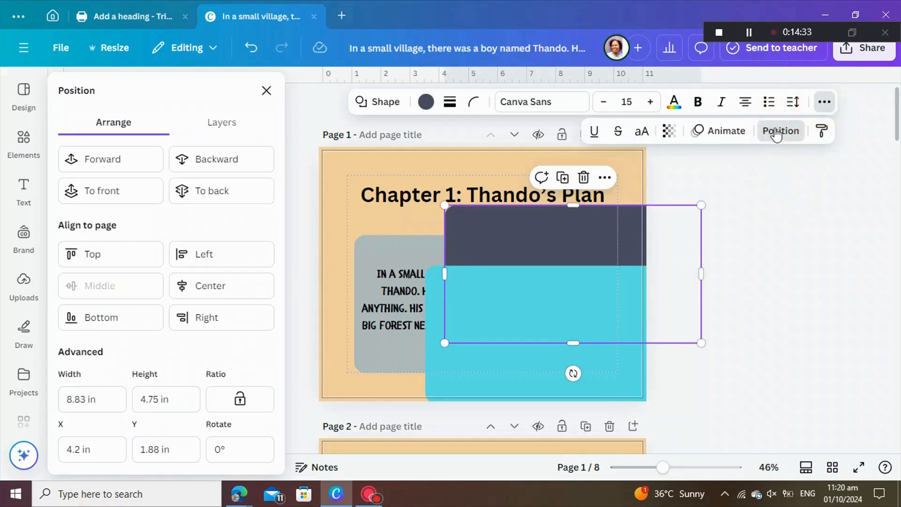
pyautogui.click(221, 123)
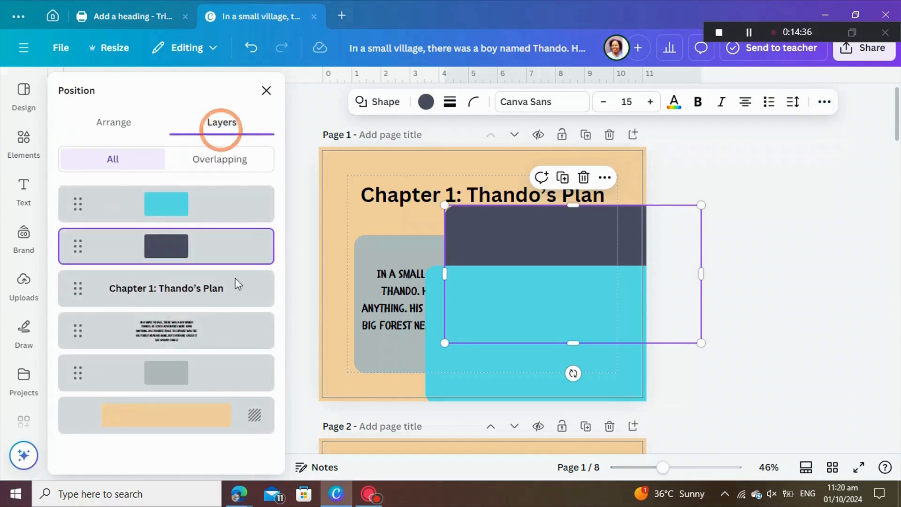
pyautogui.moveTo(193, 214); pyautogui.dragTo(193, 362)
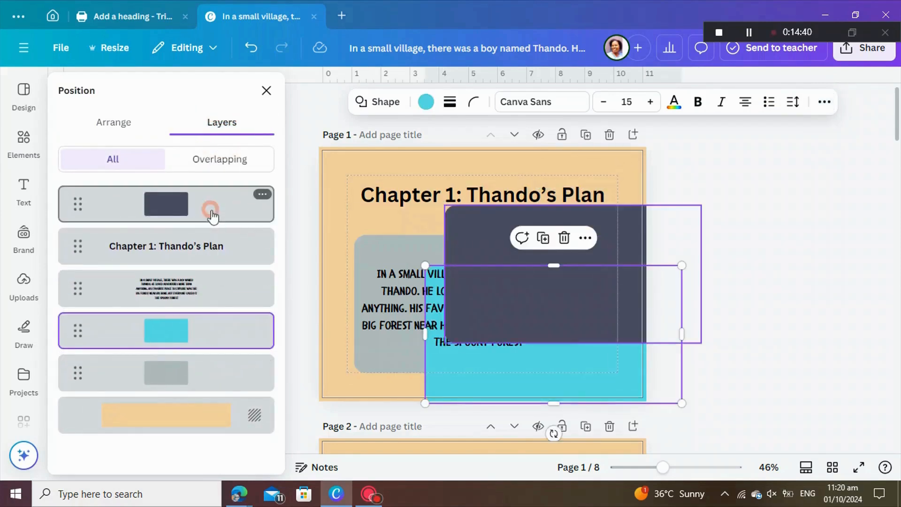
pyautogui.moveTo(212, 217); pyautogui.dragTo(207, 305)
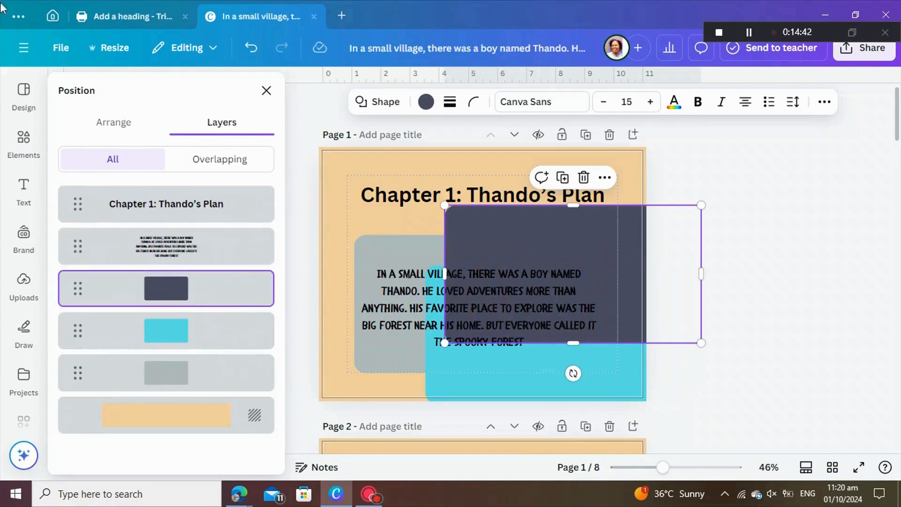
# - Move the turquoise rectangle over the grey one behind the story text and shrink it slightly
pyautogui.moveTo(467, 370); pyautogui.dragTo(406, 347)
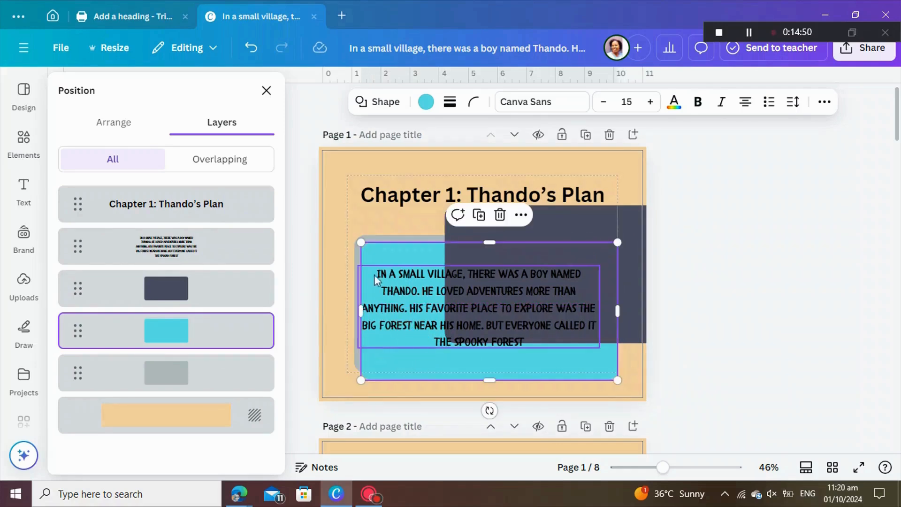
pyautogui.moveTo(361, 242); pyautogui.dragTo(362, 246)
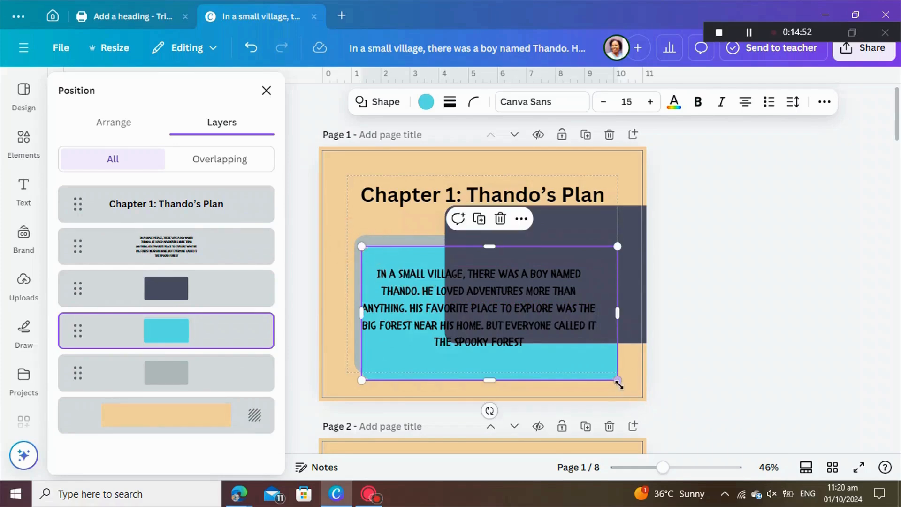
pyautogui.moveTo(618, 381); pyautogui.dragTo(607, 374)
pyautogui.click(812, 310)
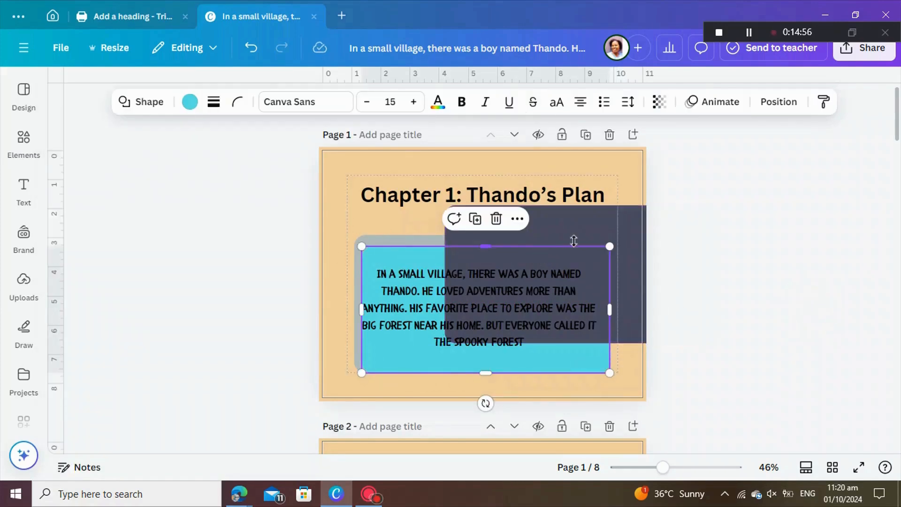
# - Move the dark slate rectangle onto the turquoise one, offset so a turquoise edge shows along its upper and left sides
pyautogui.moveTo(587, 233); pyautogui.dragTo(509, 280)
pyautogui.moveTo(623, 391); pyautogui.dragTo(622, 392)
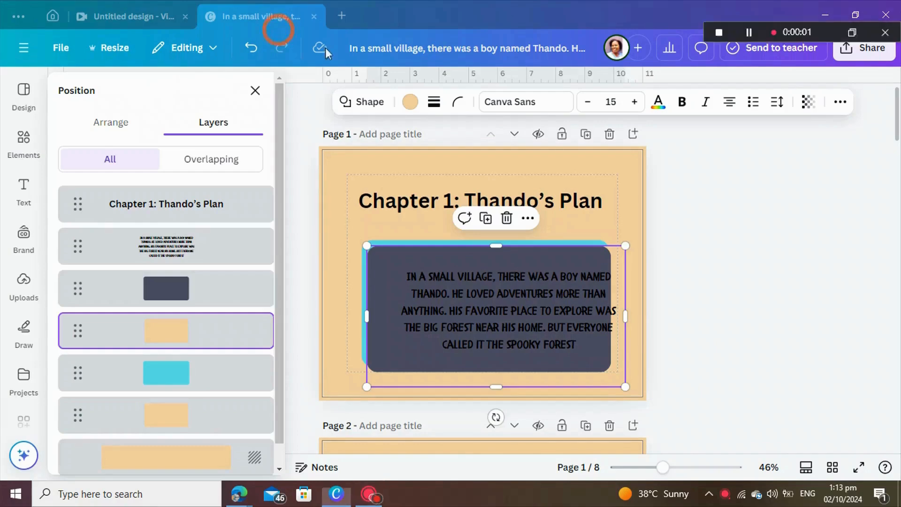
pyautogui.click(756, 230)
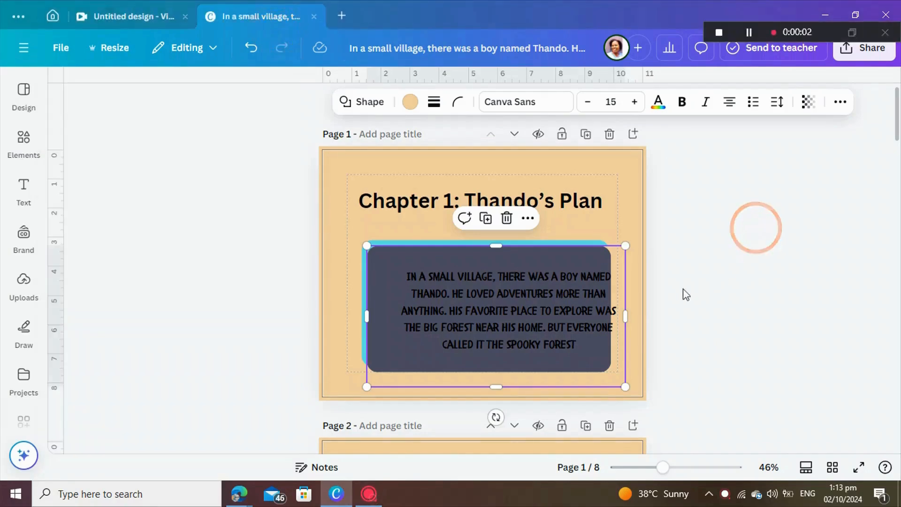
pyautogui.click(684, 319)
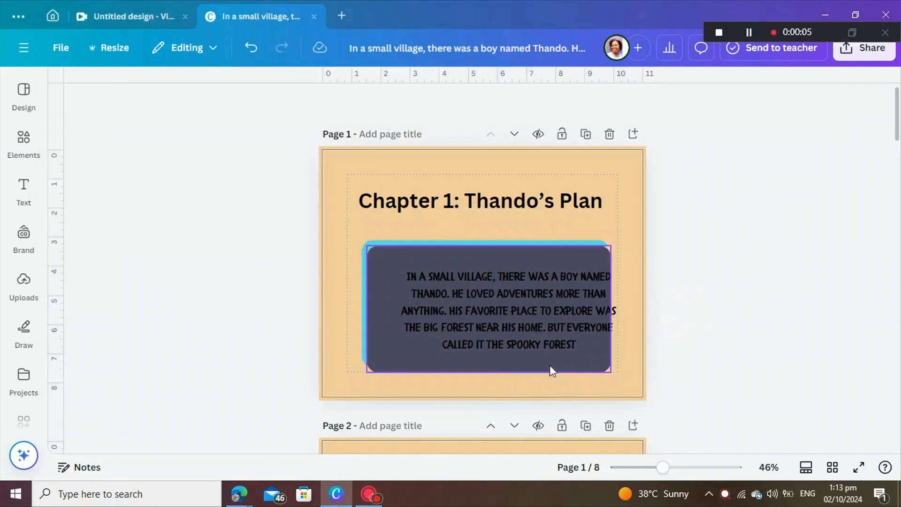
# - Move the story text down and left onto the dark slate rectangle, and shift that rectangle slightly down and right
pyautogui.click(547, 344)
pyautogui.moveTo(547, 344); pyautogui.dragTo(537, 360)
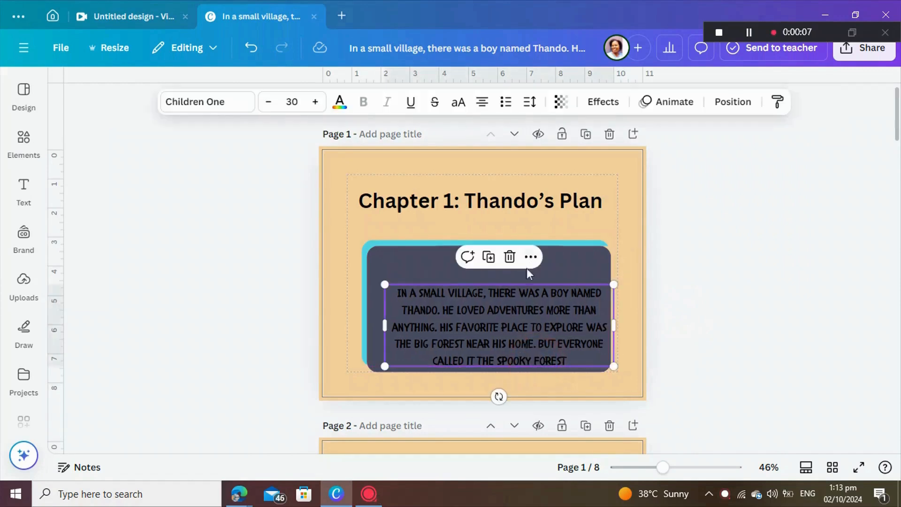
pyautogui.moveTo(585, 272); pyautogui.dragTo(588, 264)
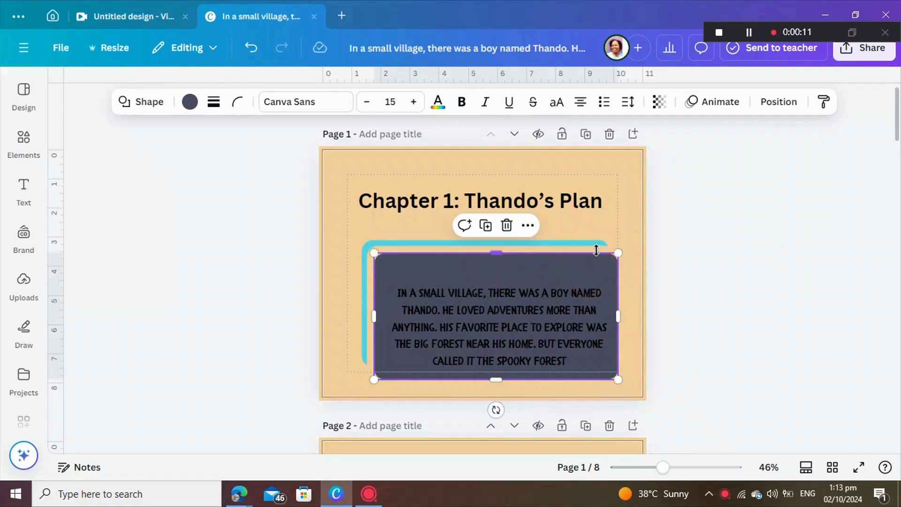
# - Place the upper tan rectangle above the dark slate one in page 1's layer order
pyautogui.click(627, 253)
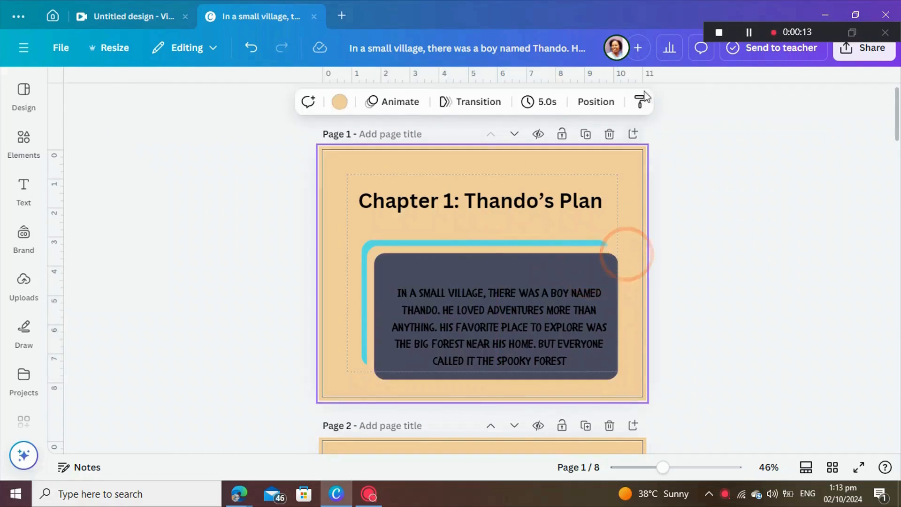
pyautogui.click(587, 105)
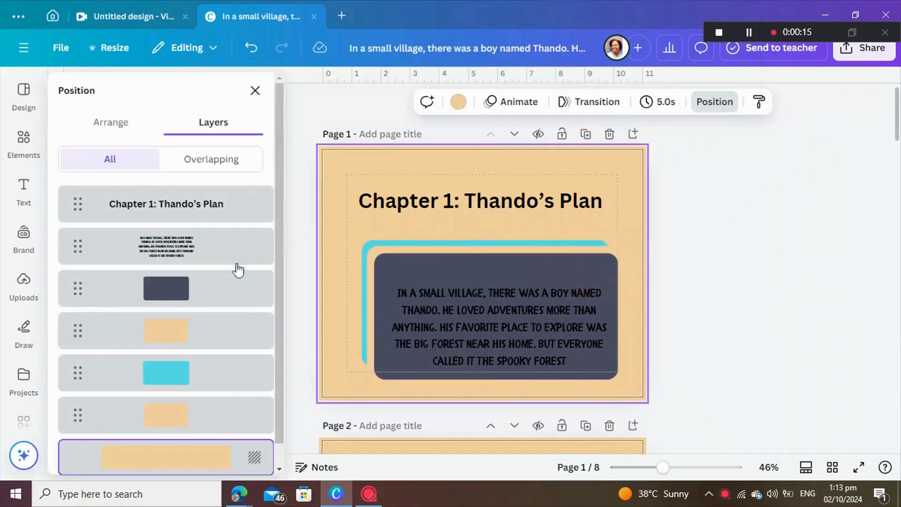
pyautogui.moveTo(206, 323); pyautogui.dragTo(216, 349)
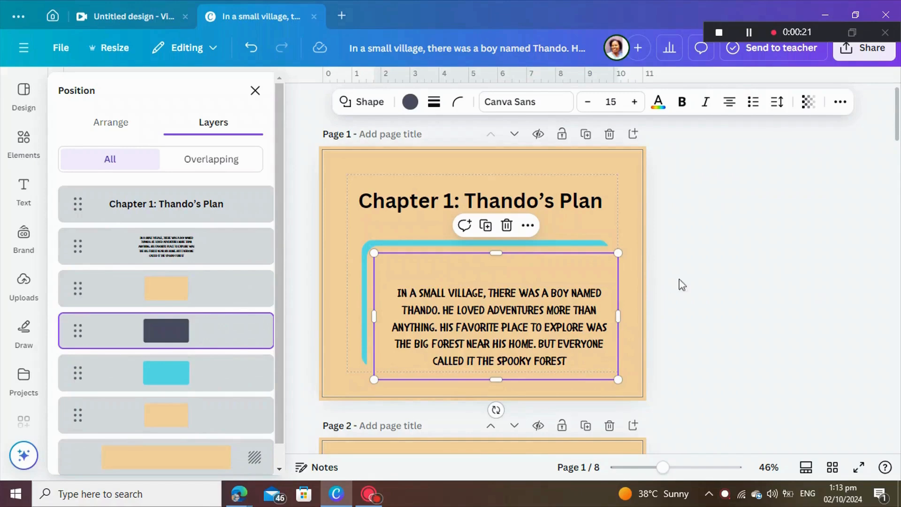
# - Move the tan rectangle aside and reposition the dark slate rectangle slightly down and right of the turquoise one
pyautogui.moveTo(493, 268)
pyautogui.mouseDown()
pyautogui.moveTo(523, 266)
pyautogui.moveTo(484, 268)
pyautogui.moveTo(472, 258)
pyautogui.moveTo(488, 258)
pyautogui.moveTo(488, 273)
pyautogui.moveTo(507, 287)
pyautogui.moveTo(485, 265)
pyautogui.mouseUp()
pyautogui.click(485, 265)
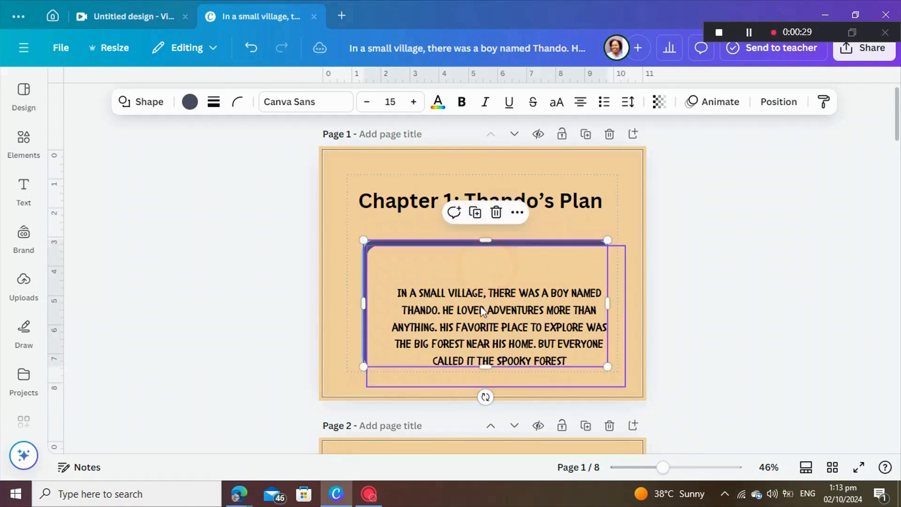
pyautogui.click(680, 299)
pyautogui.click(521, 274)
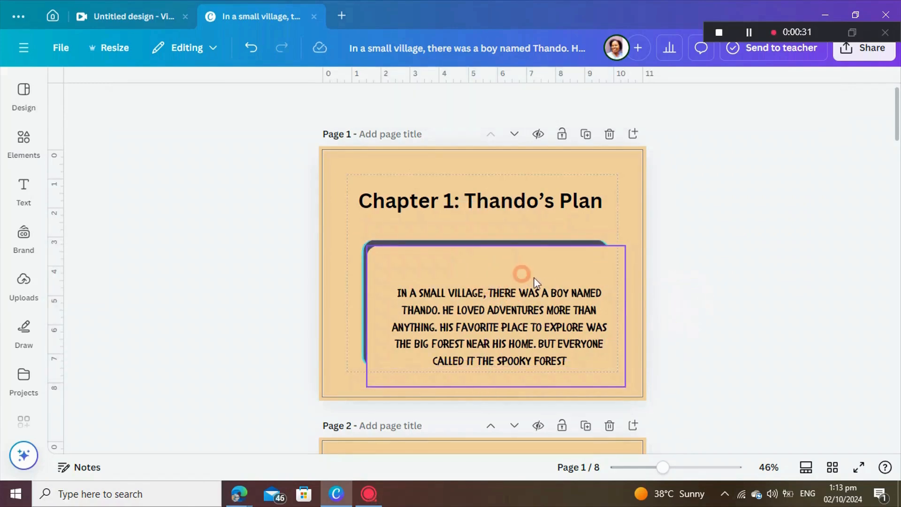
pyautogui.moveTo(541, 278); pyautogui.dragTo(567, 286)
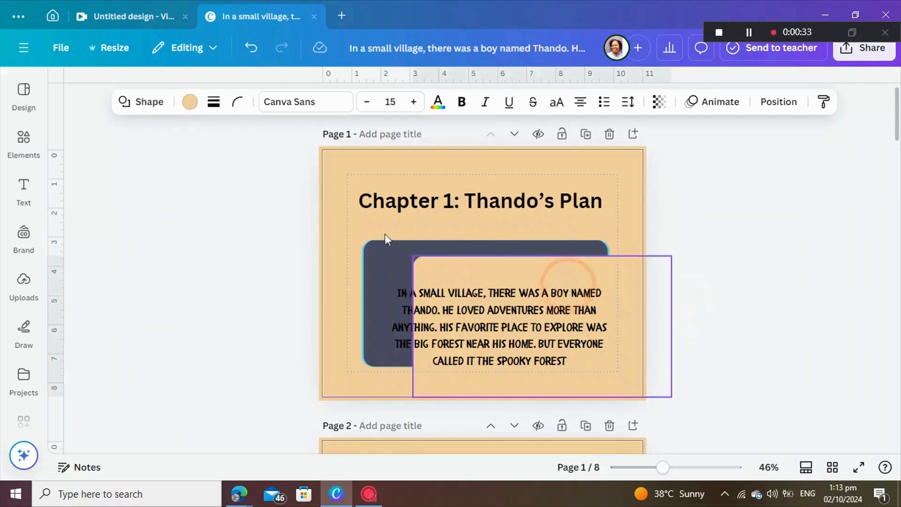
pyautogui.moveTo(397, 259); pyautogui.dragTo(400, 263)
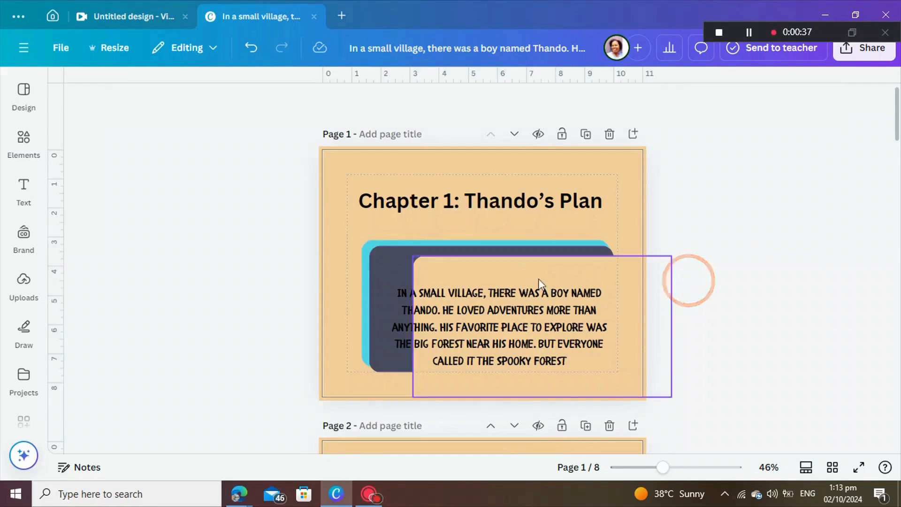
# - Place the tan rectangle slightly down and right of the dark slate one, and move the story text up inside it
pyautogui.click(504, 277)
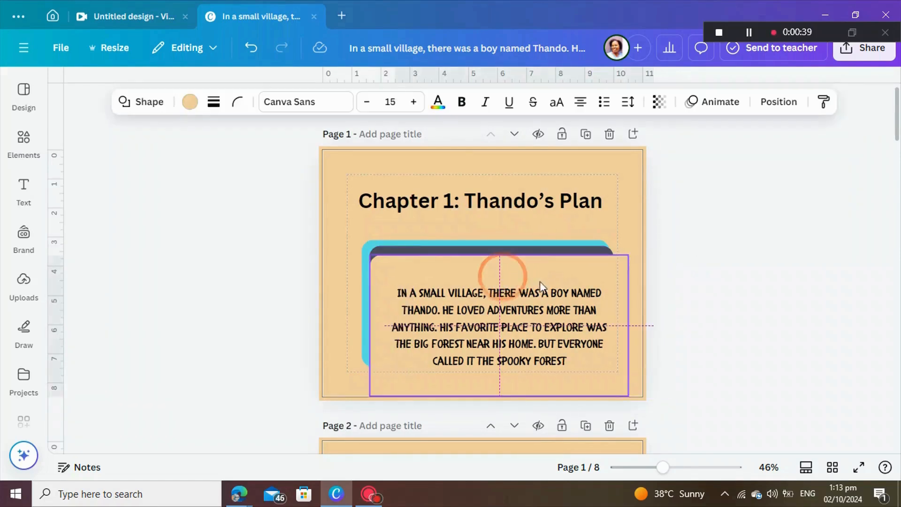
pyautogui.moveTo(531, 281)
pyautogui.mouseDown()
pyautogui.moveTo(544, 282)
pyautogui.moveTo(536, 277)
pyautogui.mouseUp()
pyautogui.click(722, 333)
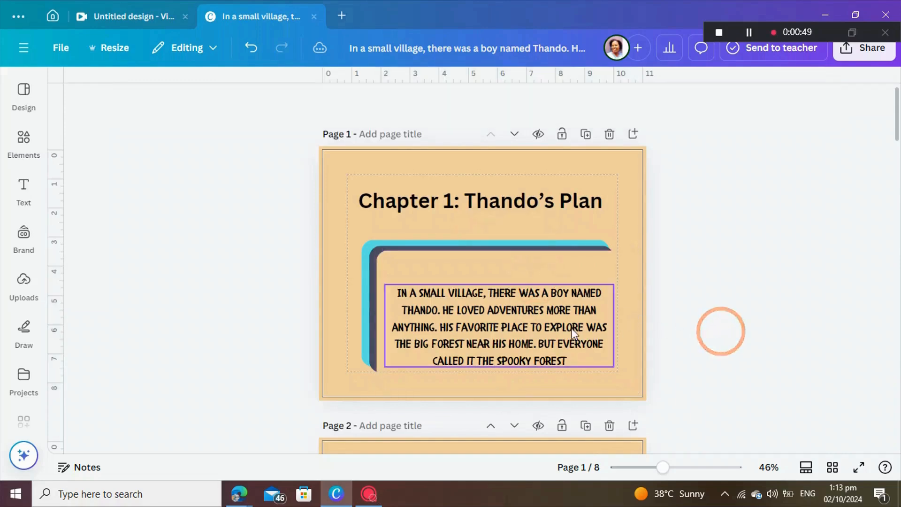
pyautogui.moveTo(569, 319); pyautogui.dragTo(568, 302)
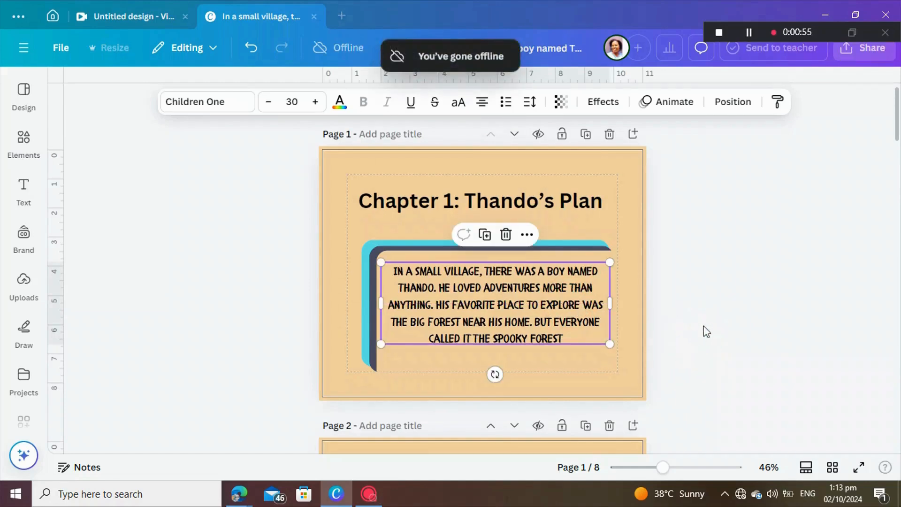
pyautogui.click(745, 318)
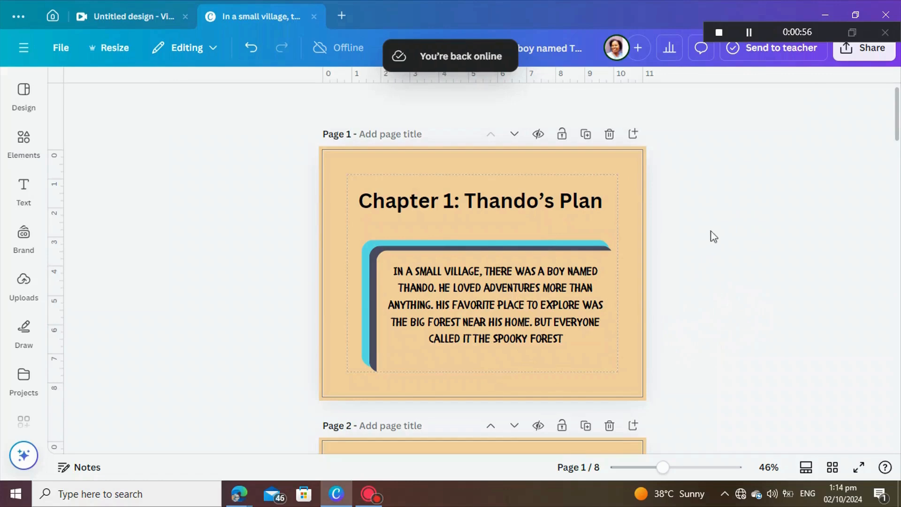
# - Group the story text with its layered rectangles and move the group up and left, centred horizontally on page 1
pyautogui.moveTo(420, 339); pyautogui.dragTo(311, 346)
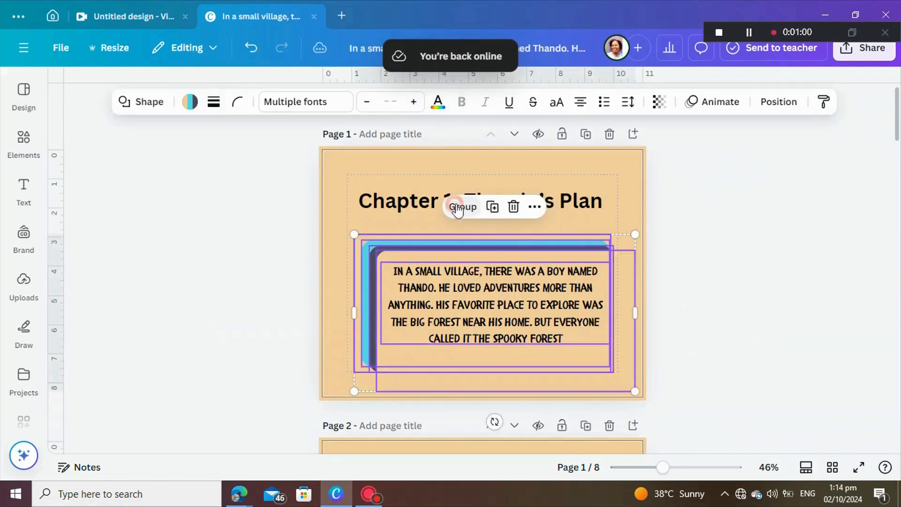
pyautogui.click(457, 207)
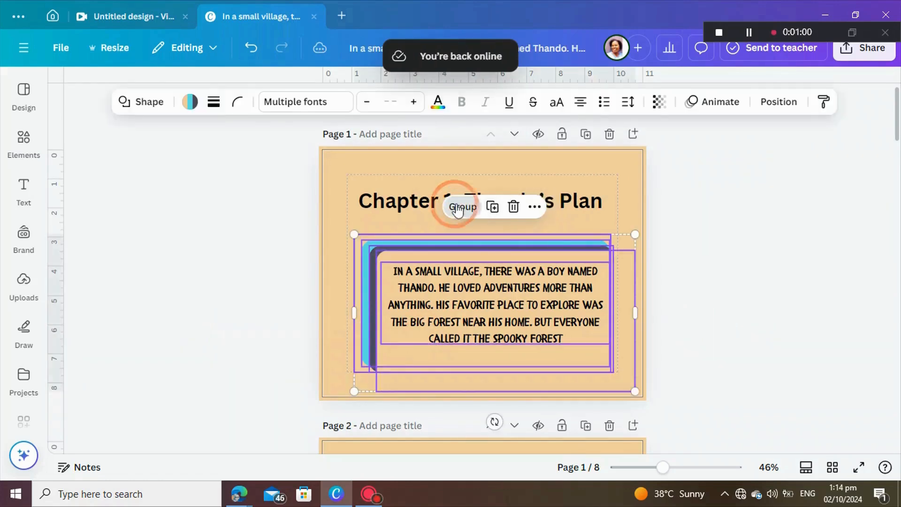
pyautogui.click(701, 275)
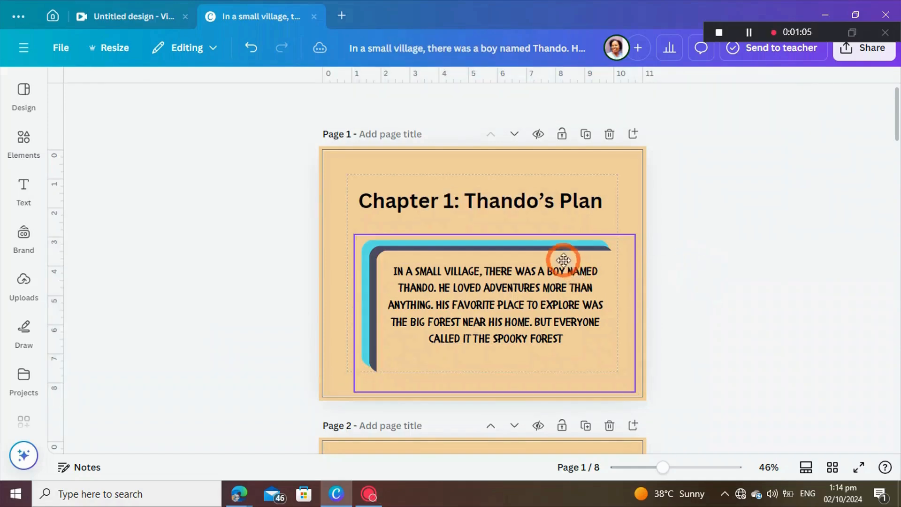
pyautogui.moveTo(564, 260)
pyautogui.mouseDown()
pyautogui.moveTo(557, 249)
pyautogui.moveTo(567, 252)
pyautogui.mouseUp()
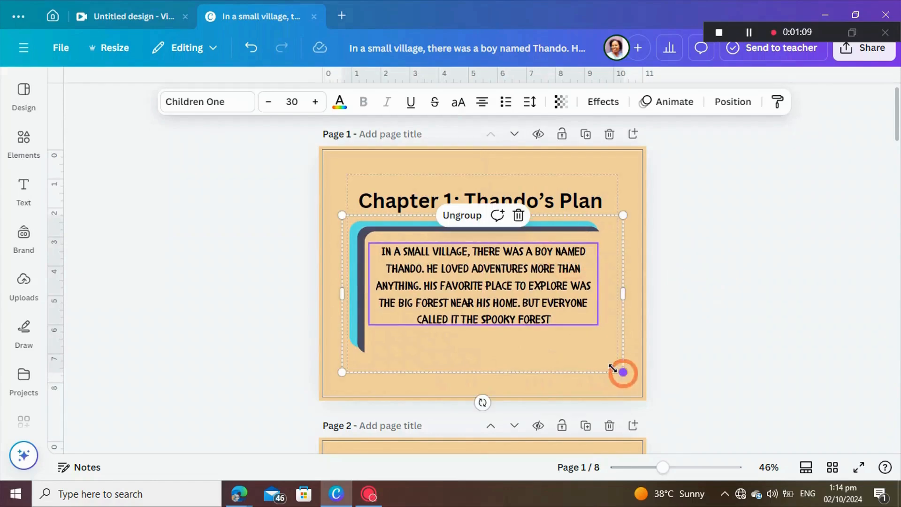
# - Shrink page 1's grouped story text panel to about 9.1 × 5.1 in and nudge it slightly right and down
pyautogui.moveTo(612, 369); pyautogui.dragTo(606, 363)
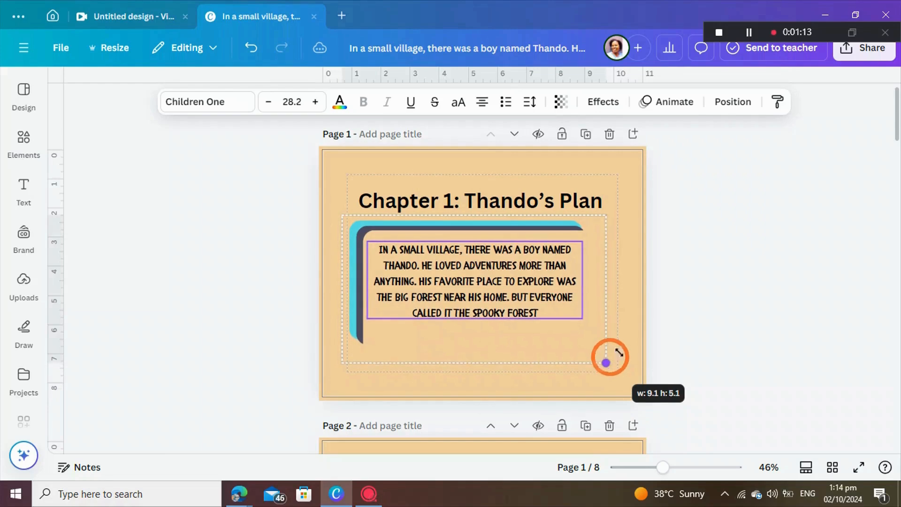
pyautogui.click(781, 337)
pyautogui.click(562, 284)
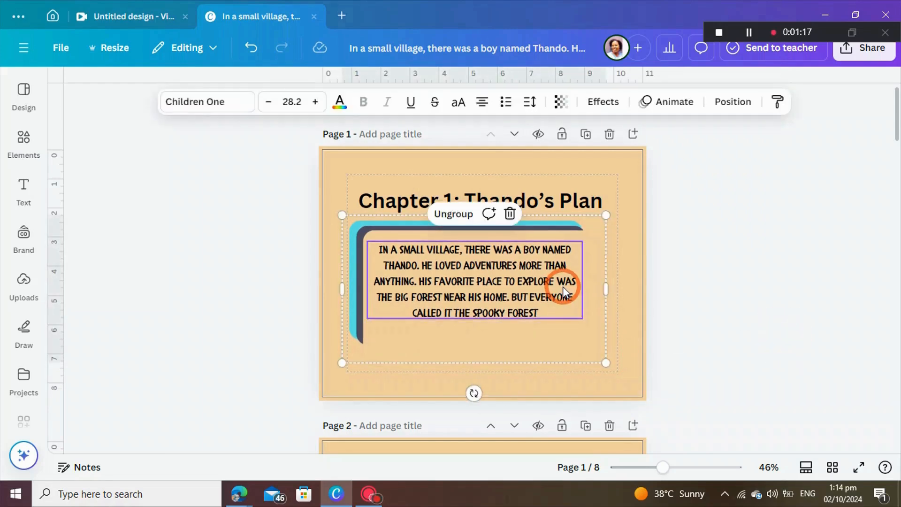
pyautogui.moveTo(563, 286); pyautogui.dragTo(567, 287)
pyautogui.click(260, 288)
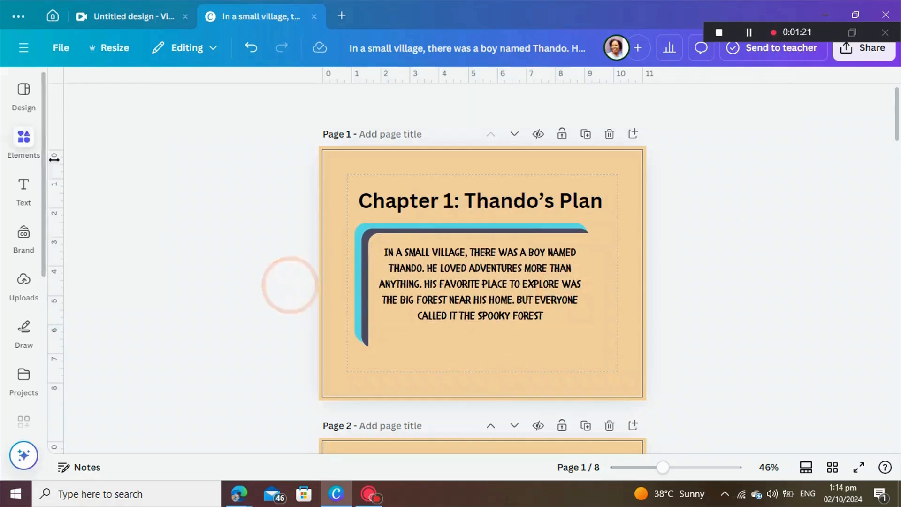
# - Add the recently used brown owl to page 1, shrink it, and place it at the story panel's lower-right corner
pyautogui.click(23, 160)
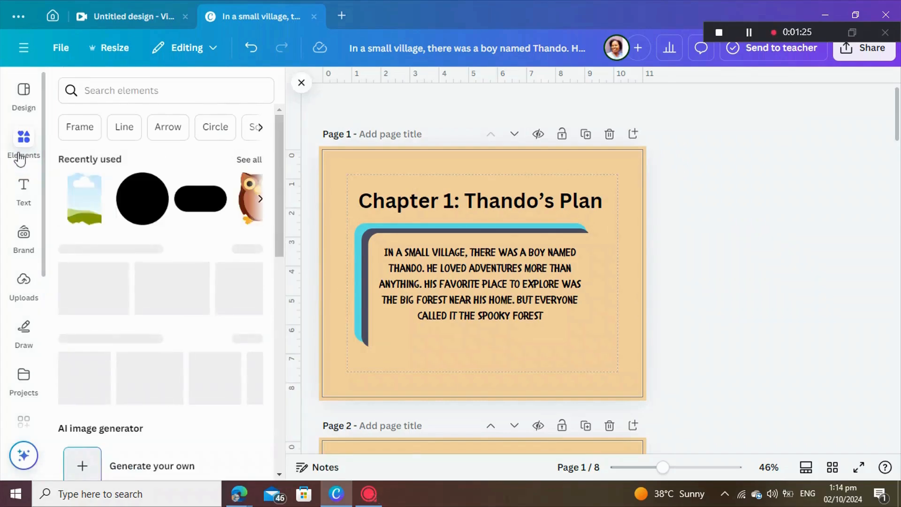
pyautogui.click(247, 160)
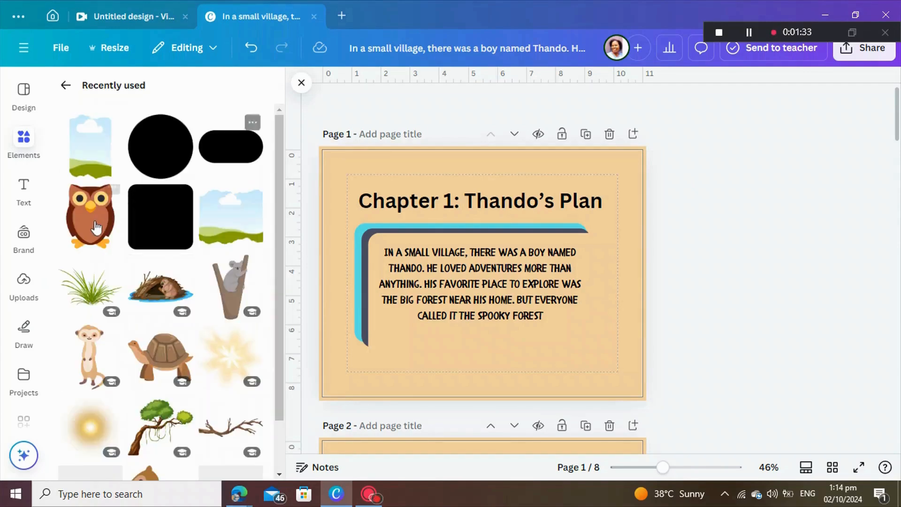
pyautogui.click(96, 227)
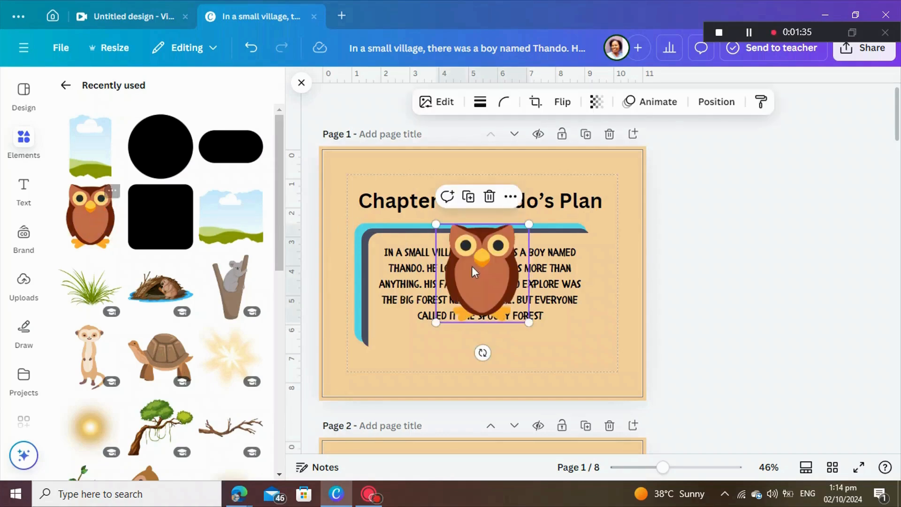
pyautogui.moveTo(479, 271); pyautogui.dragTo(578, 320)
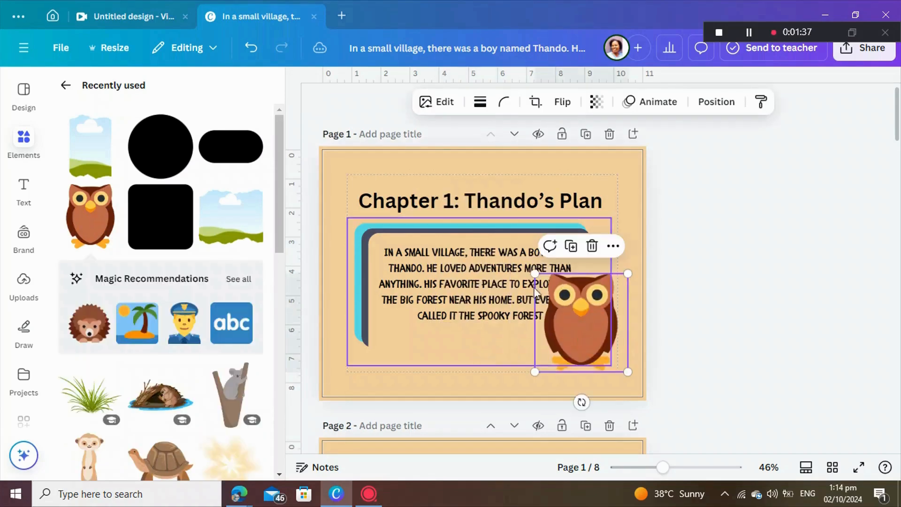
pyautogui.moveTo(549, 288); pyautogui.dragTo(567, 325)
pyautogui.click(801, 345)
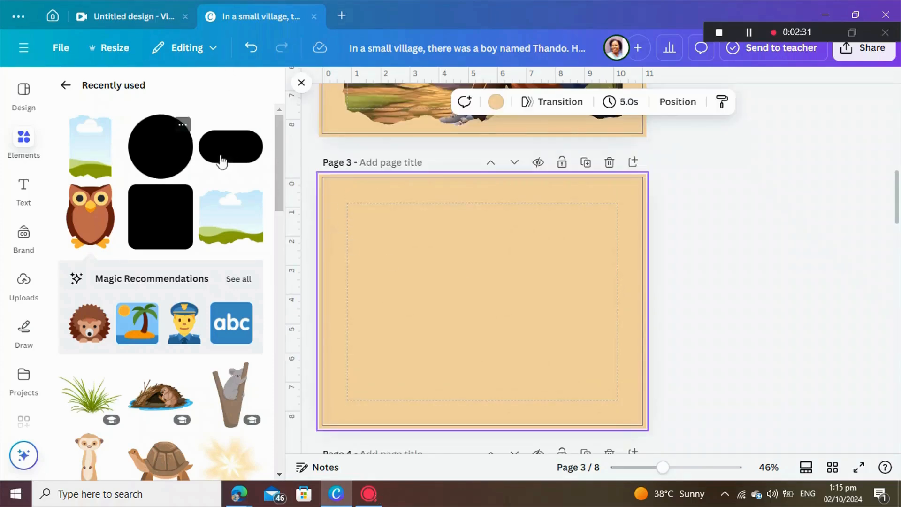
# - Add a pill shape to blank page 3 and enlarge it to about 7.7 in wide
pyautogui.click(237, 162)
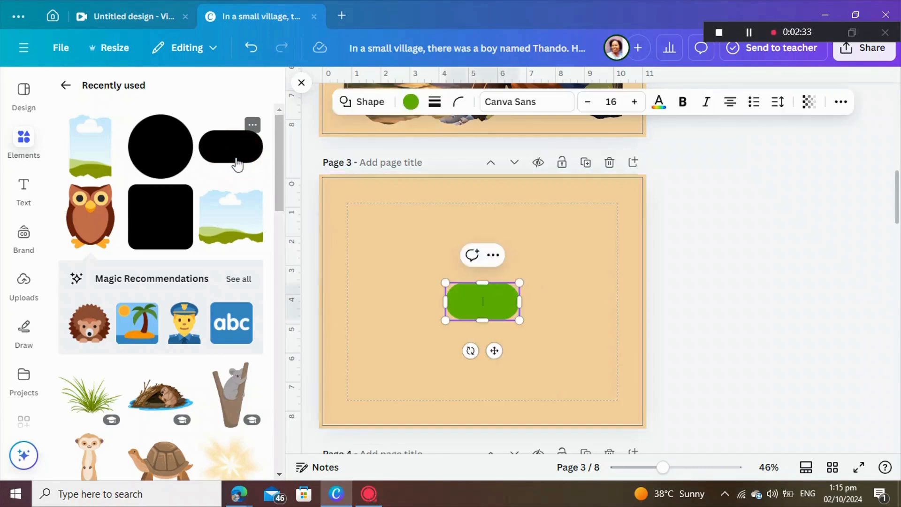
pyautogui.moveTo(446, 282); pyautogui.dragTo(381, 251)
pyautogui.moveTo(519, 320); pyautogui.dragTo(594, 387)
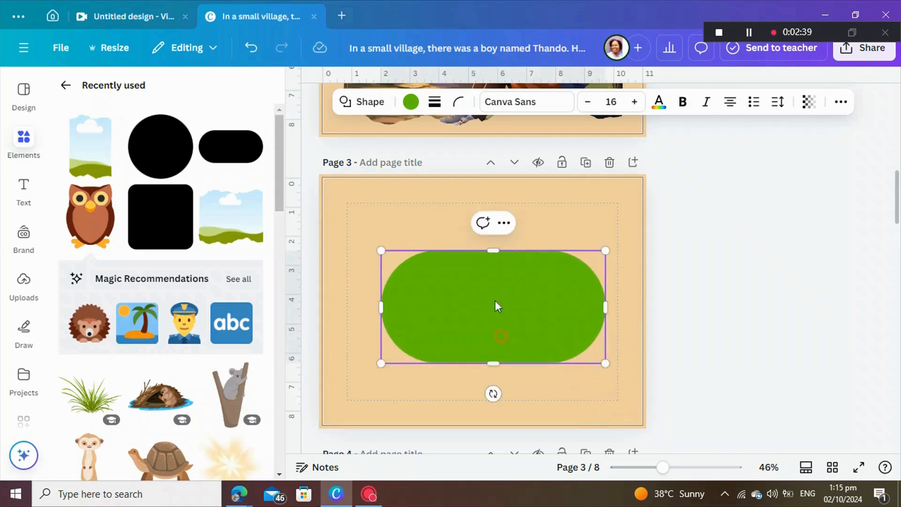
pyautogui.click(500, 335)
# - Fill the pill shape with brown from the blue forest photo's colours and centre it on page 3
pyautogui.click(410, 102)
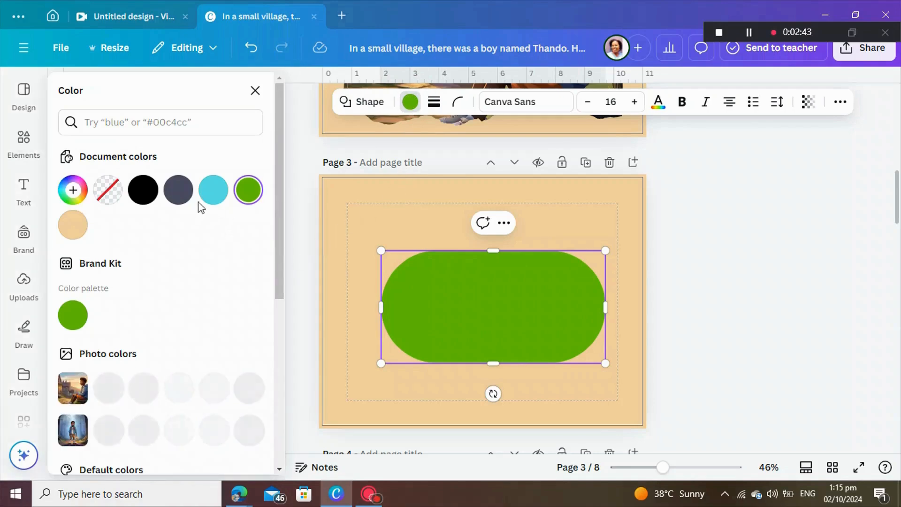
pyautogui.scroll(-2, 202, 286)
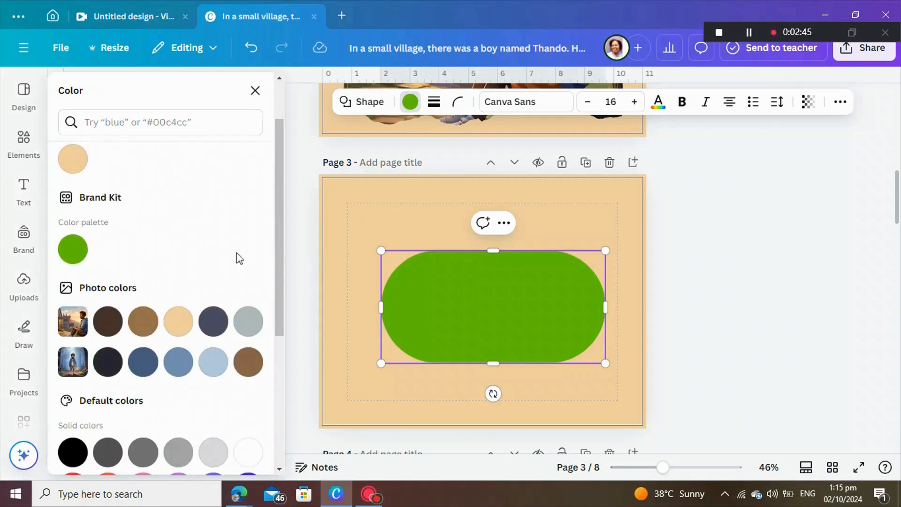
pyautogui.click(249, 363)
pyautogui.moveTo(430, 331); pyautogui.dragTo(419, 327)
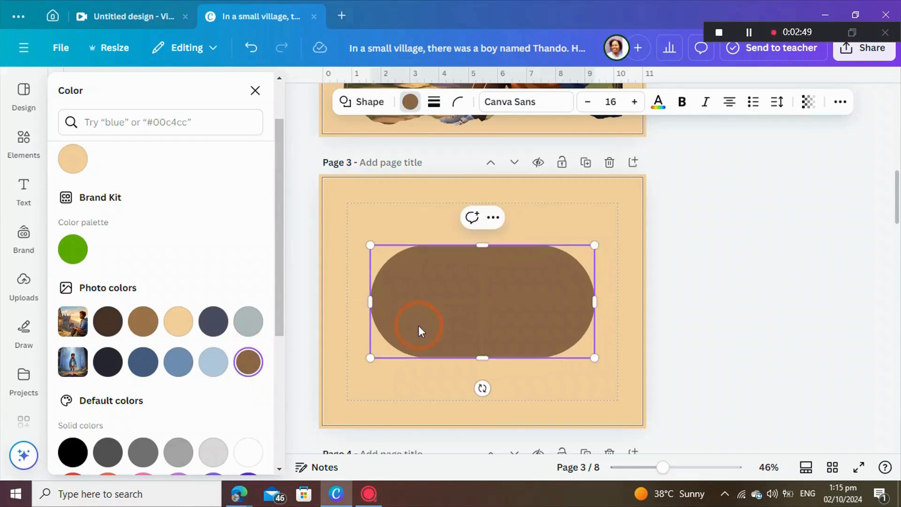
# - Make three stacked duplicates of the brown pill on page 3
pyautogui.rightClick(475, 297)
pyautogui.click(761, 334)
pyautogui.rightClick(478, 313)
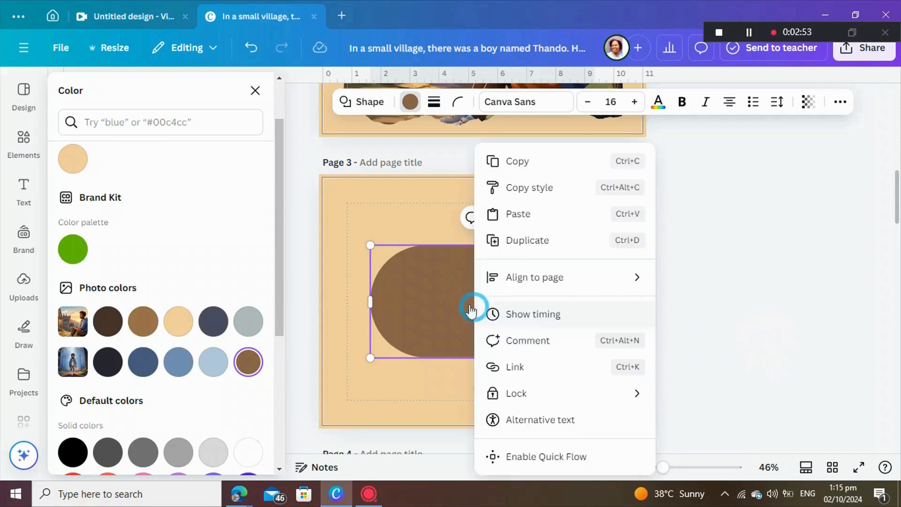
pyautogui.click(510, 244)
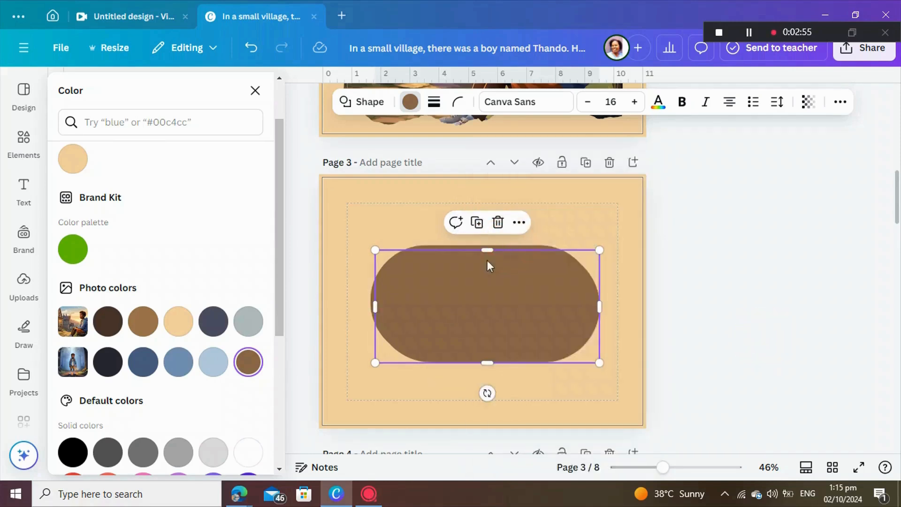
pyautogui.click(477, 229)
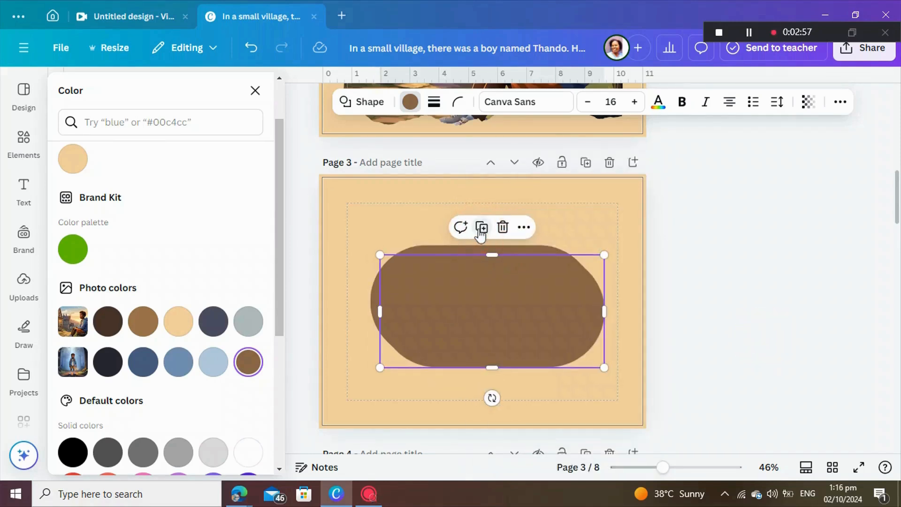
pyautogui.click(481, 228)
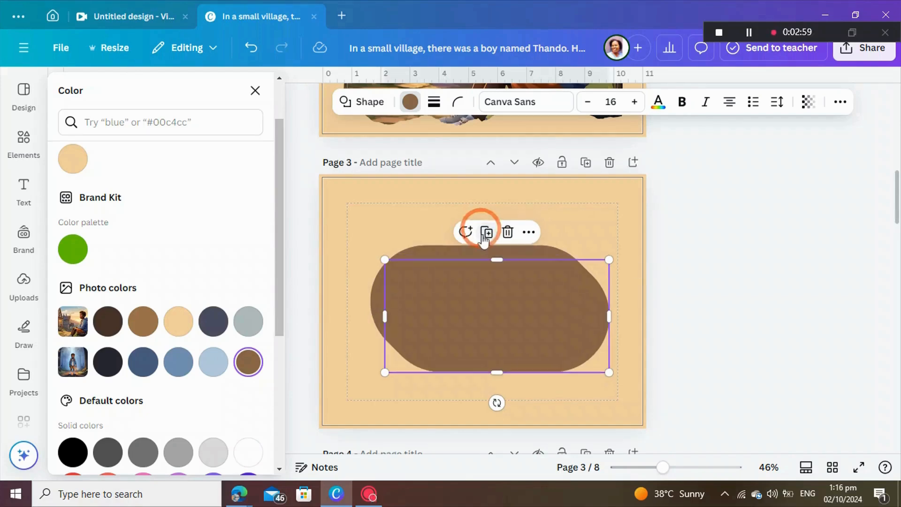
# - Spread the three duplicate pills apart, placing one lower on page 3, one over its right edge, and one near the top
pyautogui.click(730, 286)
pyautogui.click(540, 293)
pyautogui.click(500, 311)
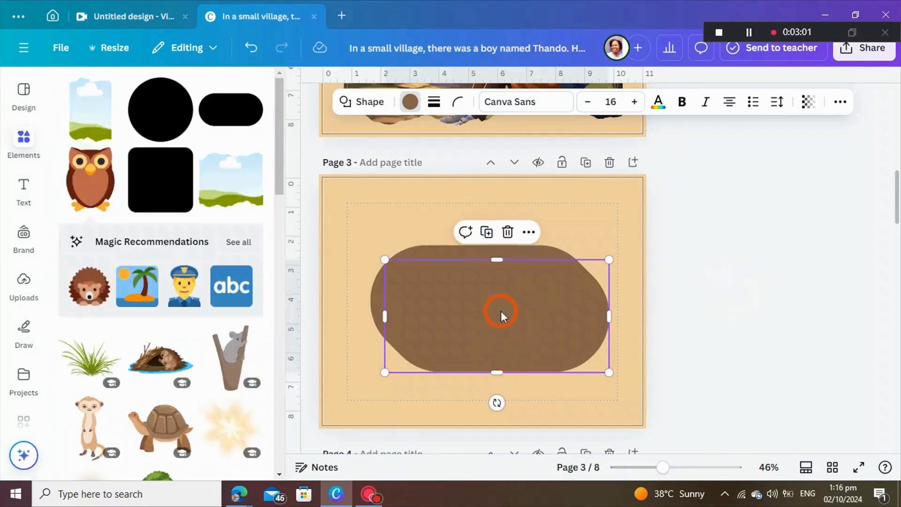
pyautogui.click(528, 300)
pyautogui.click(734, 291)
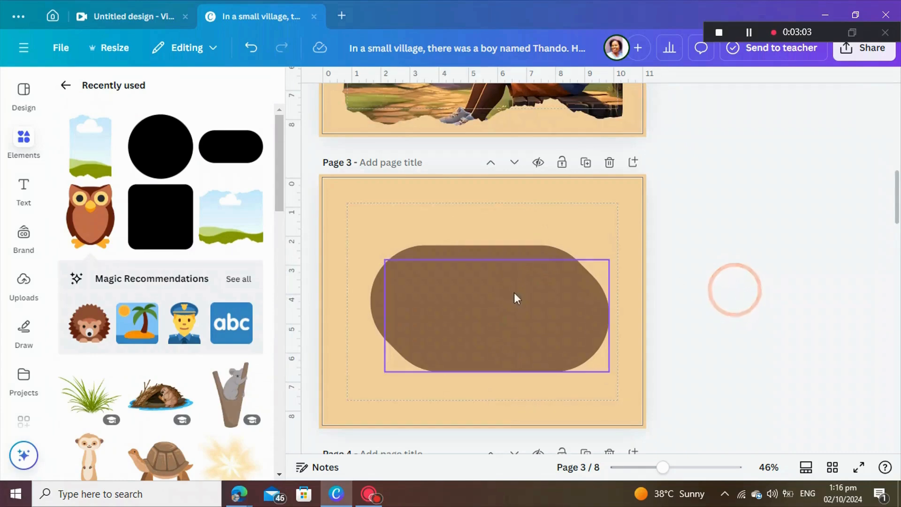
pyautogui.moveTo(515, 295); pyautogui.dragTo(493, 336)
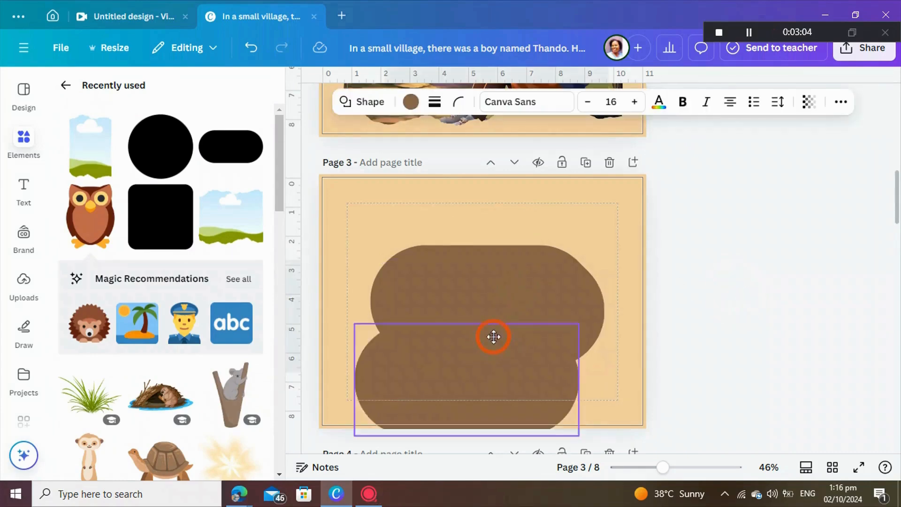
pyautogui.click(540, 262)
pyautogui.moveTo(539, 262); pyautogui.dragTo(613, 234)
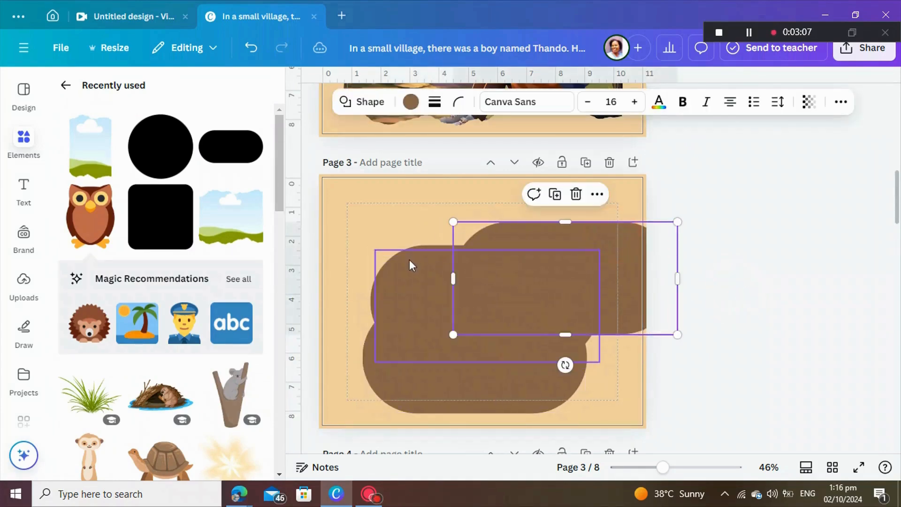
pyautogui.moveTo(408, 255); pyautogui.dragTo(403, 201)
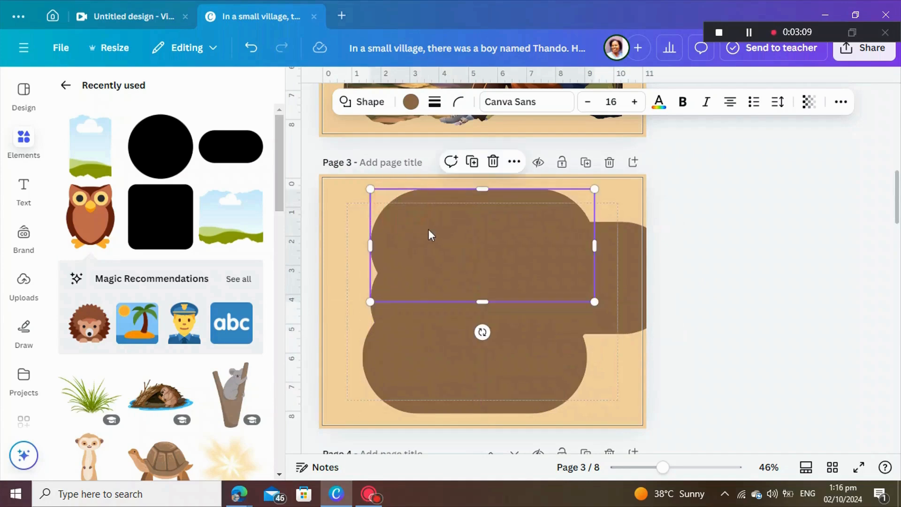
# - Recolour the lower pill light blue #b3cadc, the upper pill dark blue, and the right pill near-black using the forest photo's colours
pyautogui.click(410, 102)
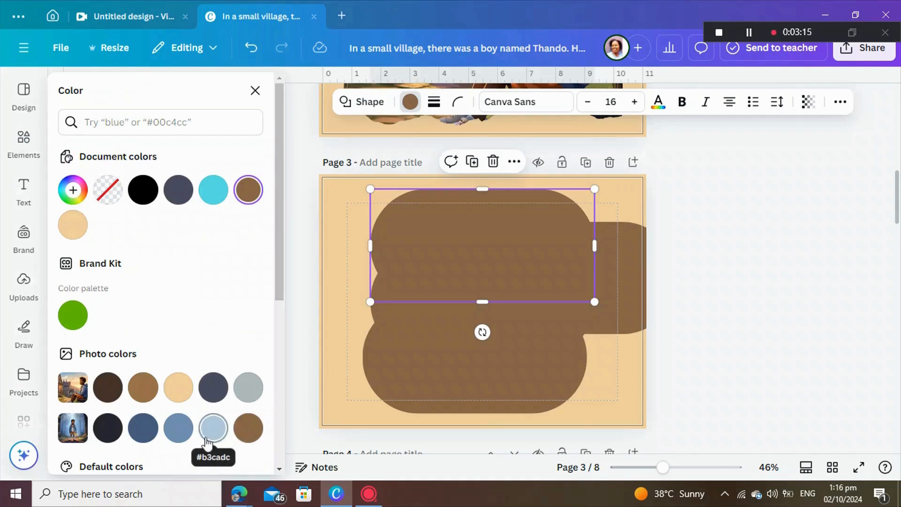
pyautogui.click(402, 403)
pyautogui.click(215, 427)
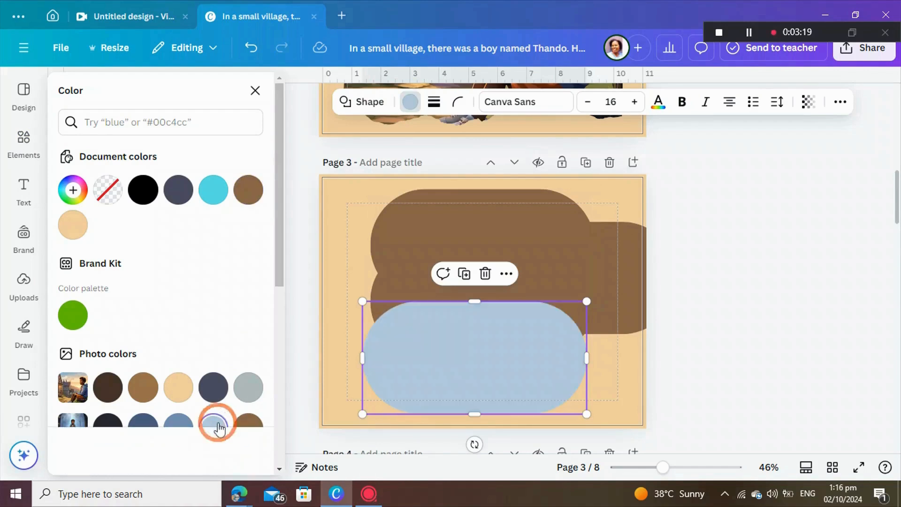
pyautogui.click(389, 277)
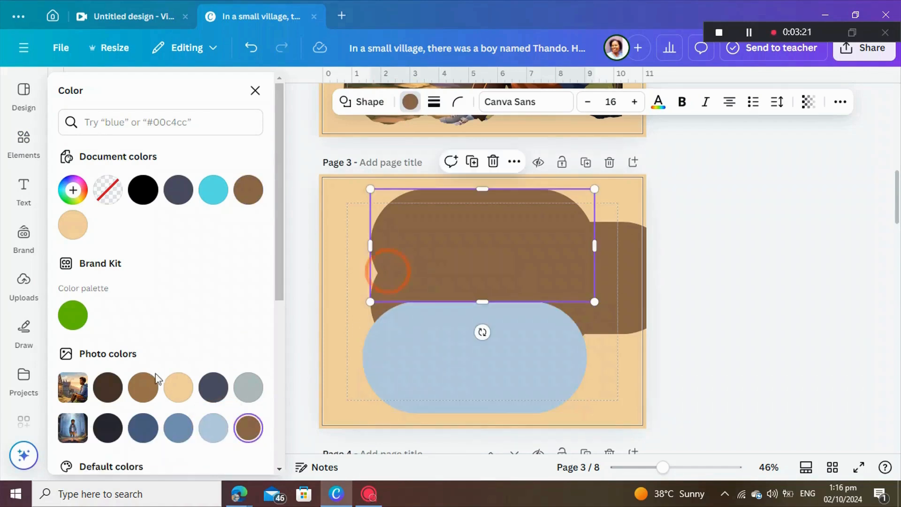
pyautogui.click(146, 428)
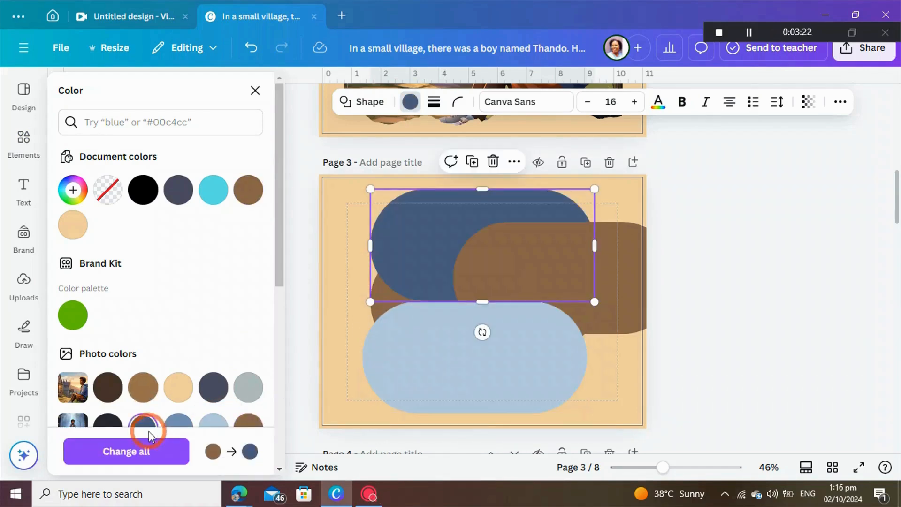
pyautogui.click(604, 303)
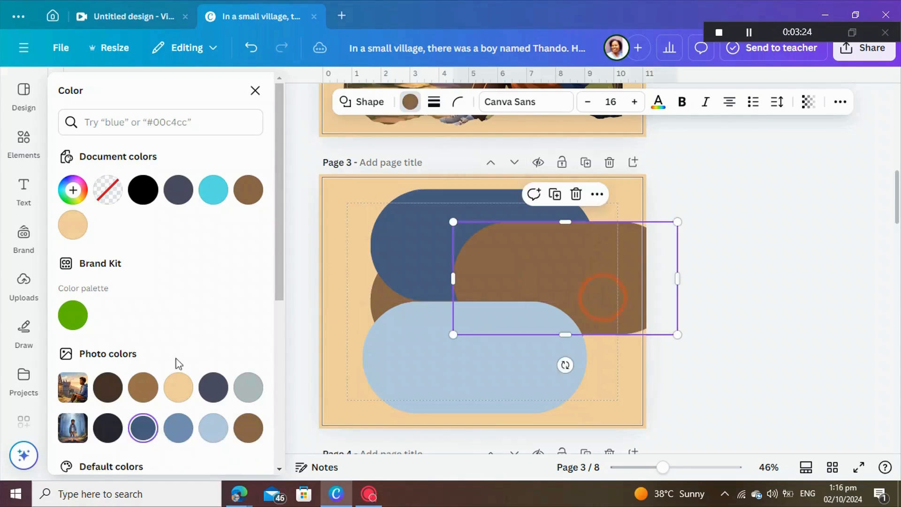
pyautogui.click(107, 431)
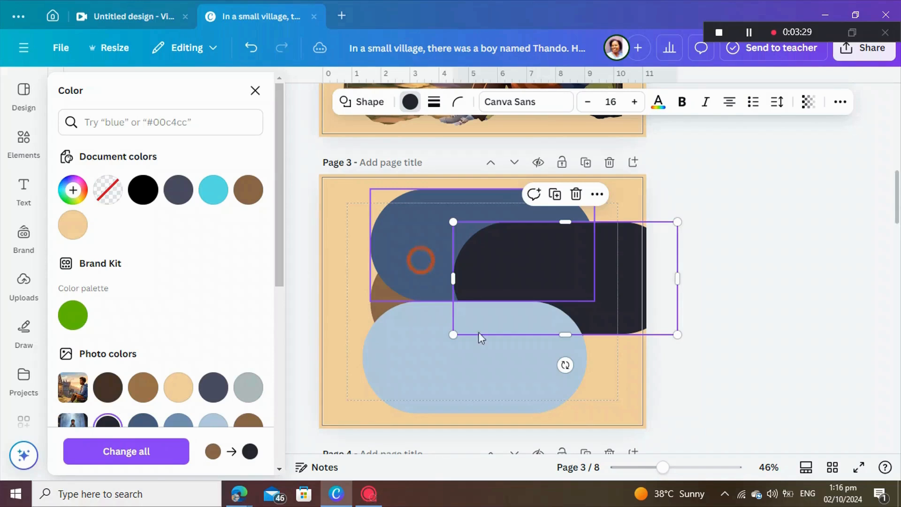
# - Move the dark blue pill down to page 3's lower-right area and select the brown pill behind the others
pyautogui.moveTo(421, 260); pyautogui.dragTo(543, 368)
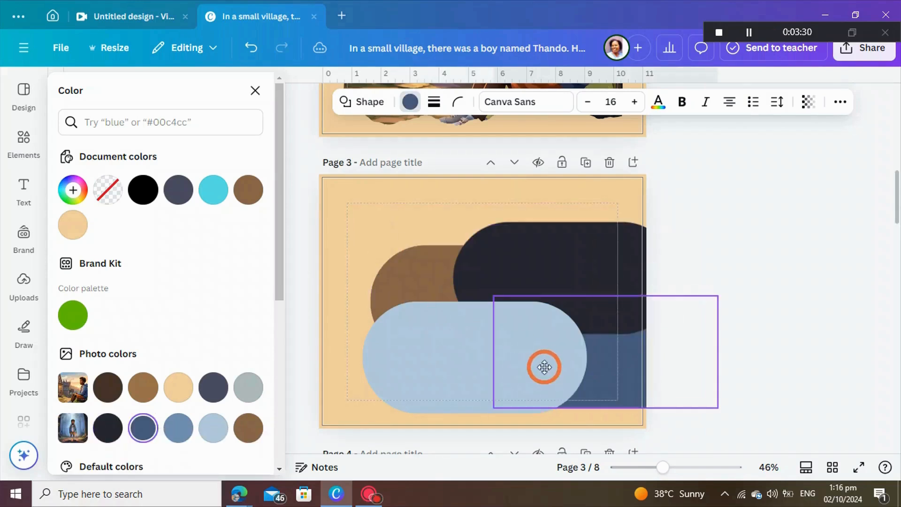
pyautogui.click(360, 243)
pyautogui.click(406, 268)
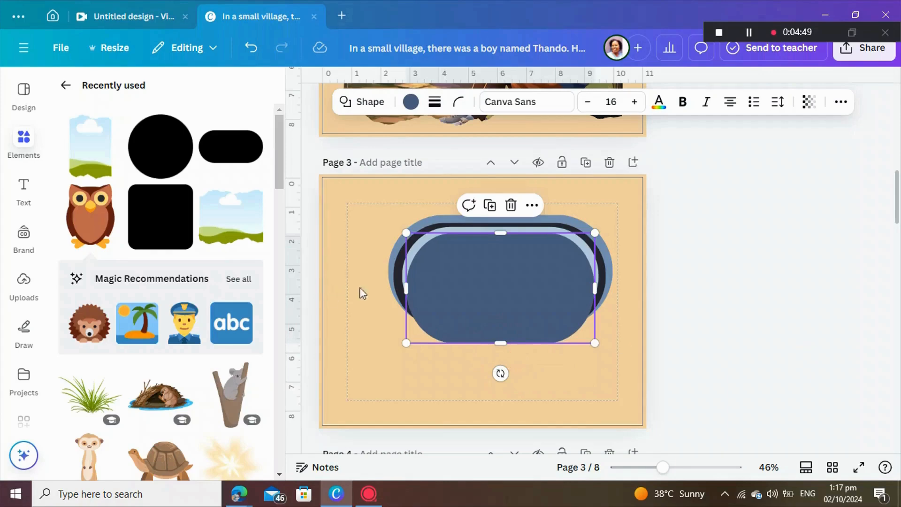
# - Fill the front dark blue pill of page 3's layered stack with the tan document colour
pyautogui.click(470, 287)
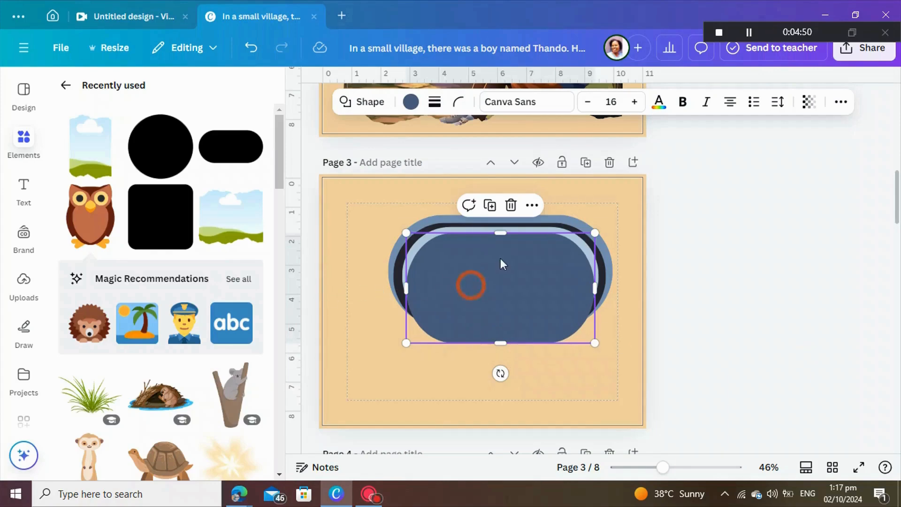
pyautogui.click(413, 102)
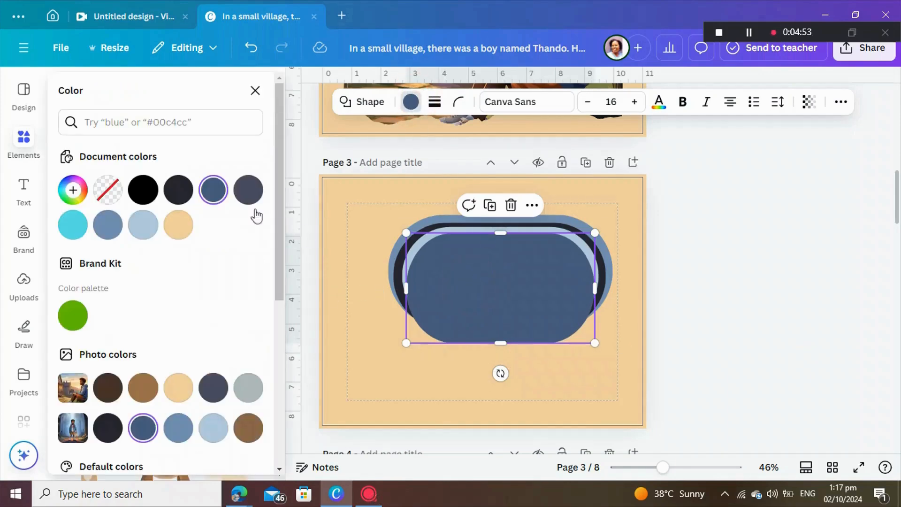
pyautogui.click(184, 224)
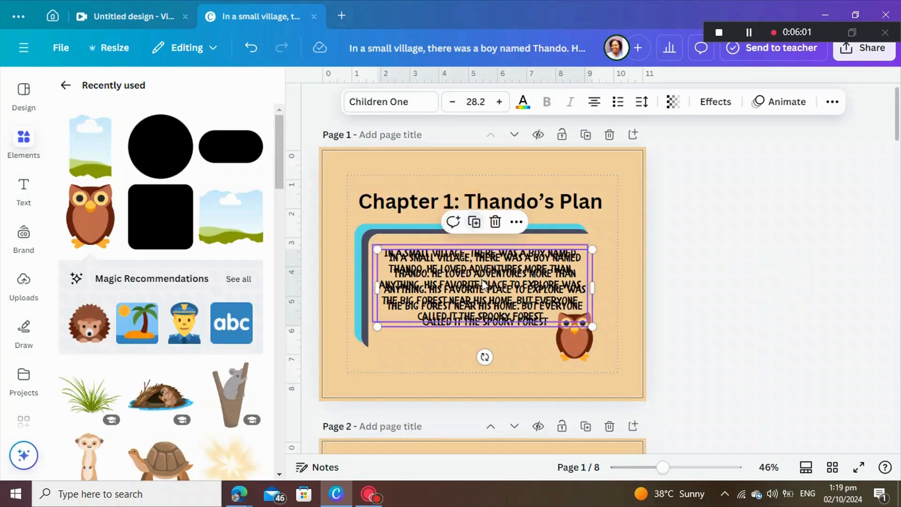
# - Move the duplicated story text from page 1 into page 3's layered pill panel, and move the small plain text out of it
pyautogui.moveTo(482, 282); pyautogui.dragTo(481, 328)
pyautogui.scroll(-8, 489, 306)
pyautogui.scroll(-3, 489, 324)
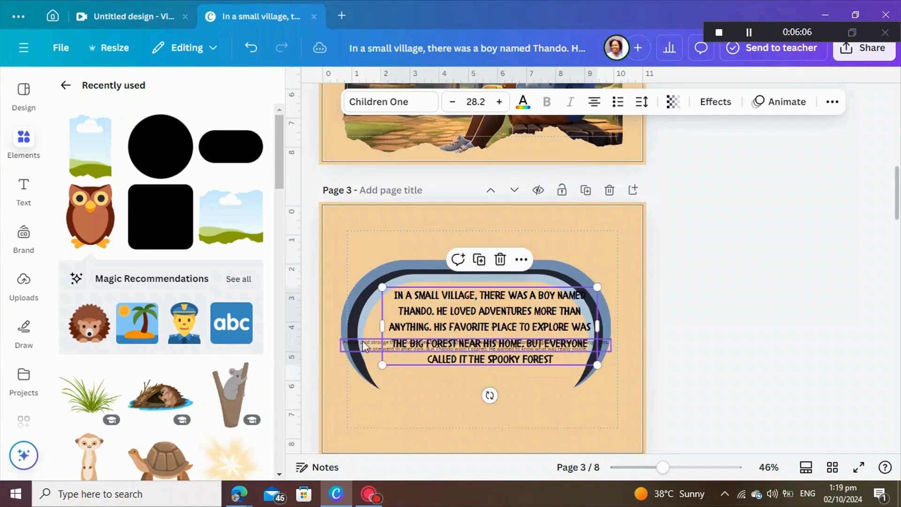
pyautogui.moveTo(361, 344); pyautogui.dragTo(894, 454)
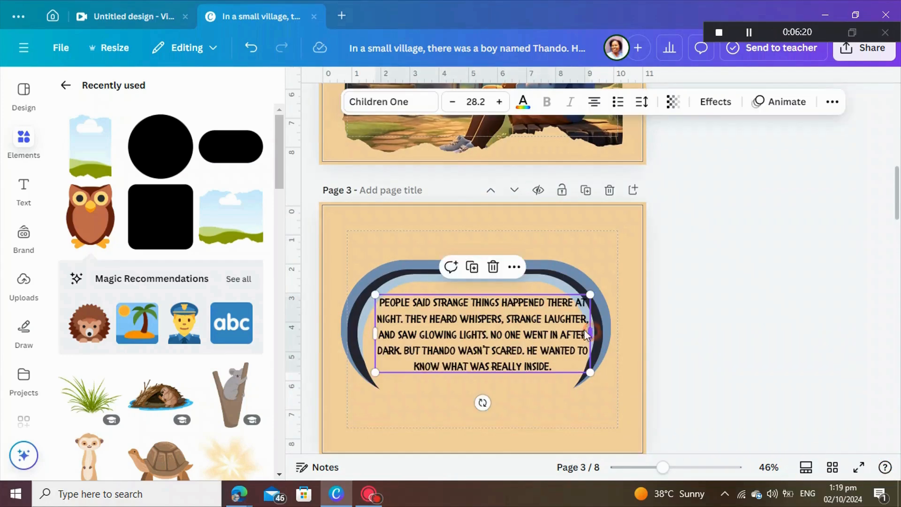
# - Narrow the story text box on page 3 so the text fits inside the layered pill panel
pyautogui.moveTo(595, 327); pyautogui.dragTo(575, 329)
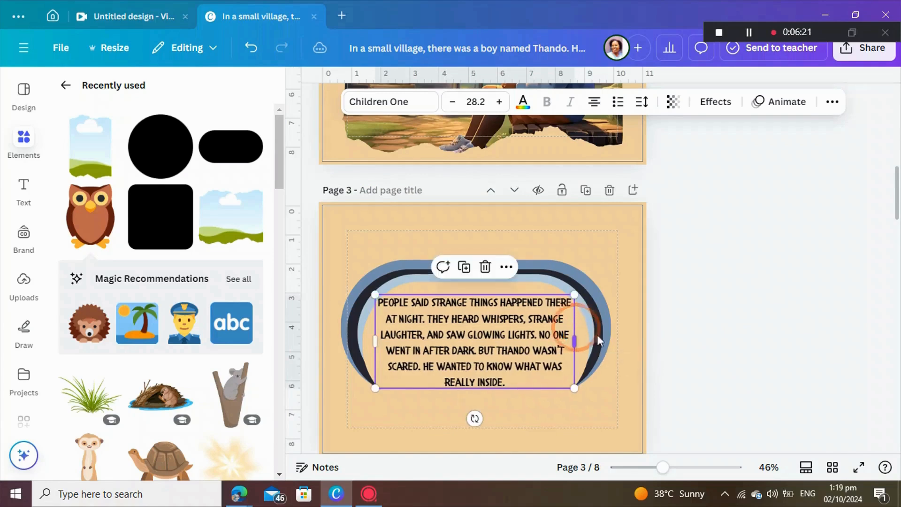
pyautogui.click(764, 358)
pyautogui.click(552, 357)
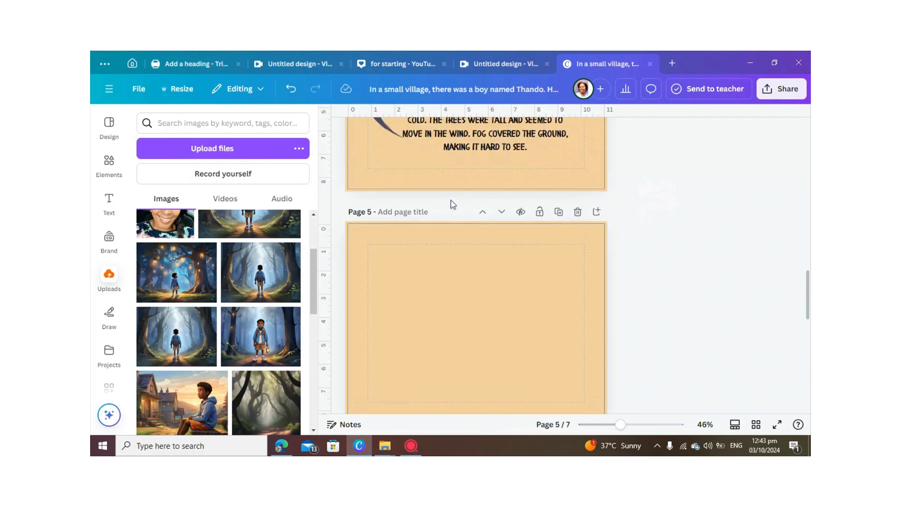
# - Add a roughly square torn-edge frame from the Paper frames to the blank page 5
pyautogui.scroll(5, 454, 205)
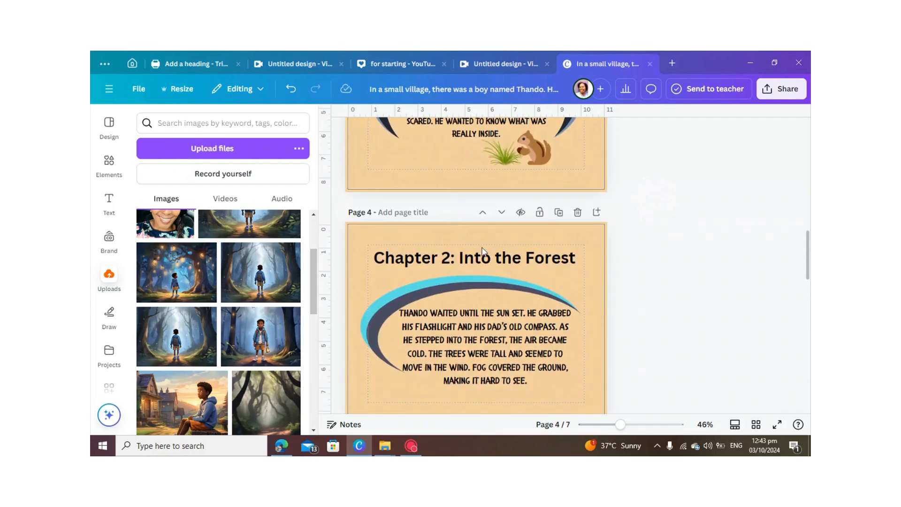
pyautogui.scroll(-2, 484, 251)
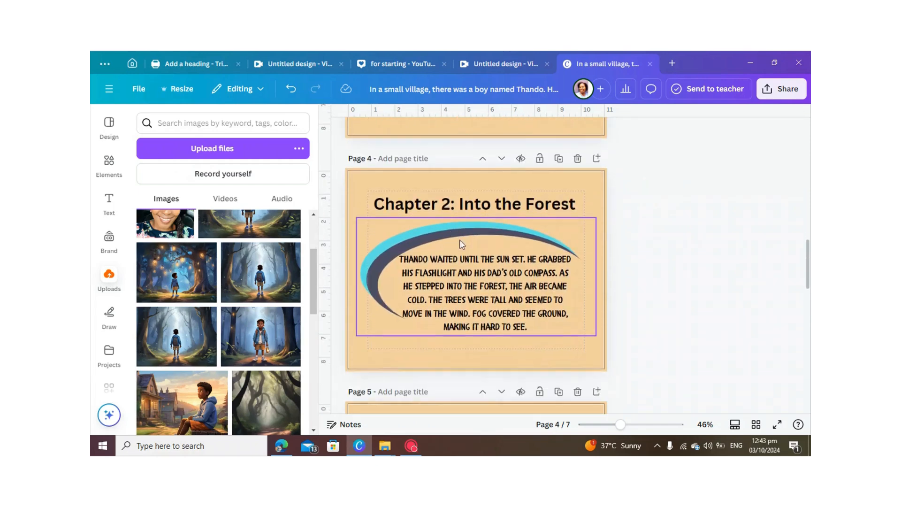
pyautogui.scroll(-5, 460, 241)
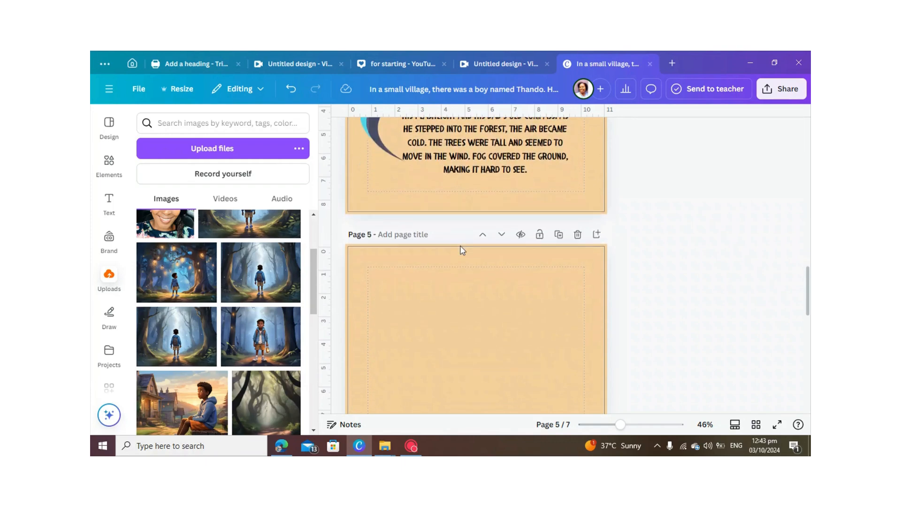
pyautogui.scroll(-3, 462, 250)
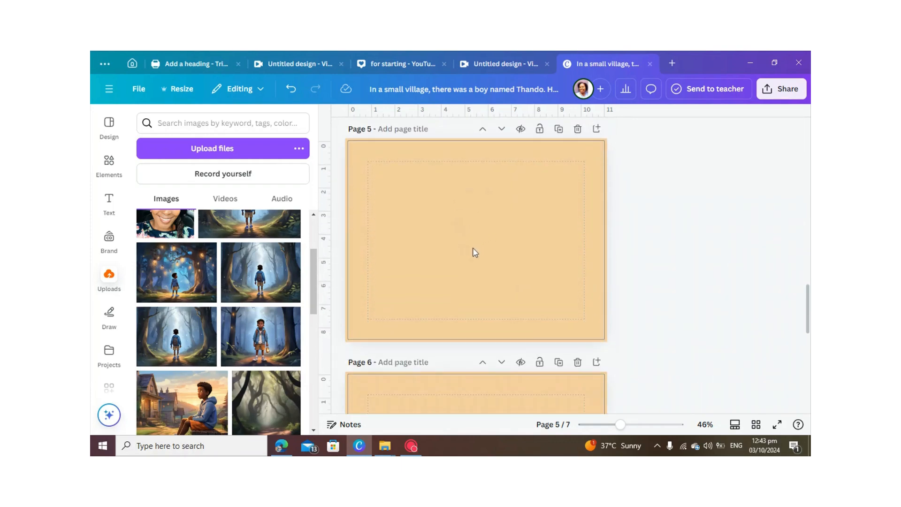
pyautogui.scroll(2, 475, 252)
pyautogui.click(103, 171)
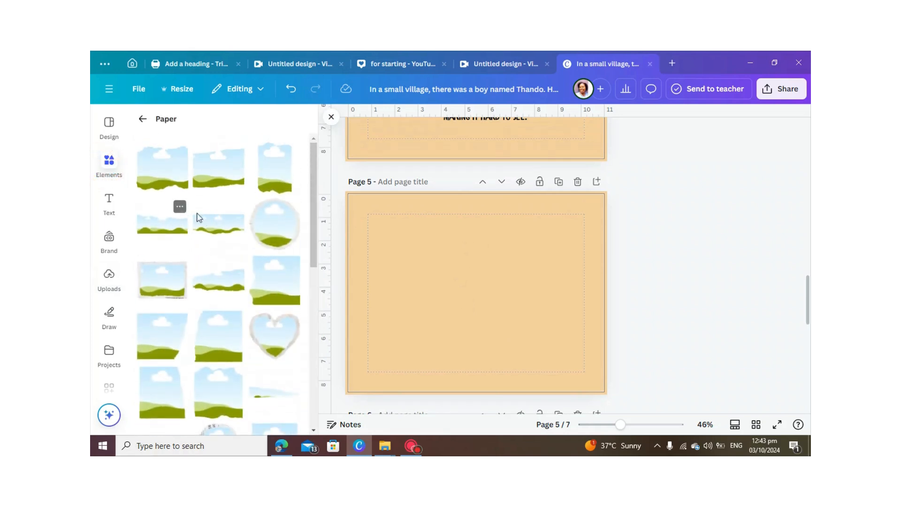
pyautogui.scroll(-2, 216, 235)
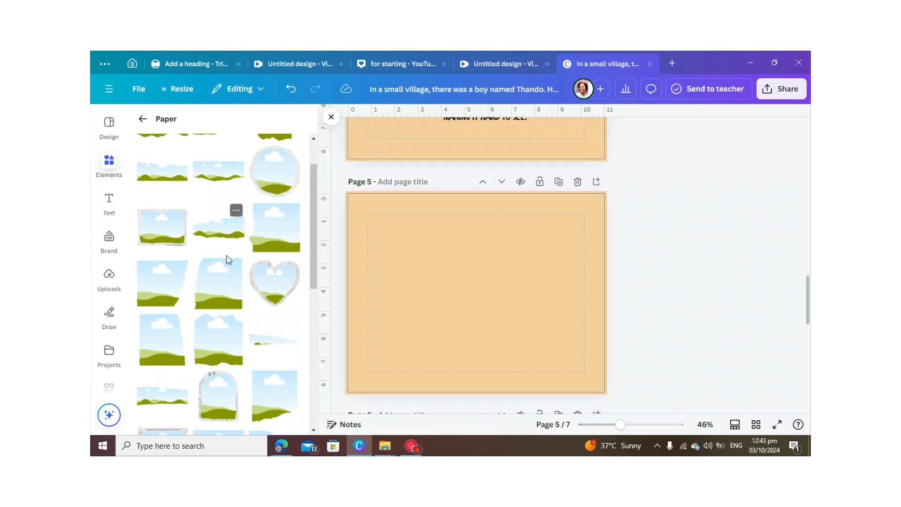
pyautogui.scroll(-4, 225, 266)
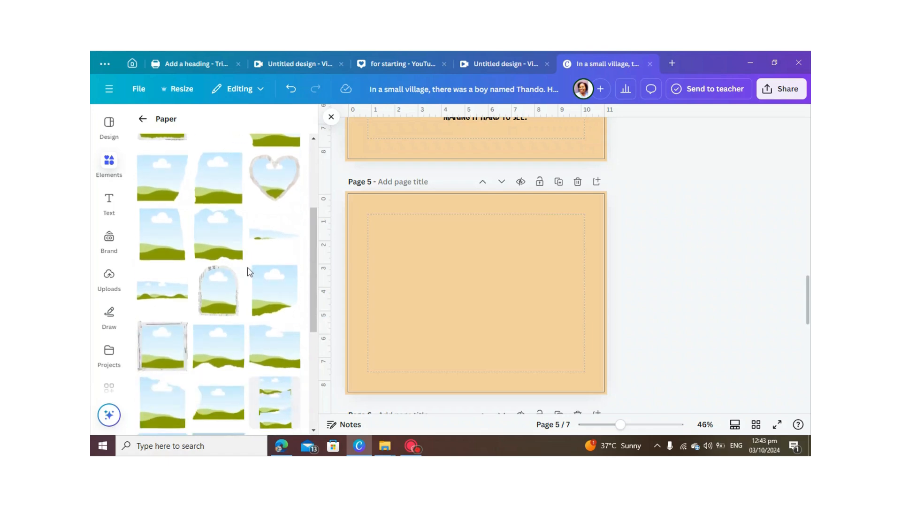
pyautogui.click(215, 235)
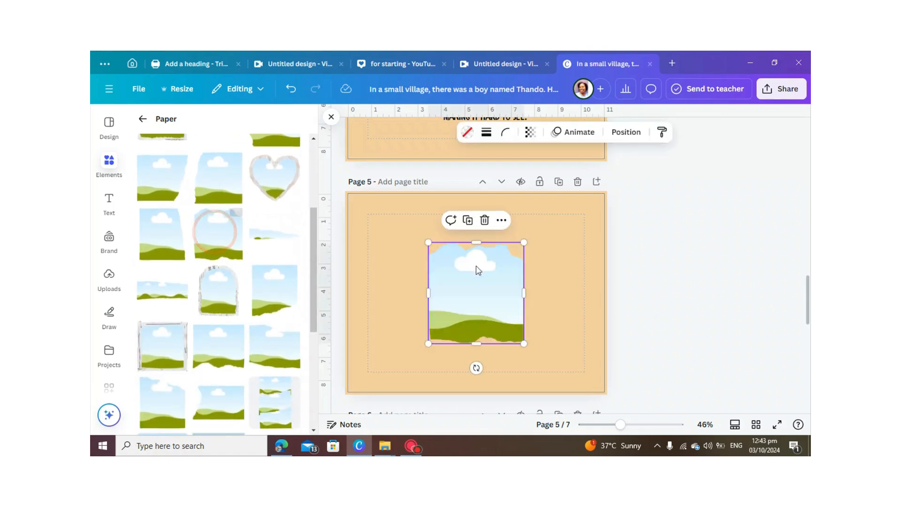
# - Enlarge the torn-paper frame on page 5 to nearly fill the area inside the margins, about 9 × 6 in
pyautogui.moveTo(427, 292); pyautogui.dragTo(368, 287)
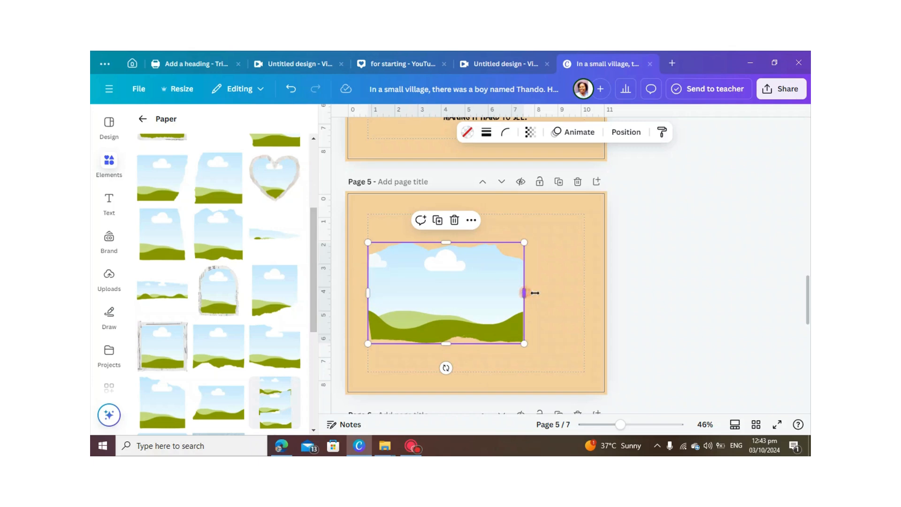
pyautogui.moveTo(535, 293); pyautogui.dragTo(581, 298)
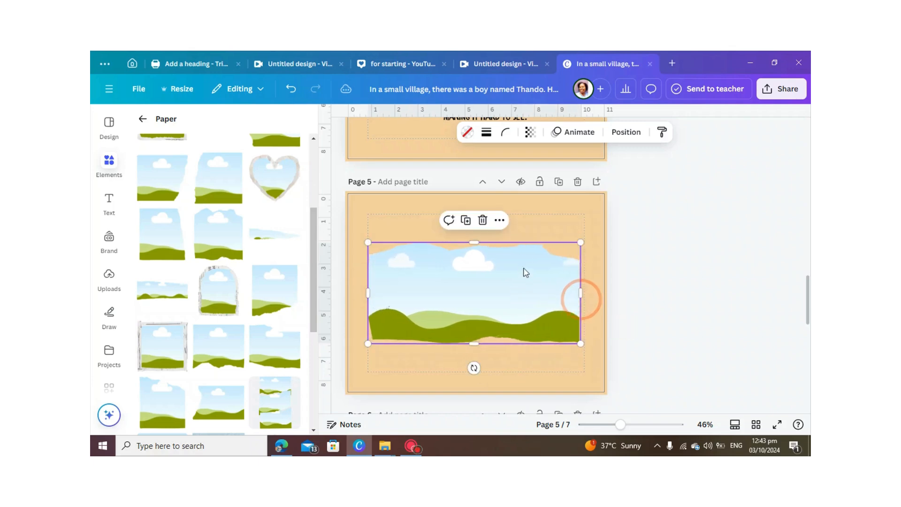
pyautogui.click(474, 242)
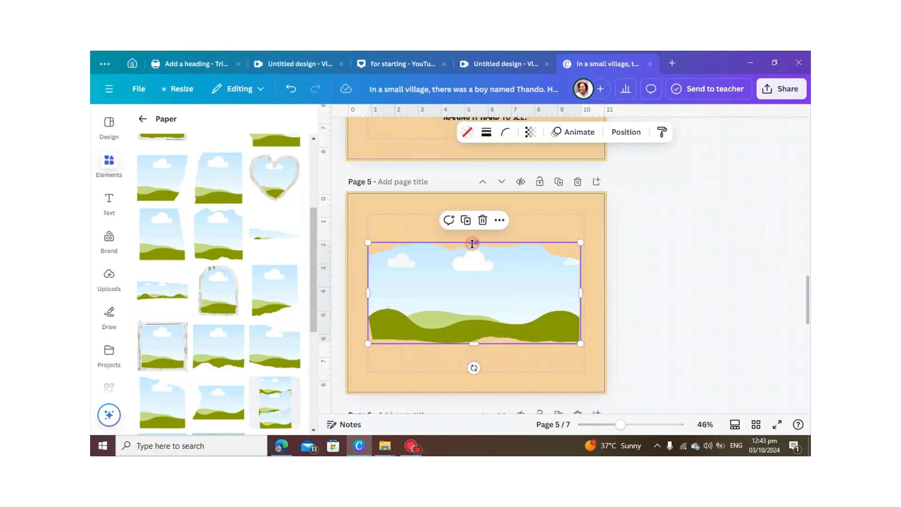
pyautogui.moveTo(474, 243); pyautogui.dragTo(474, 219)
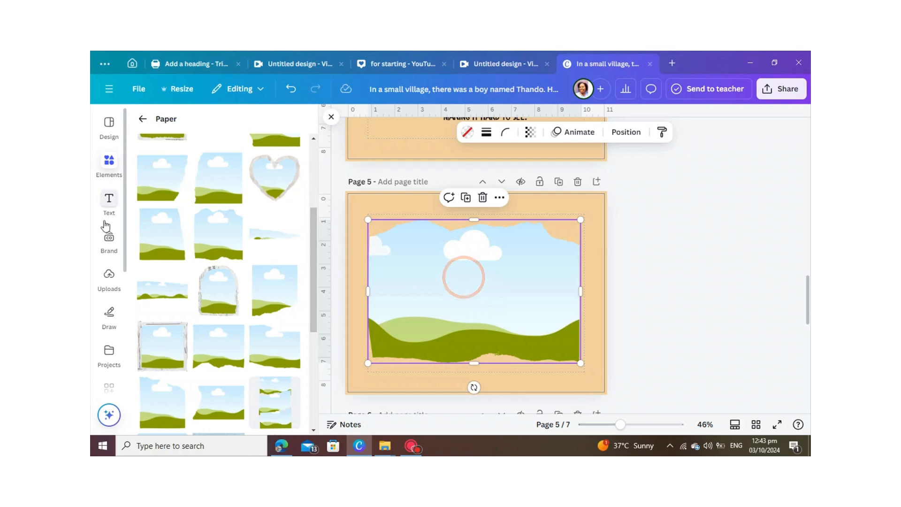
# - Place the uploaded picture of the boy holding a lantern in the forest into page 5's torn-paper frame
pyautogui.click(109, 277)
pyautogui.scroll(3, 501, 311)
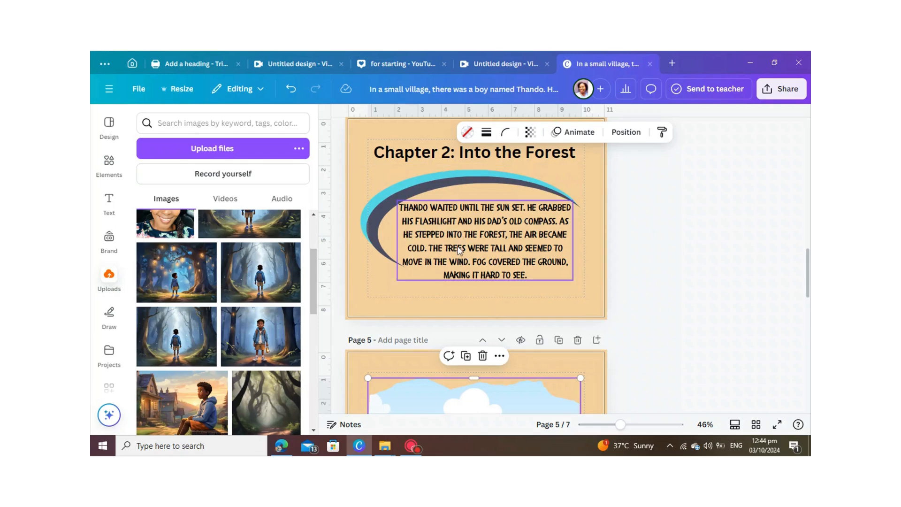
pyautogui.scroll(-2, 459, 250)
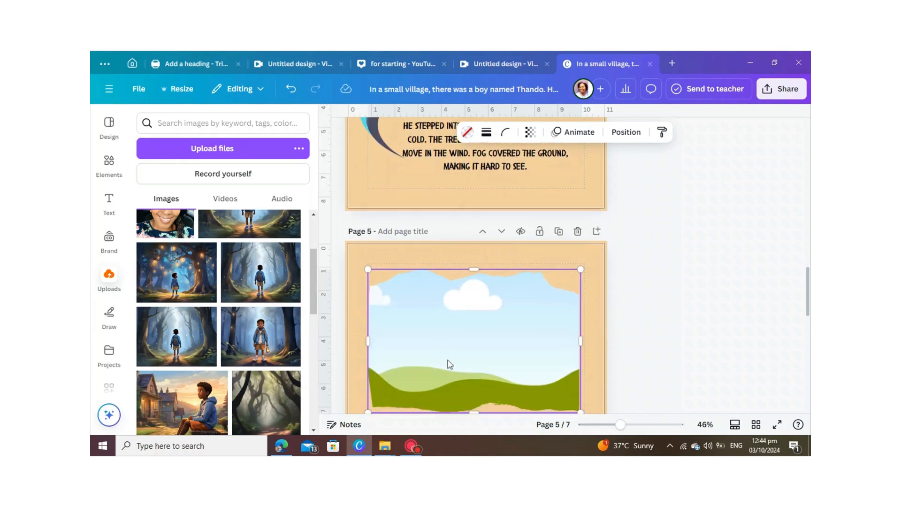
pyautogui.scroll(-1, 450, 364)
pyautogui.click(282, 340)
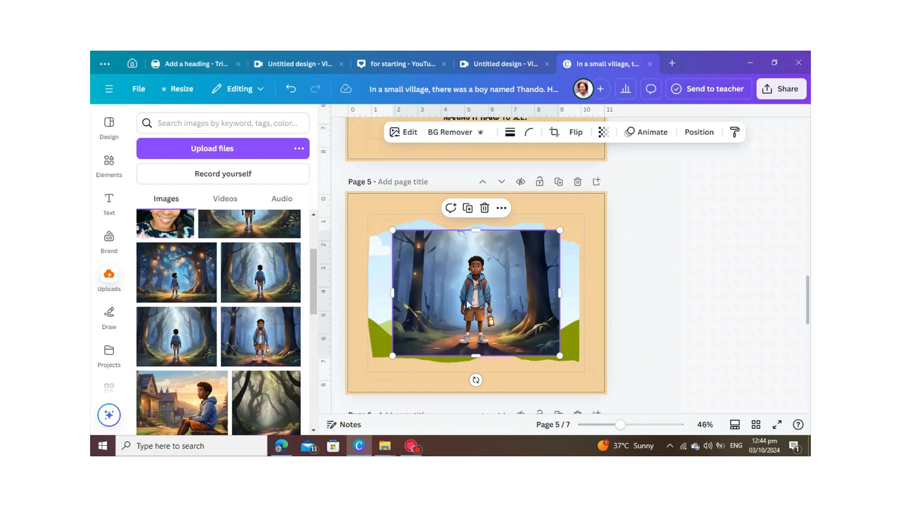
pyautogui.moveTo(467, 305); pyautogui.dragTo(471, 311)
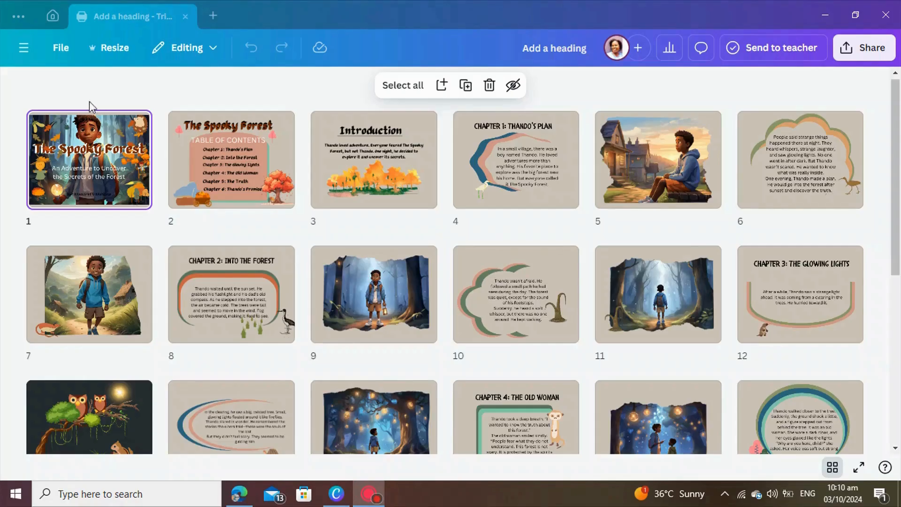
# - Review the completed book's pages in the grid overview, from the cover through the final illustration
pyautogui.scroll(-5, 85, 101)
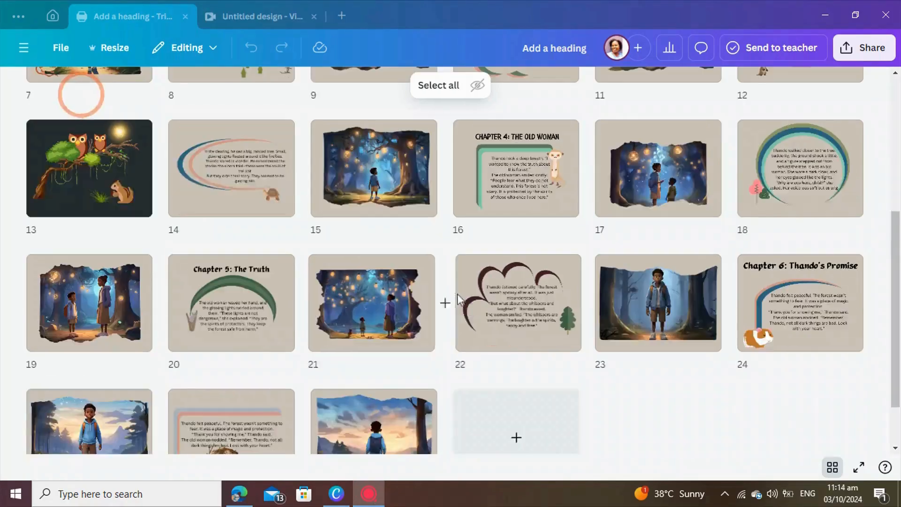
pyautogui.scroll(5, 516, 399)
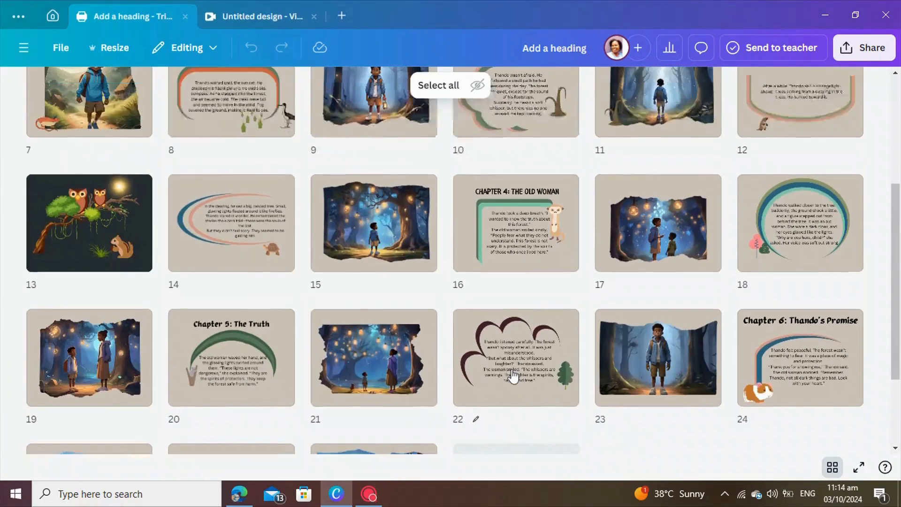
pyautogui.scroll(-4, 512, 369)
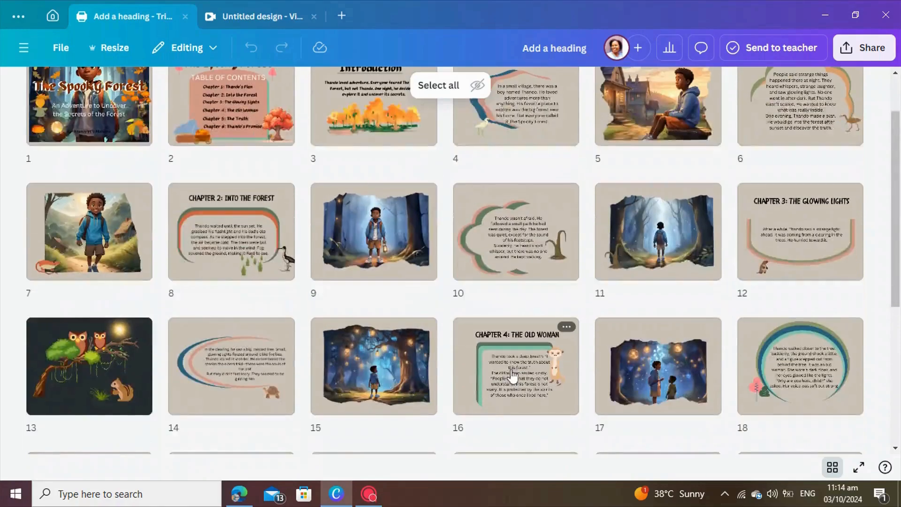
pyautogui.scroll(-3, 508, 373)
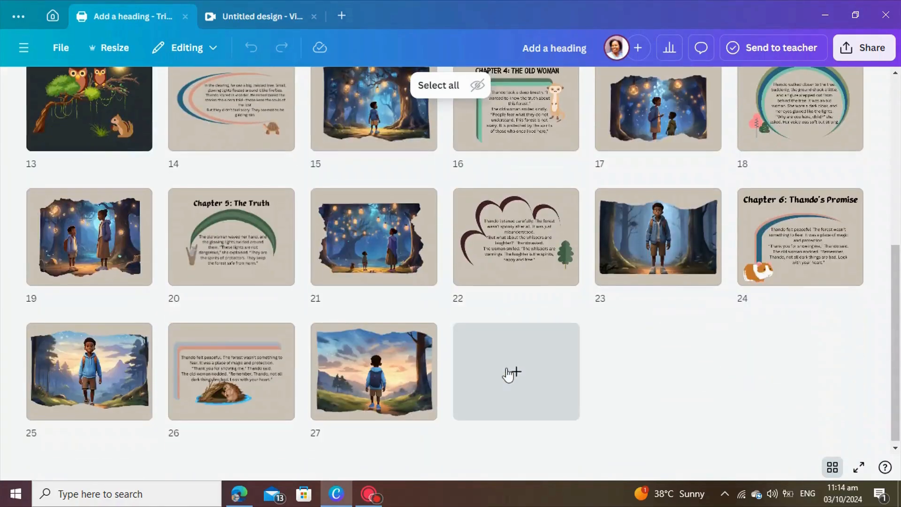